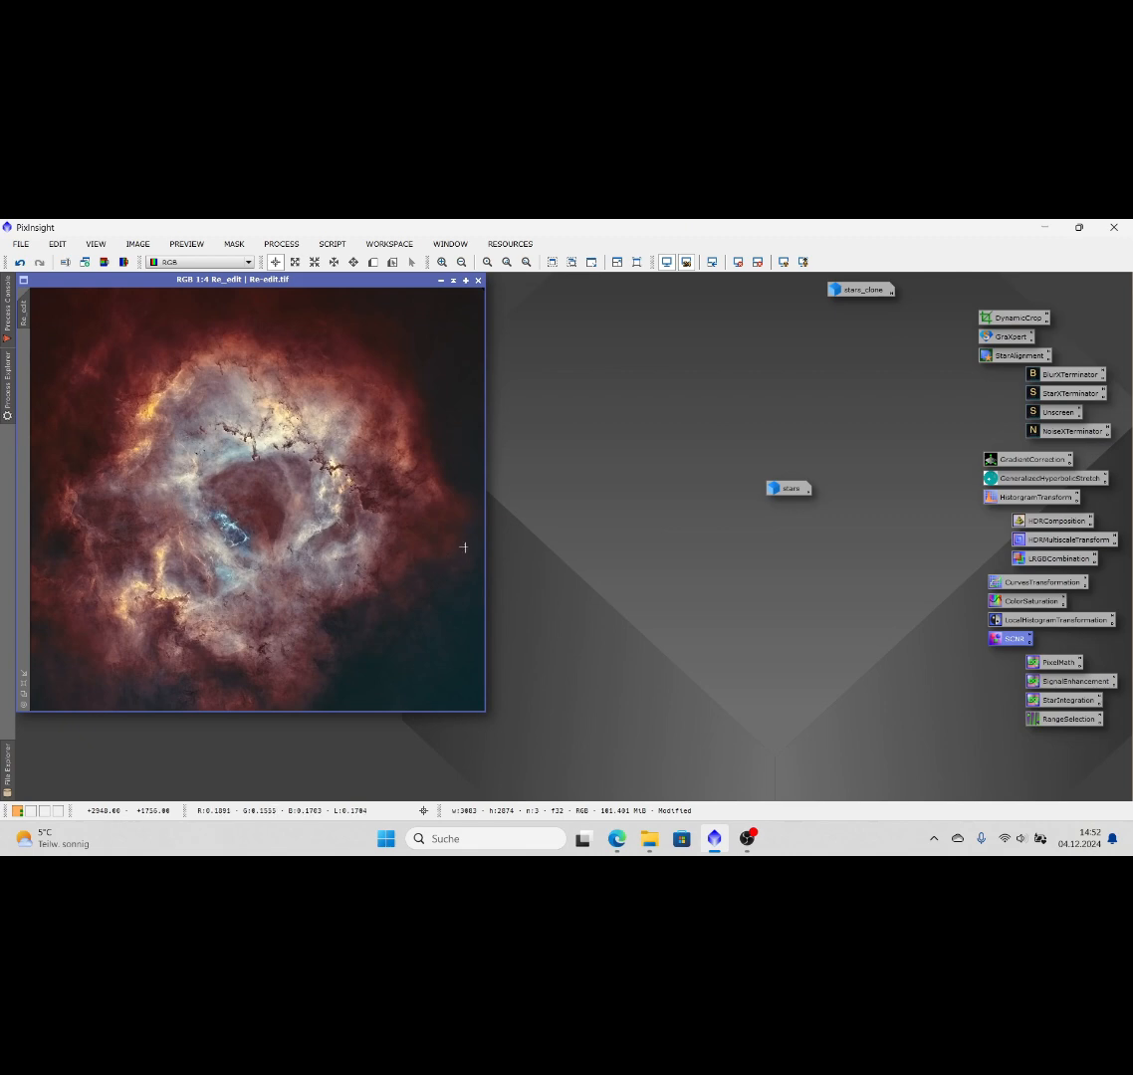
Step: View the iconized stars image, then return it to its icon
{"action": "mouse_move", "coordinate": [783, 494]}
{"action": "double_click", "coordinate": [790, 489]}
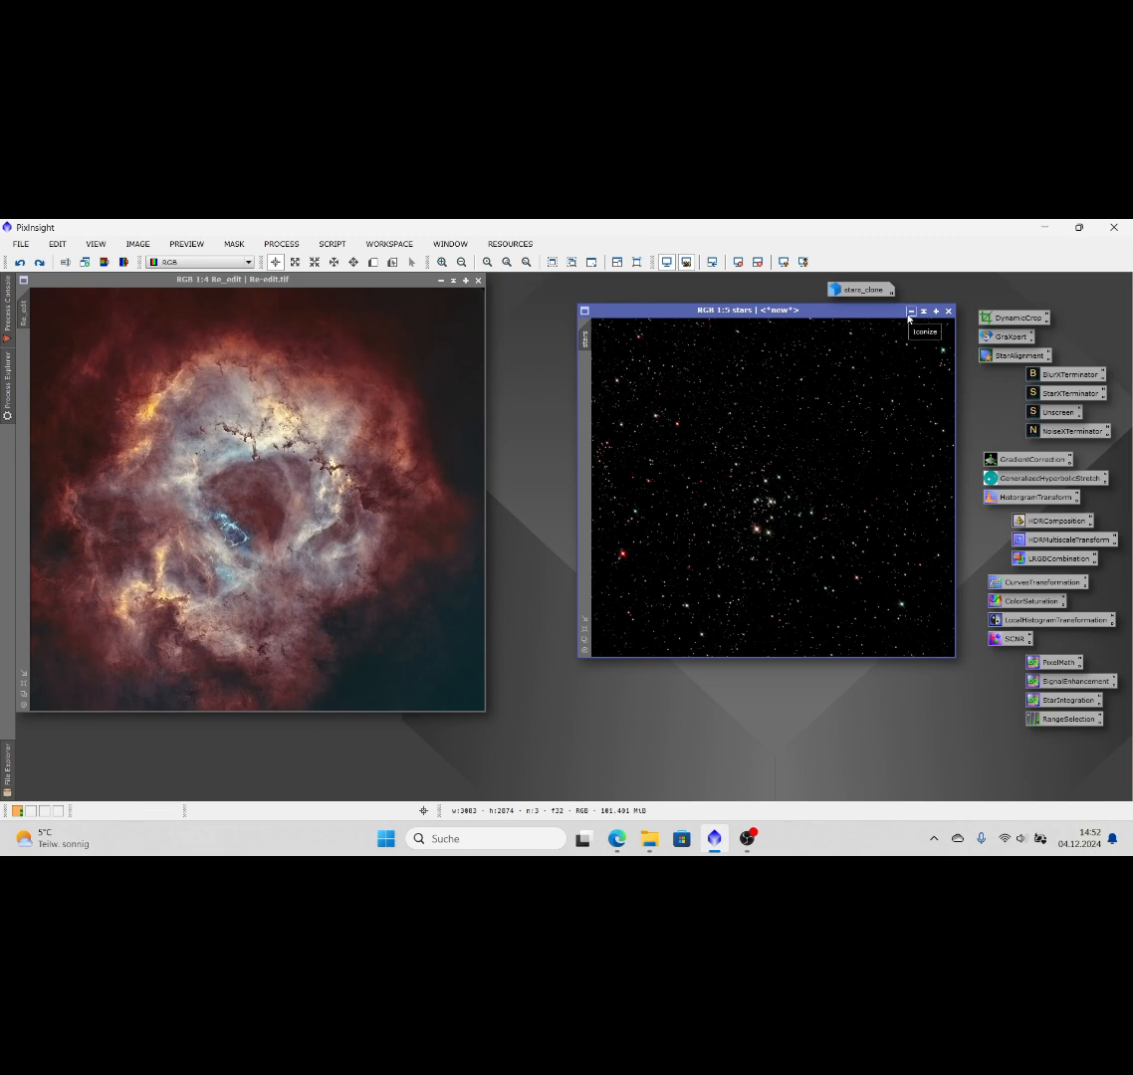
{"action": "left_click", "coordinate": [909, 312]}
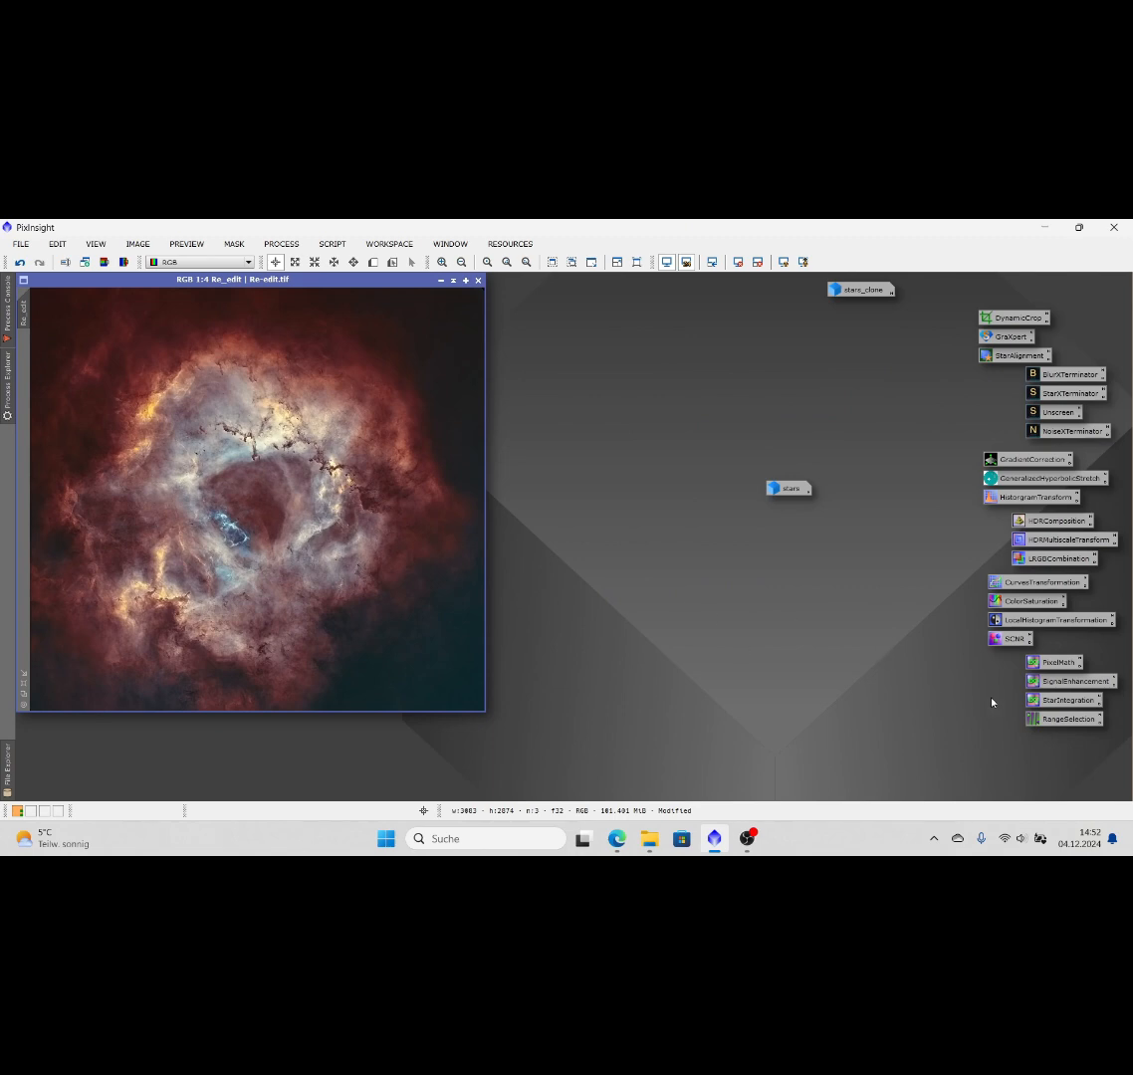
Step: Apply the StarIntegration process to the Re_edit image and fit the new combined image at 1:4 over the starless one
{"action": "left_click", "coordinate": [1052, 702]}
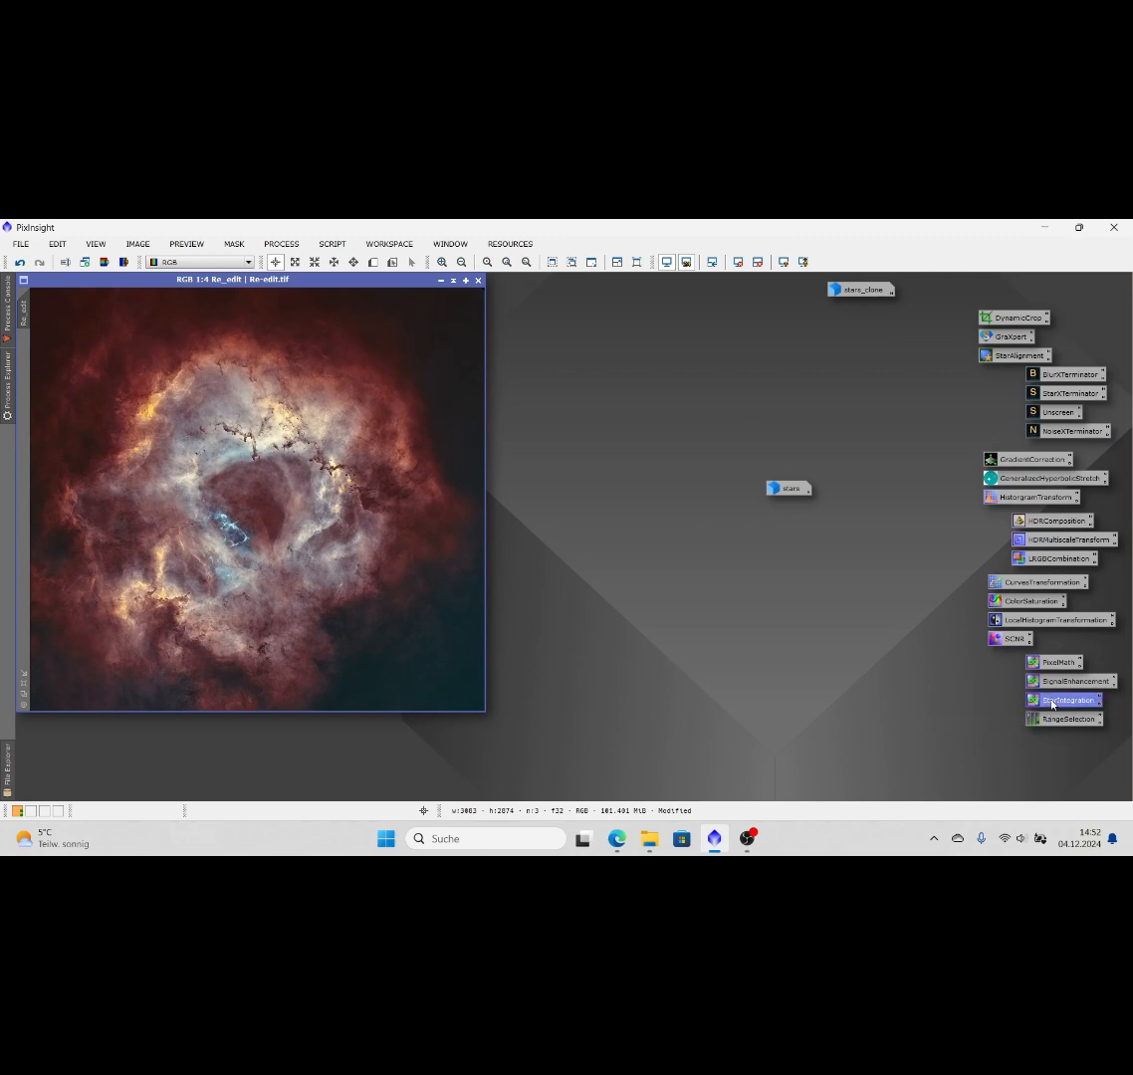
{"action": "left_click_drag", "start_coordinate": [1052, 703], "coordinate": [239, 469]}
{"action": "left_click_drag", "start_coordinate": [368, 454], "coordinate": [273, 282]}
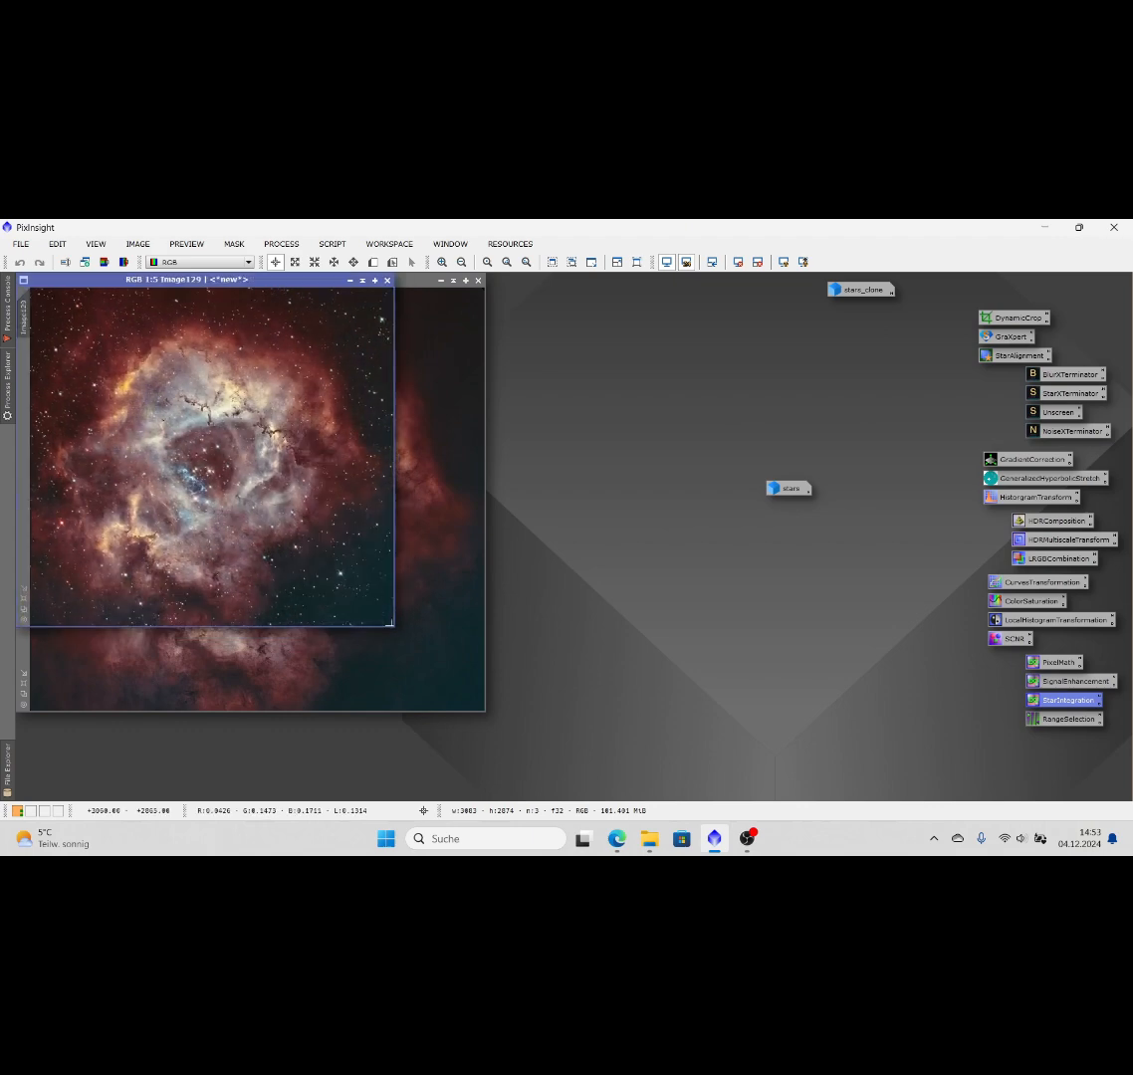
{"action": "left_click_drag", "start_coordinate": [394, 627], "coordinate": [488, 711]}
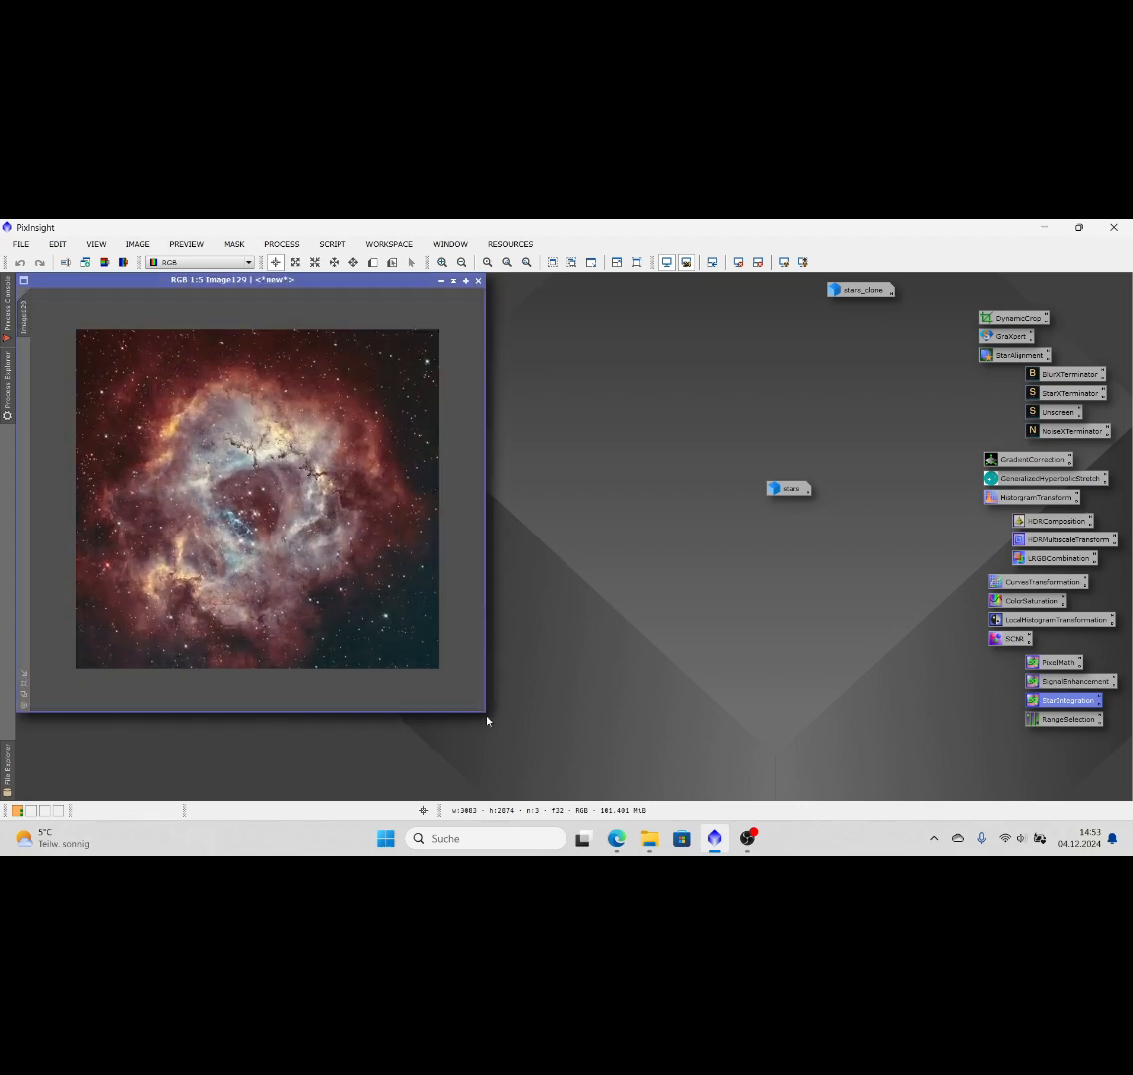
{"action": "scroll", "coordinate": [438, 652], "scroll_direction": "down", "scroll_amount": 1}
{"action": "scroll", "coordinate": [438, 652], "scroll_direction": "up", "scroll_amount": 1}
{"action": "scroll", "coordinate": [433, 326], "scroll_direction": "up", "scroll_amount": 1}
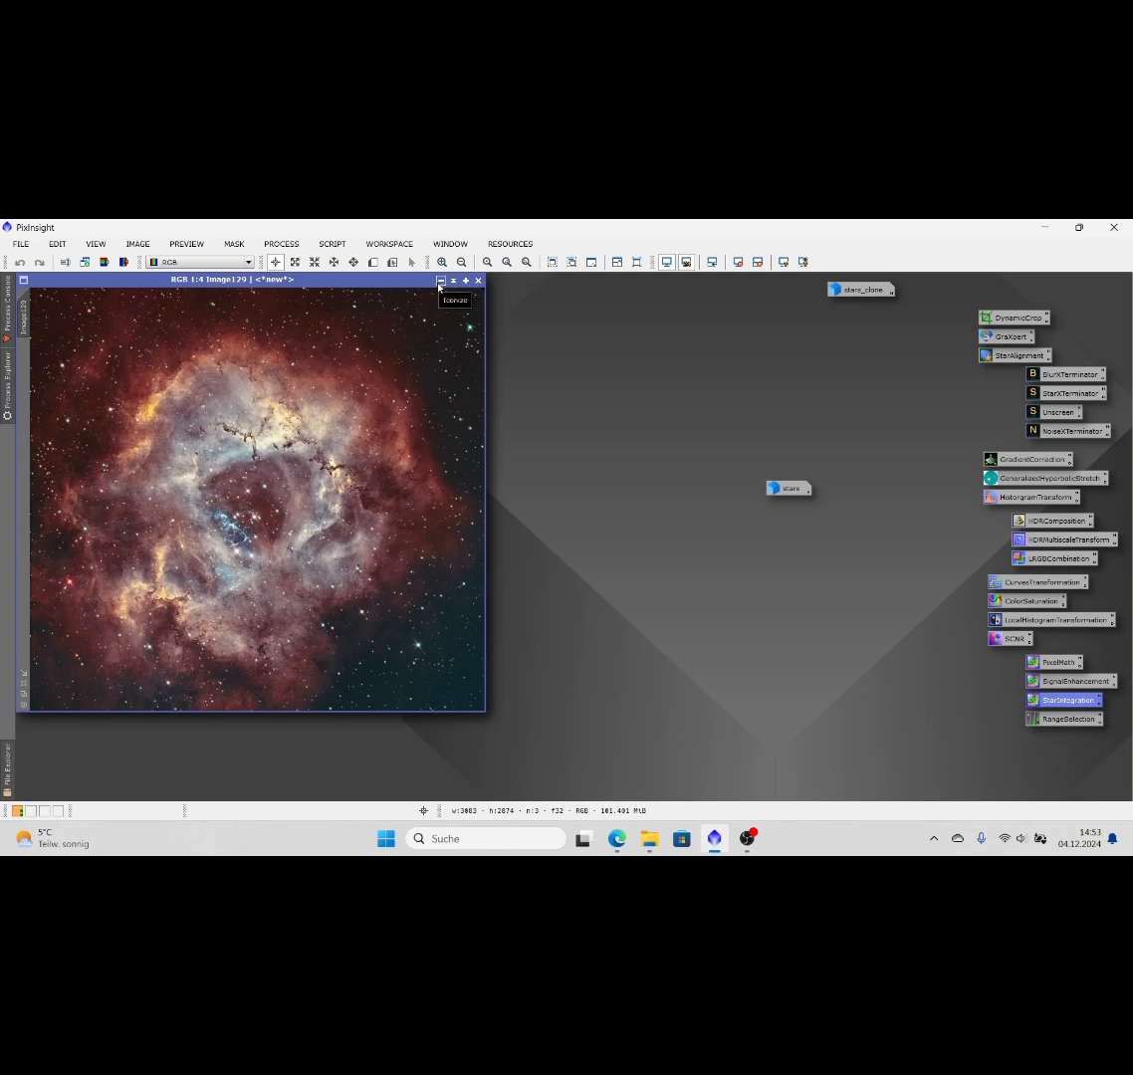
Step: Iconize the combined image below the process icons and place the stars image's icon beside stars_clone
{"action": "left_click", "coordinate": [439, 283]}
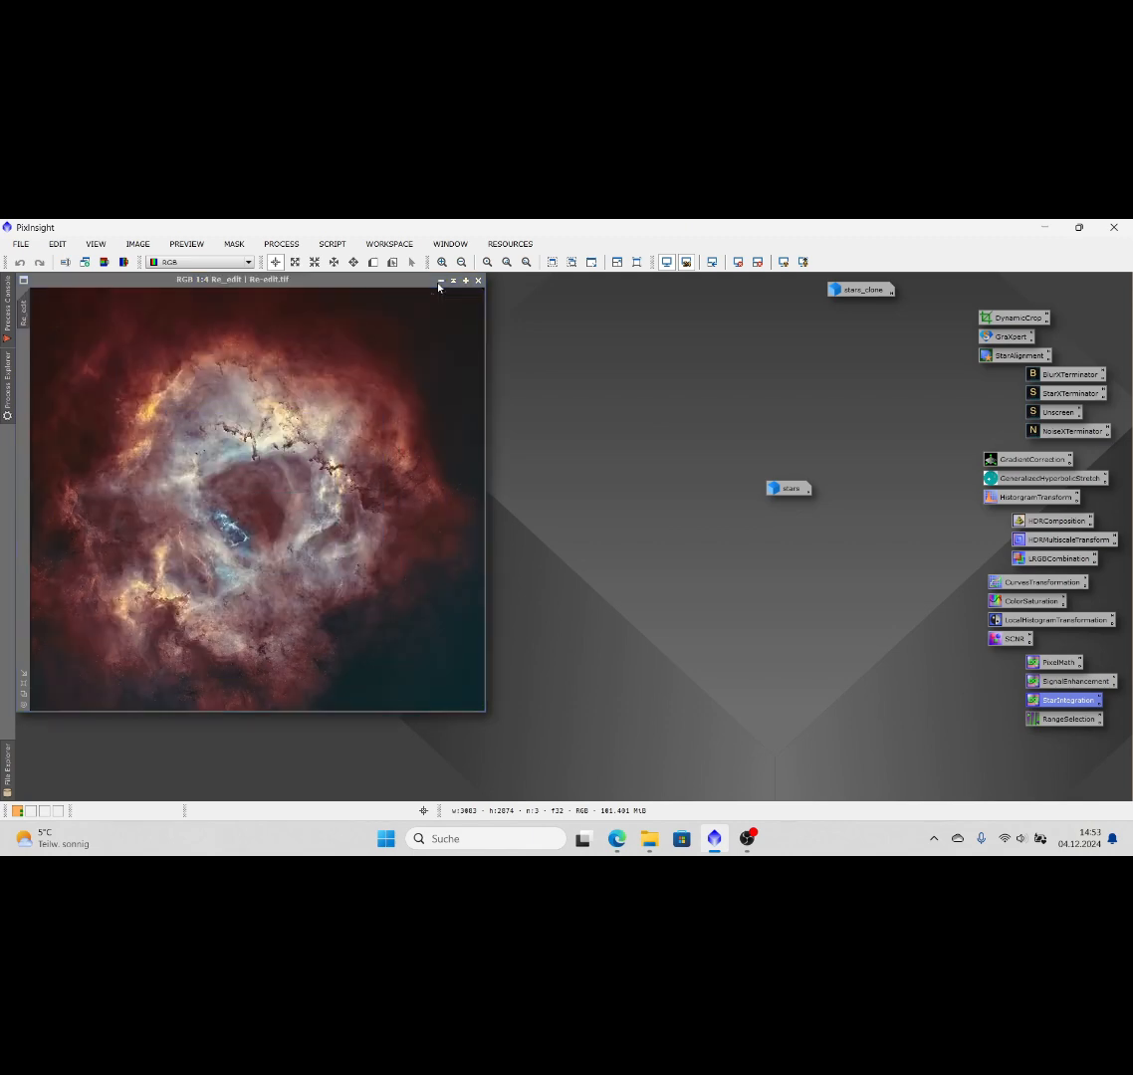
{"action": "left_click_drag", "start_coordinate": [278, 509], "coordinate": [1058, 776]}
{"action": "double_click", "coordinate": [790, 489]}
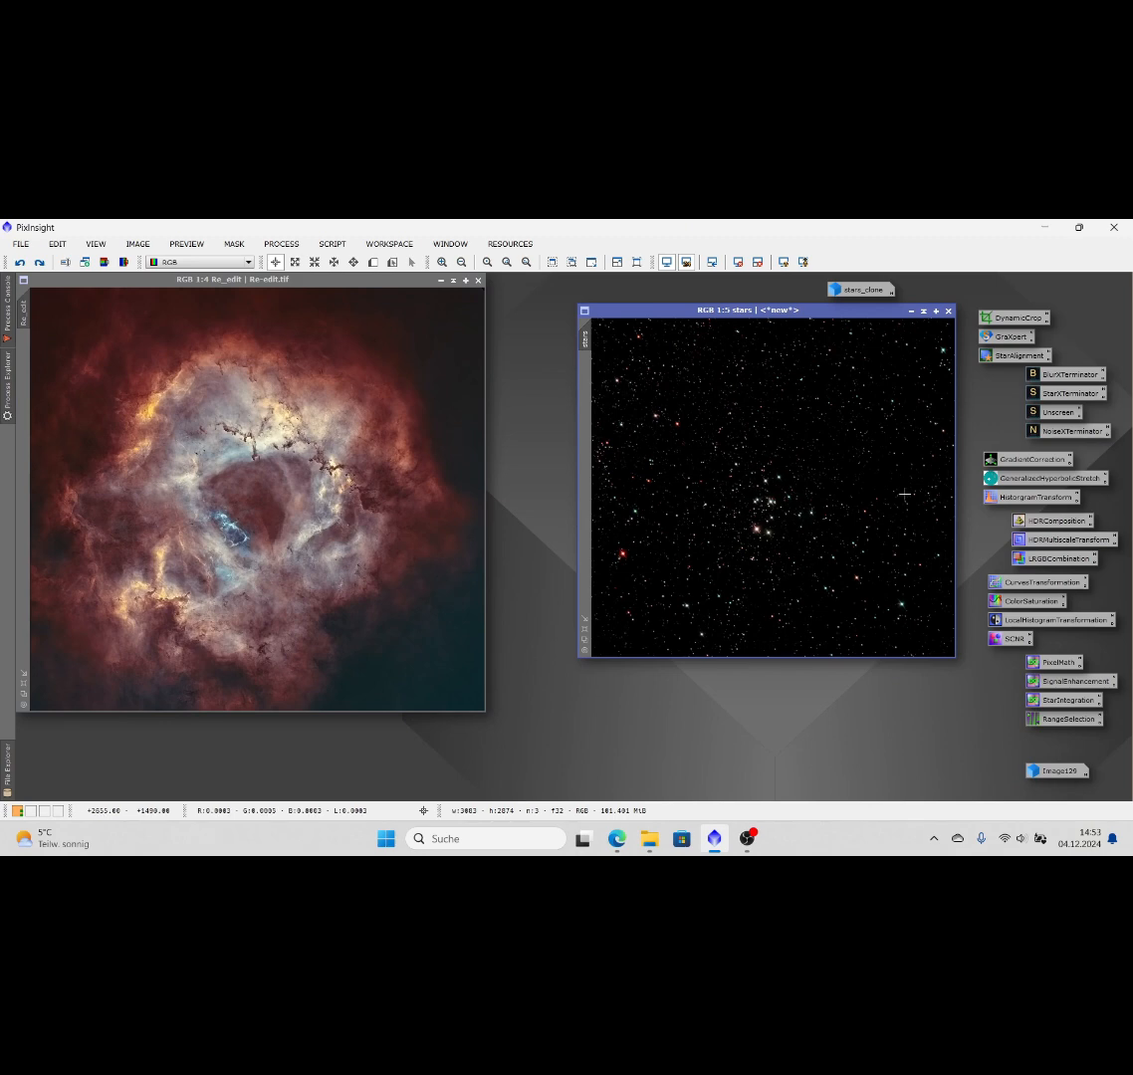
{"action": "left_click", "coordinate": [910, 311]}
{"action": "left_click_drag", "start_coordinate": [808, 499], "coordinate": [798, 305]}
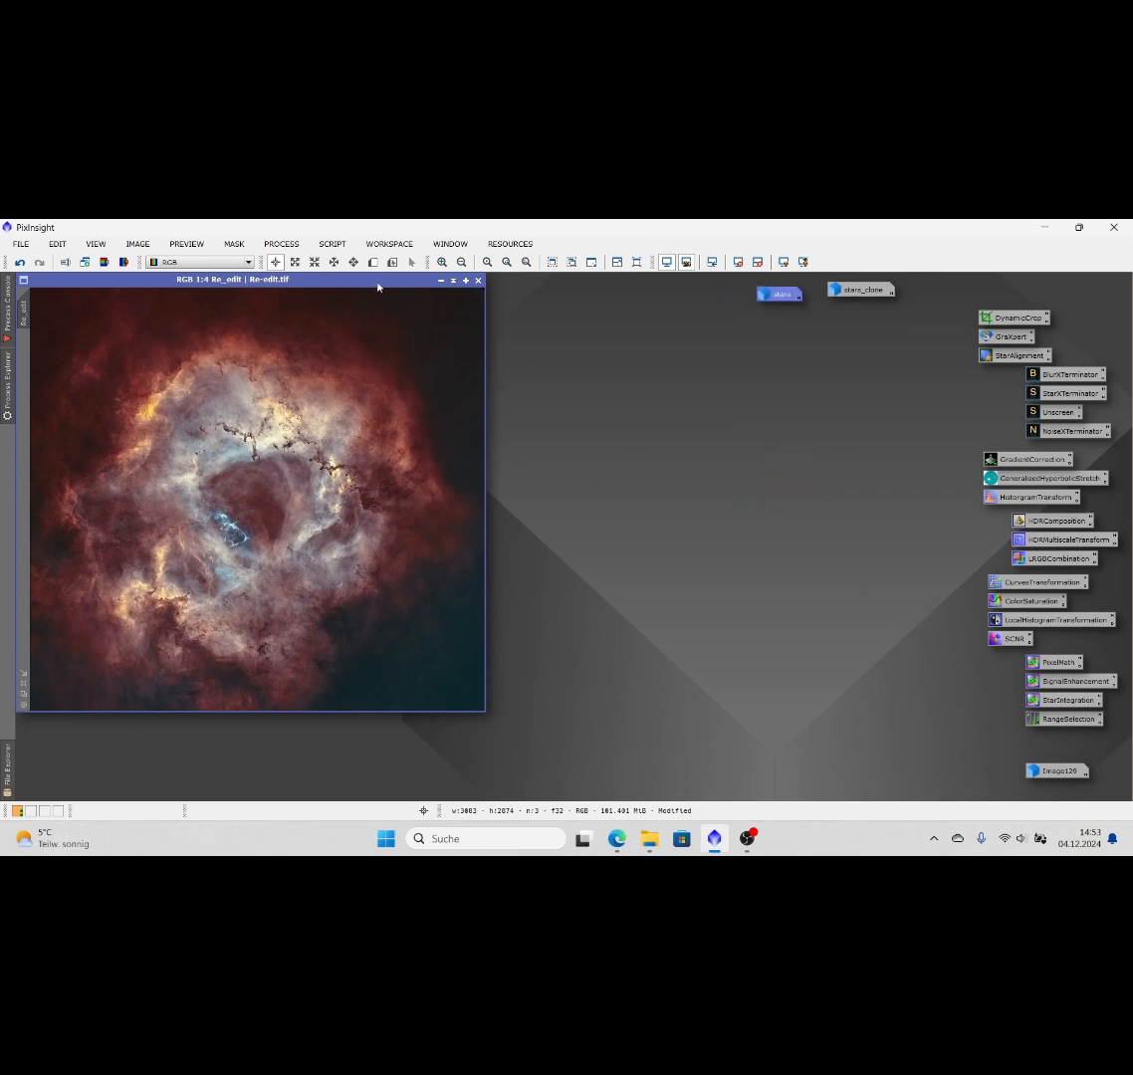
Step: Open RangeSelection with a real-time preview of Re_edit and reset its parameters to defaults
{"action": "left_click", "coordinate": [281, 244]}
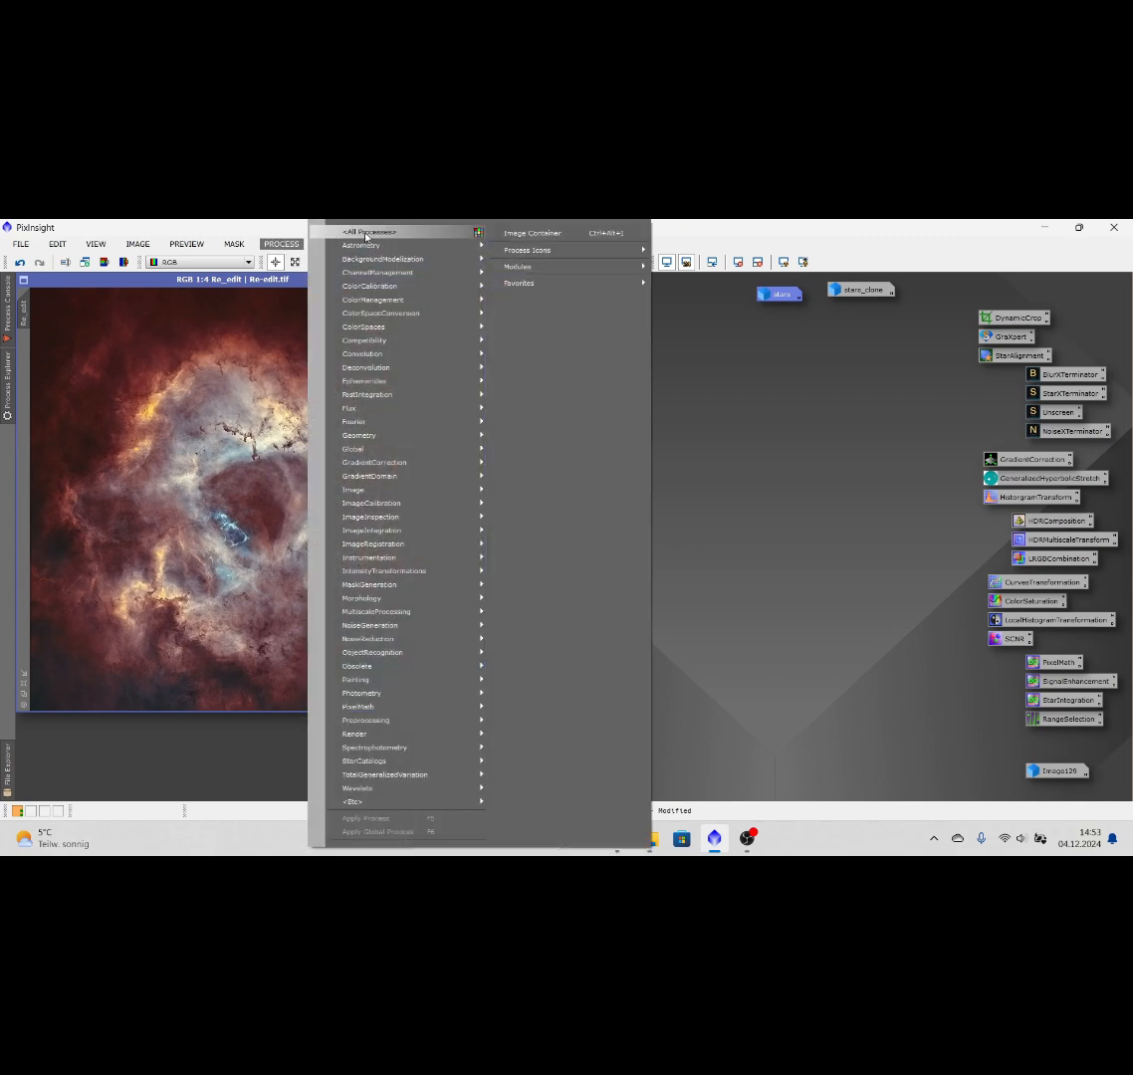
{"action": "mouse_move", "coordinate": [367, 236]}
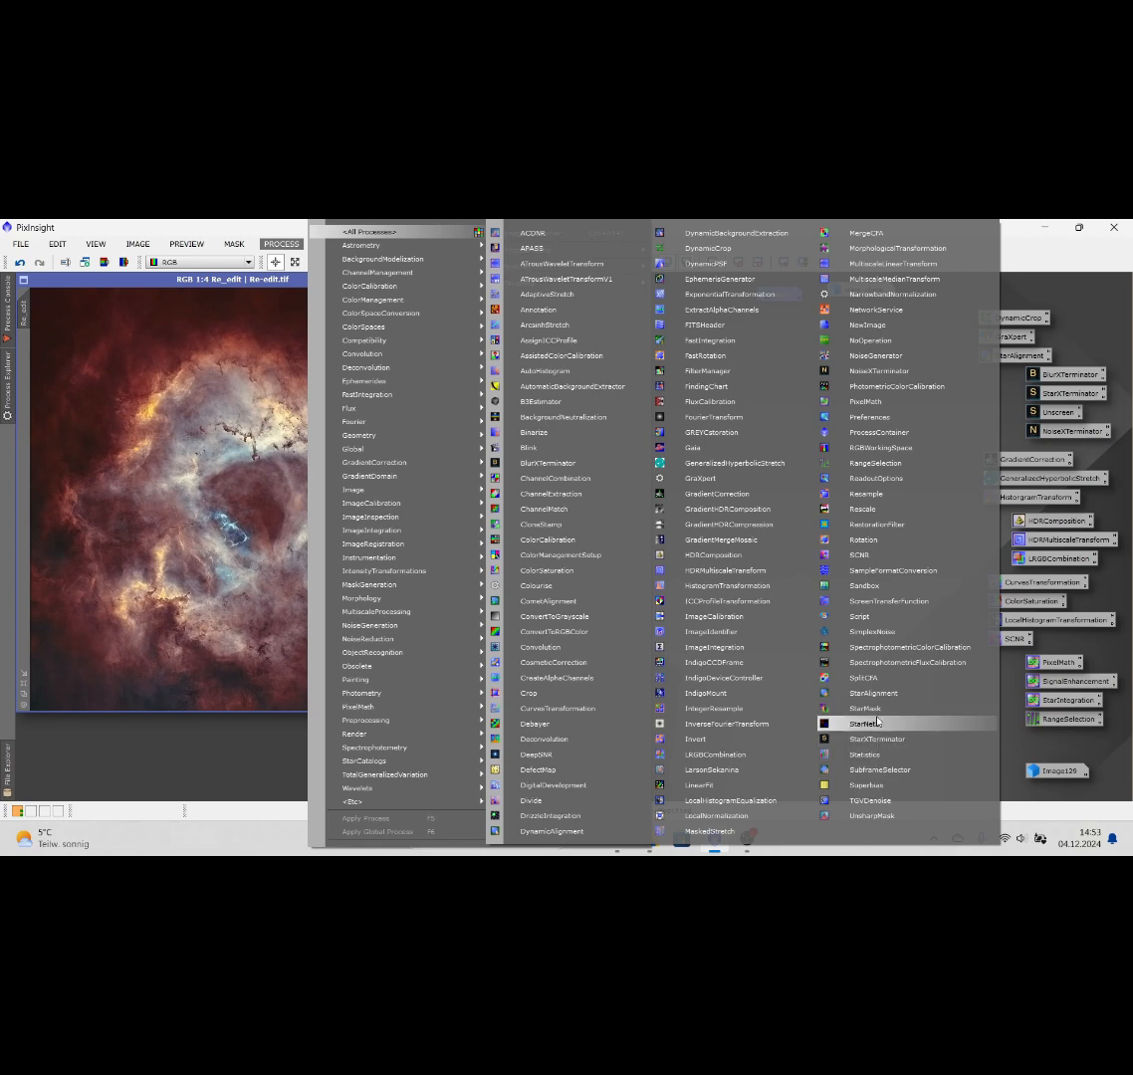
{"action": "left_click", "coordinate": [889, 466]}
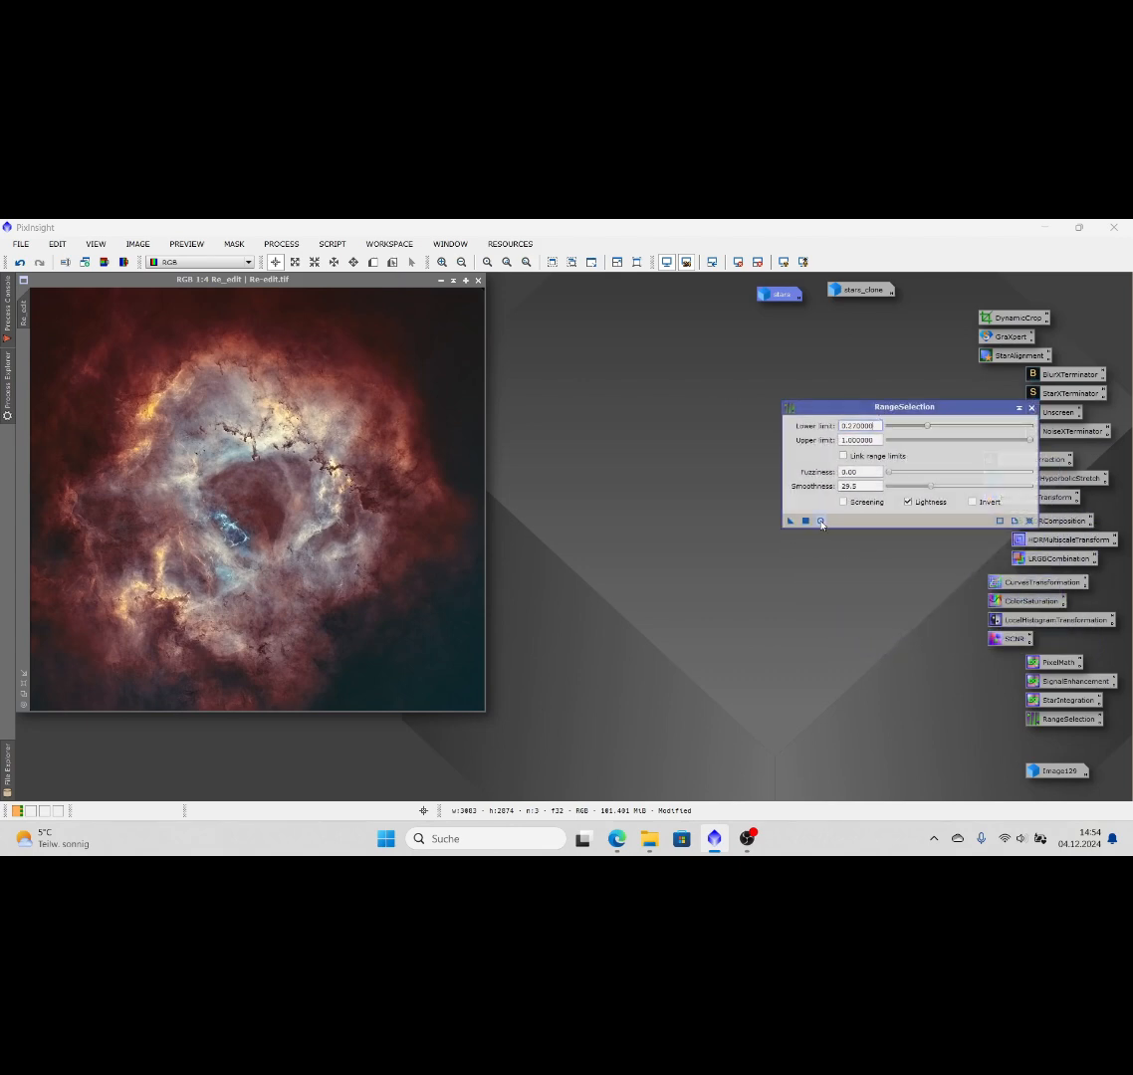
{"action": "left_click", "coordinate": [821, 521]}
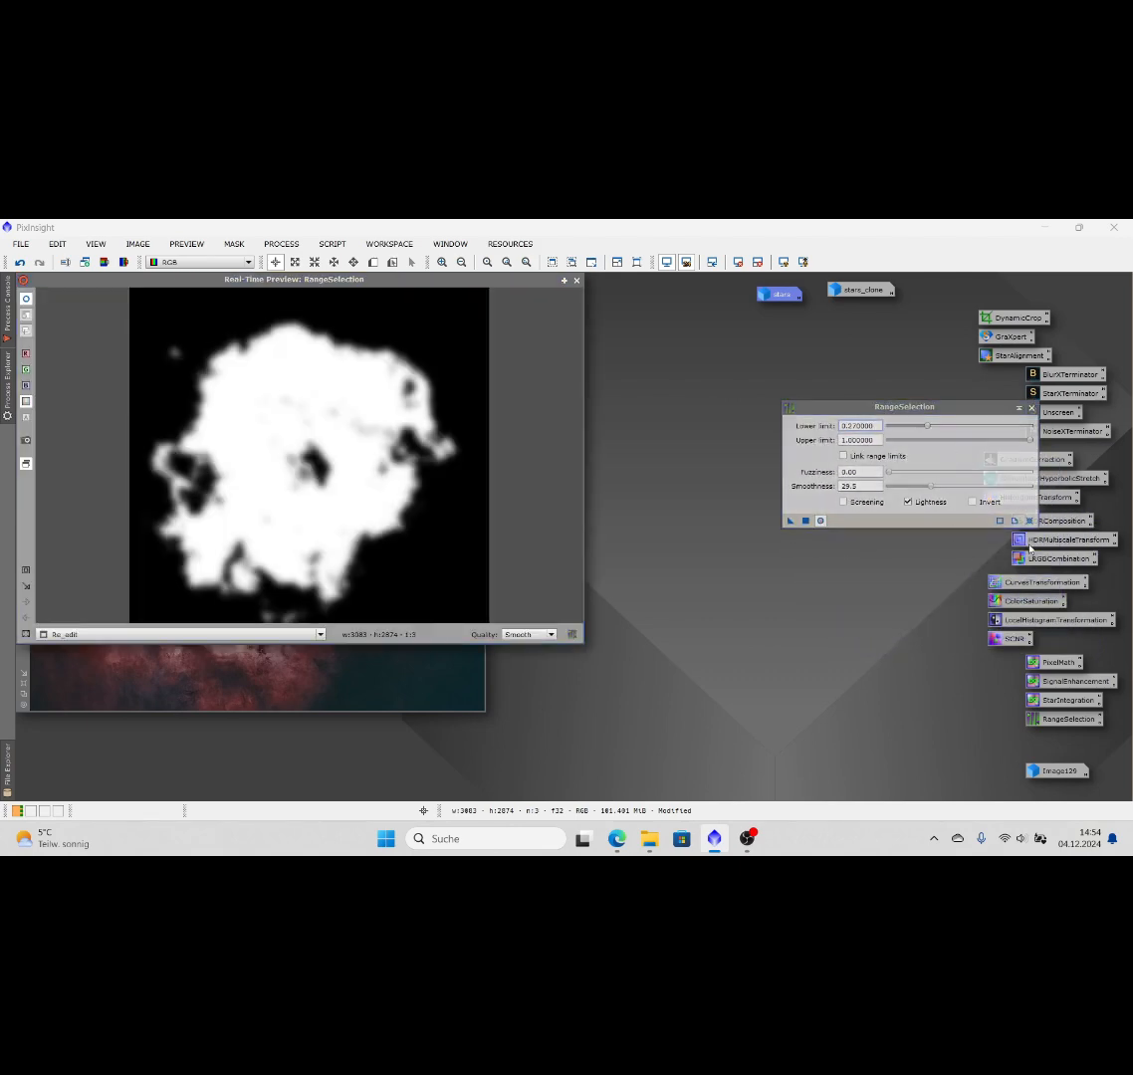
{"action": "left_click", "coordinate": [1030, 521]}
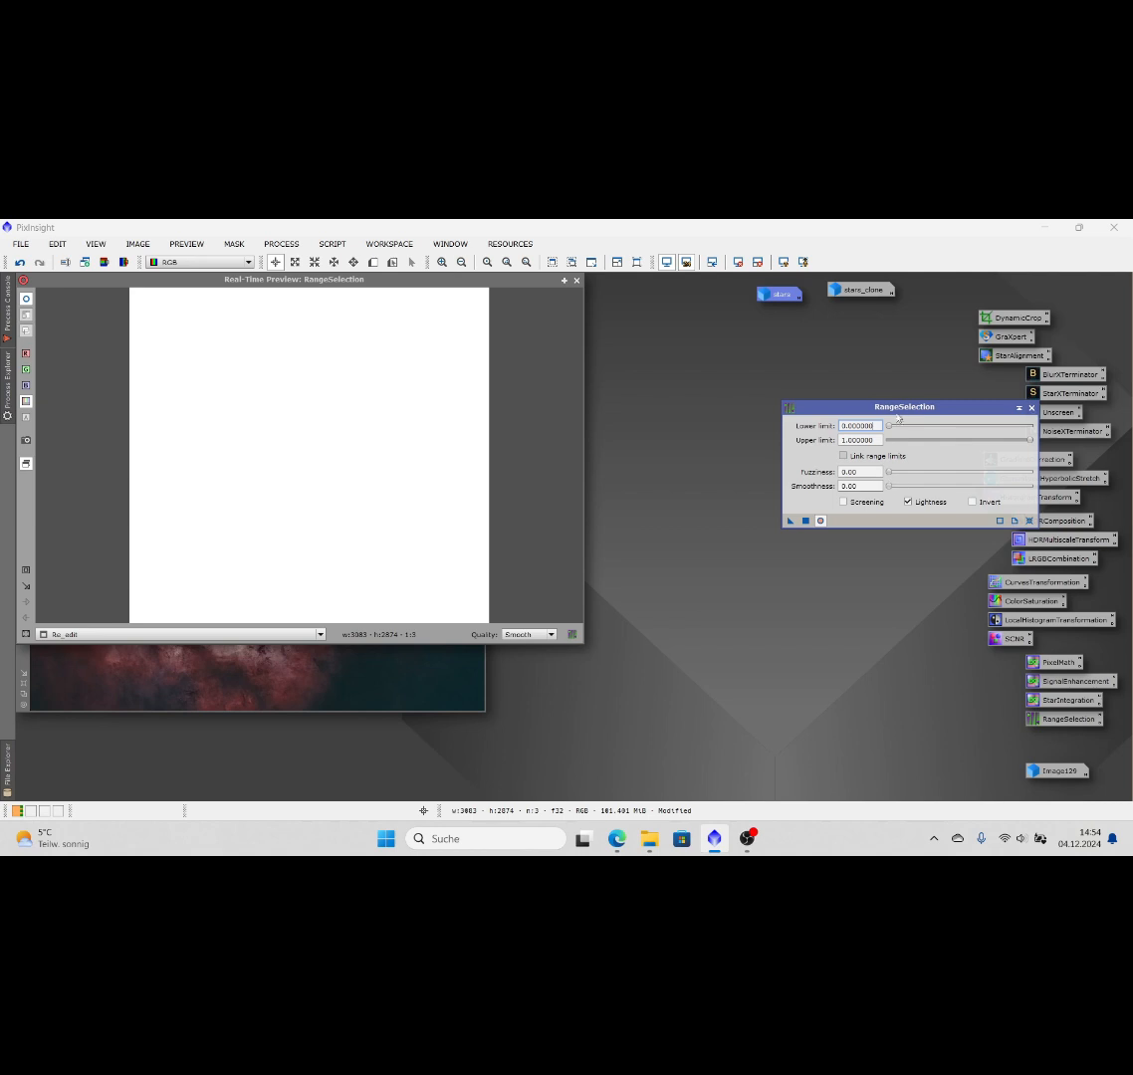
Step: Generate a range mask from Re_edit with lower limit 0.25 and smoothness 50
{"action": "left_click_drag", "start_coordinate": [889, 431], "coordinate": [921, 429]}
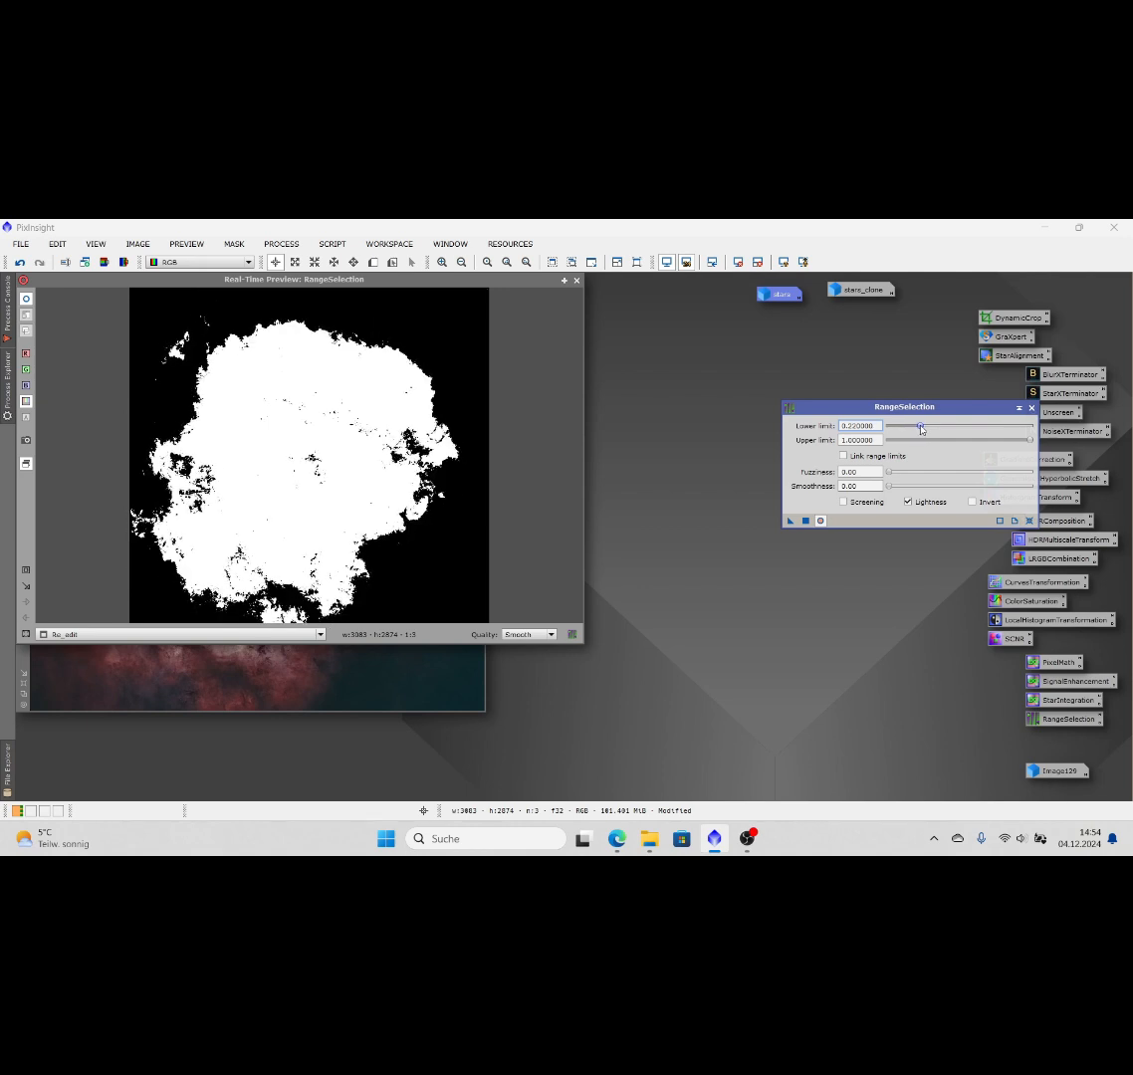
{"action": "left_click_drag", "start_coordinate": [921, 429], "coordinate": [924, 429]}
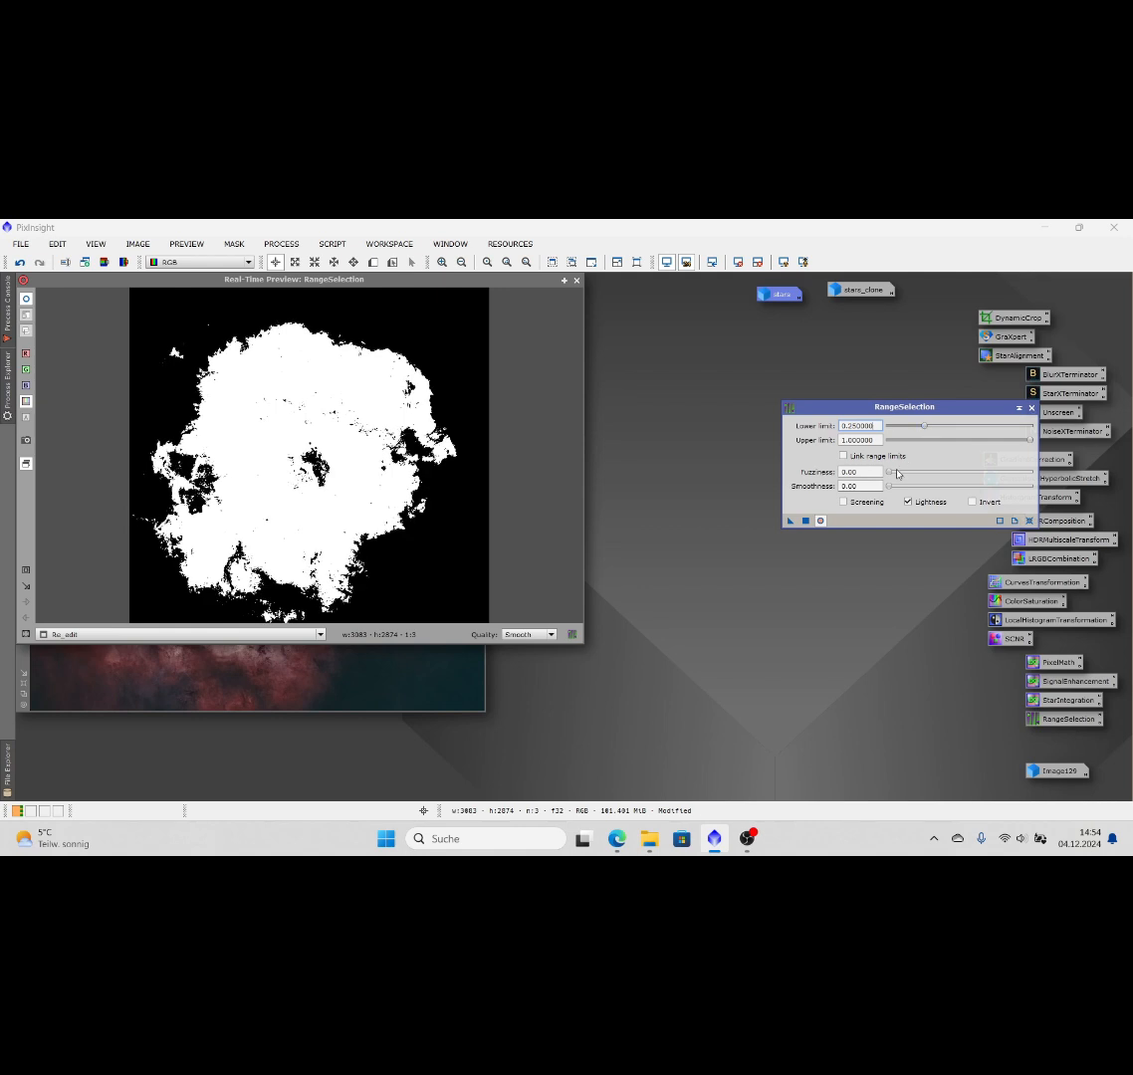
{"action": "left_click_drag", "start_coordinate": [887, 491], "coordinate": [959, 488]}
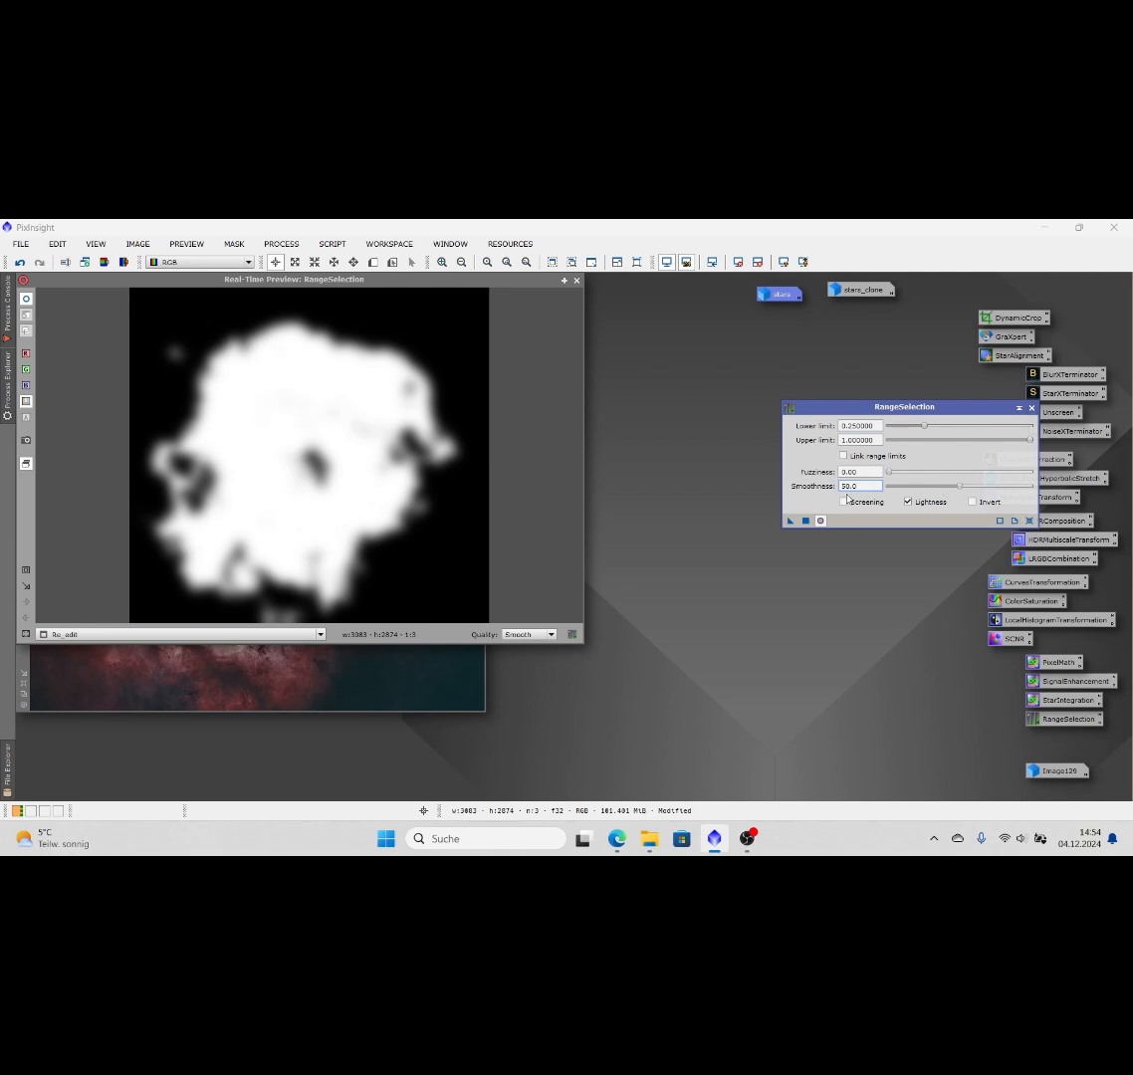
{"action": "left_click", "coordinate": [805, 521]}
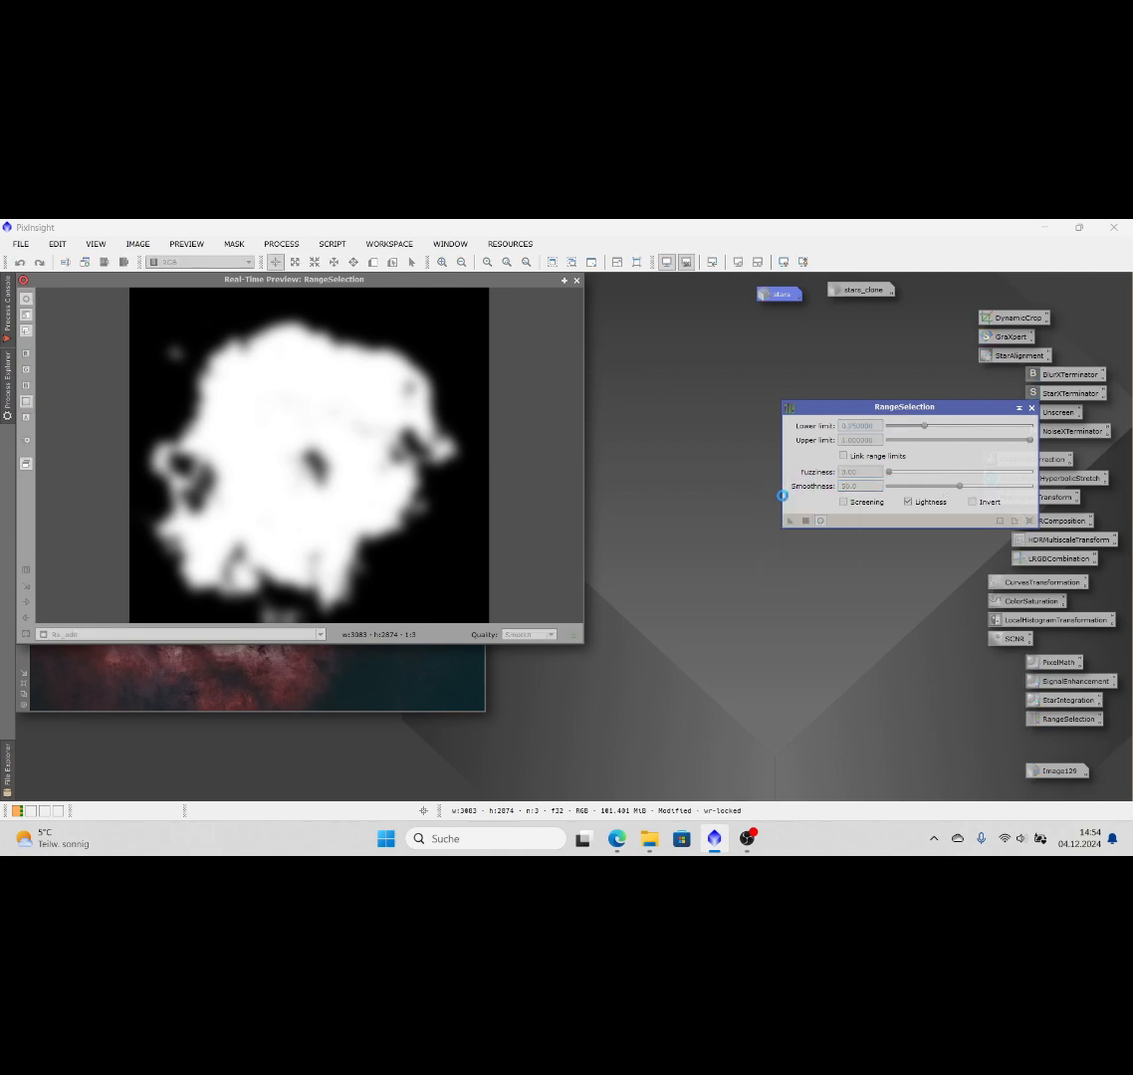
Step: Close the real-time preview and RangeSelection, and place the range mask beside the Re_edit image
{"action": "left_click", "coordinate": [576, 281]}
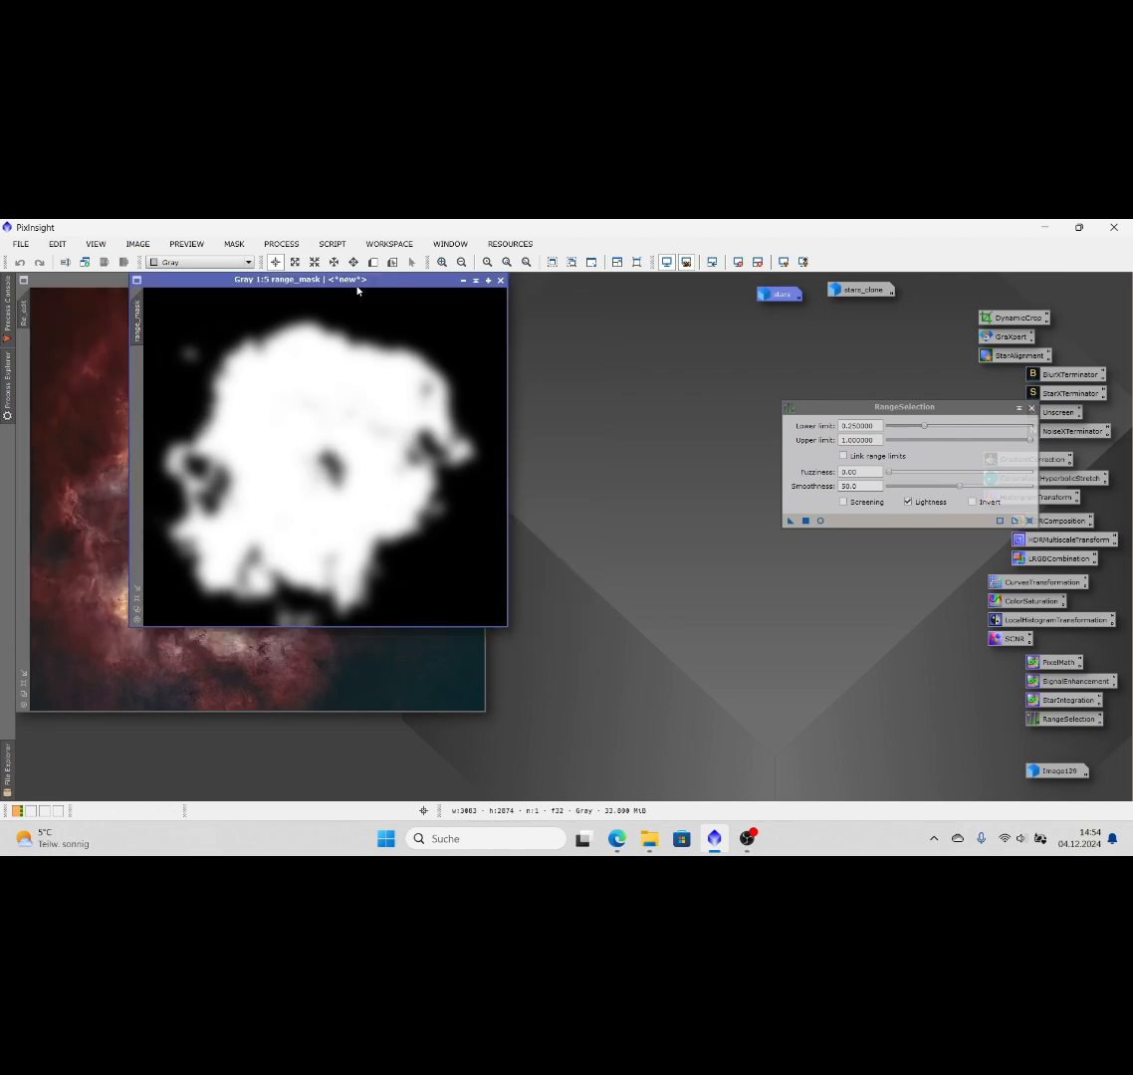
{"action": "left_click_drag", "start_coordinate": [357, 285], "coordinate": [609, 320]}
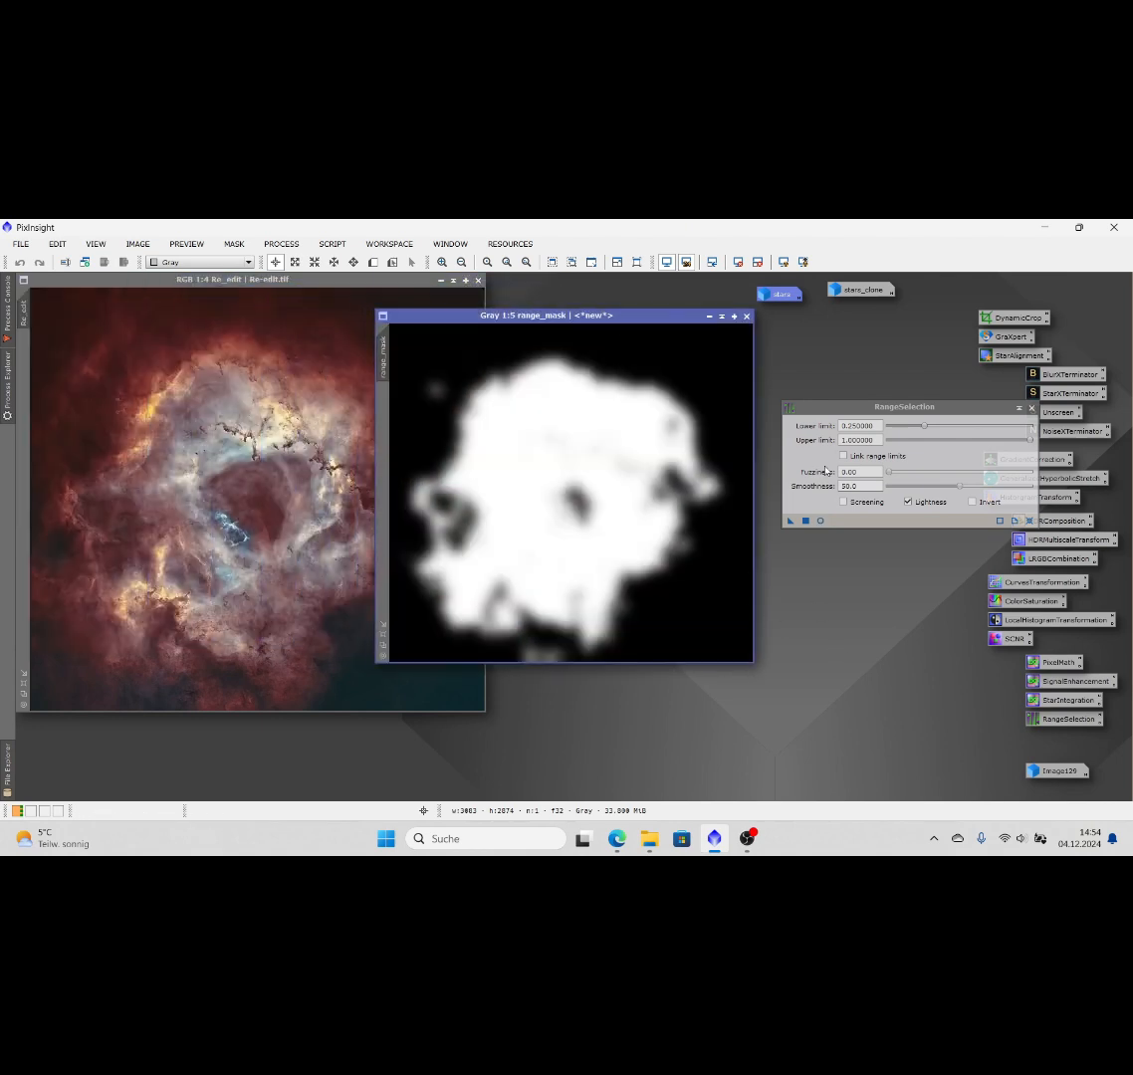
{"action": "left_click", "coordinate": [1033, 409]}
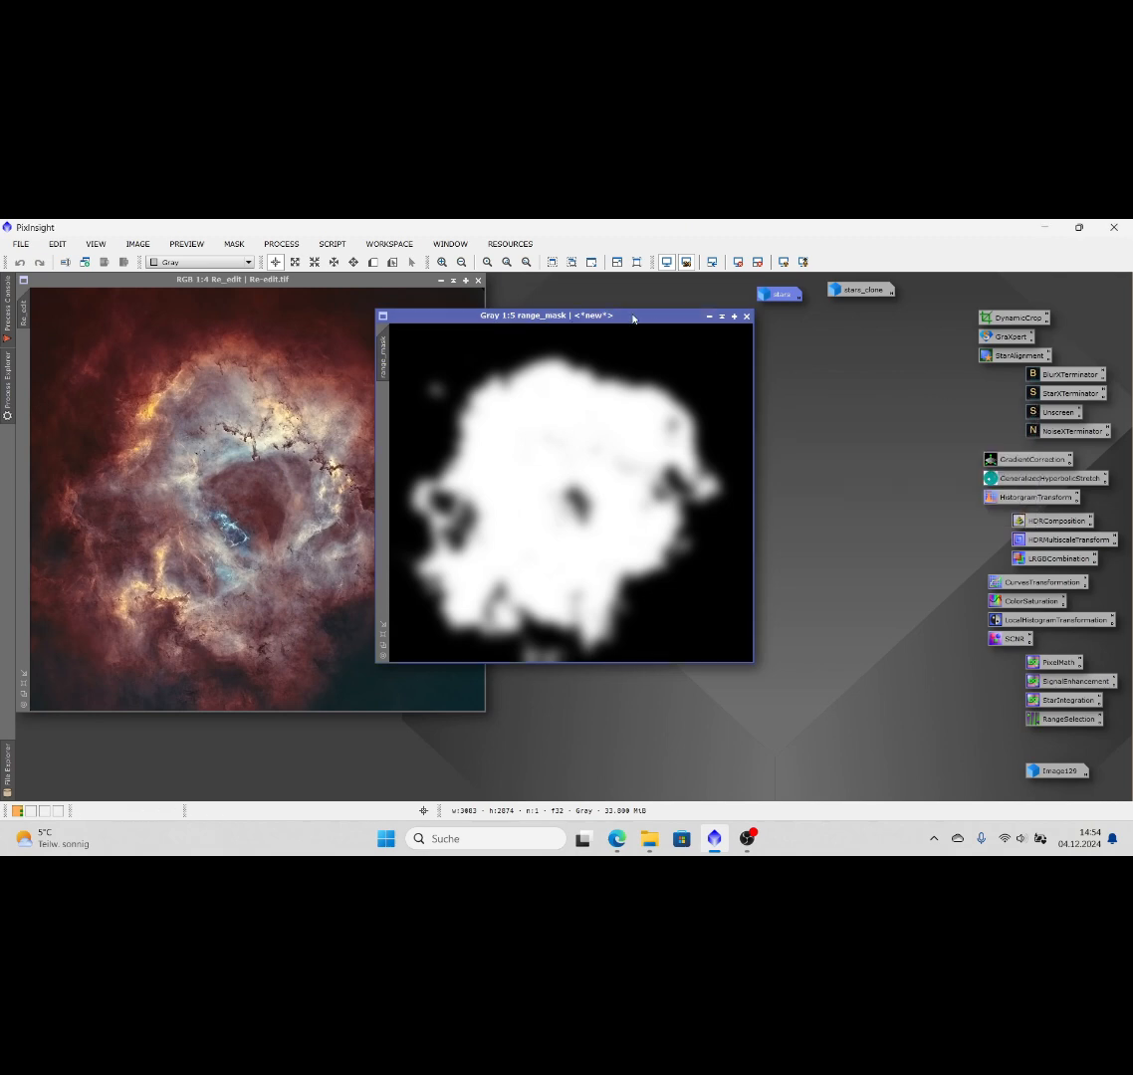
{"action": "left_click_drag", "start_coordinate": [635, 317], "coordinate": [791, 339]}
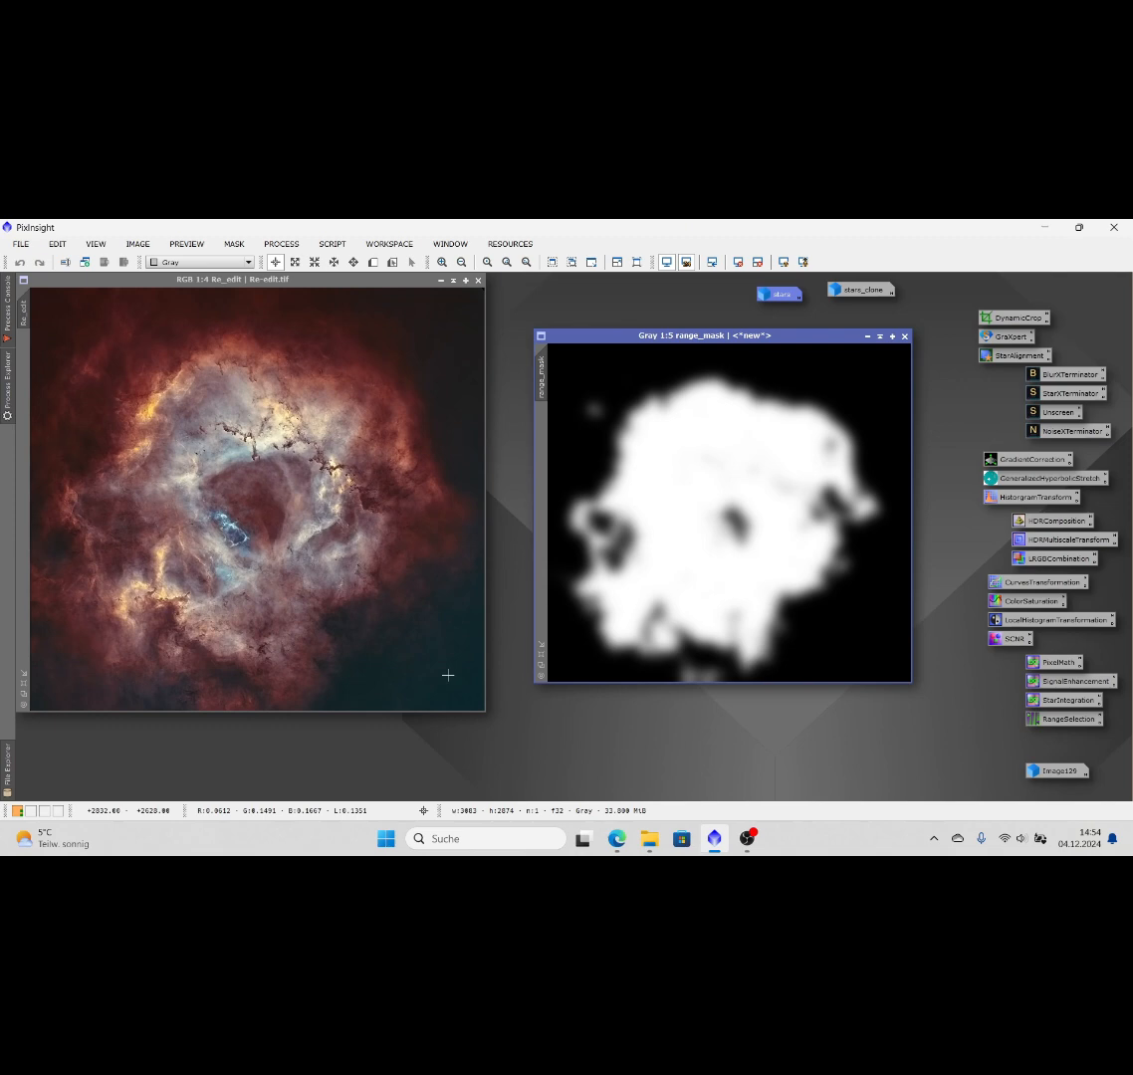
Step: Launch the FAME script from Seti Astro and select Re_edit as its image
{"action": "left_click", "coordinate": [337, 246]}
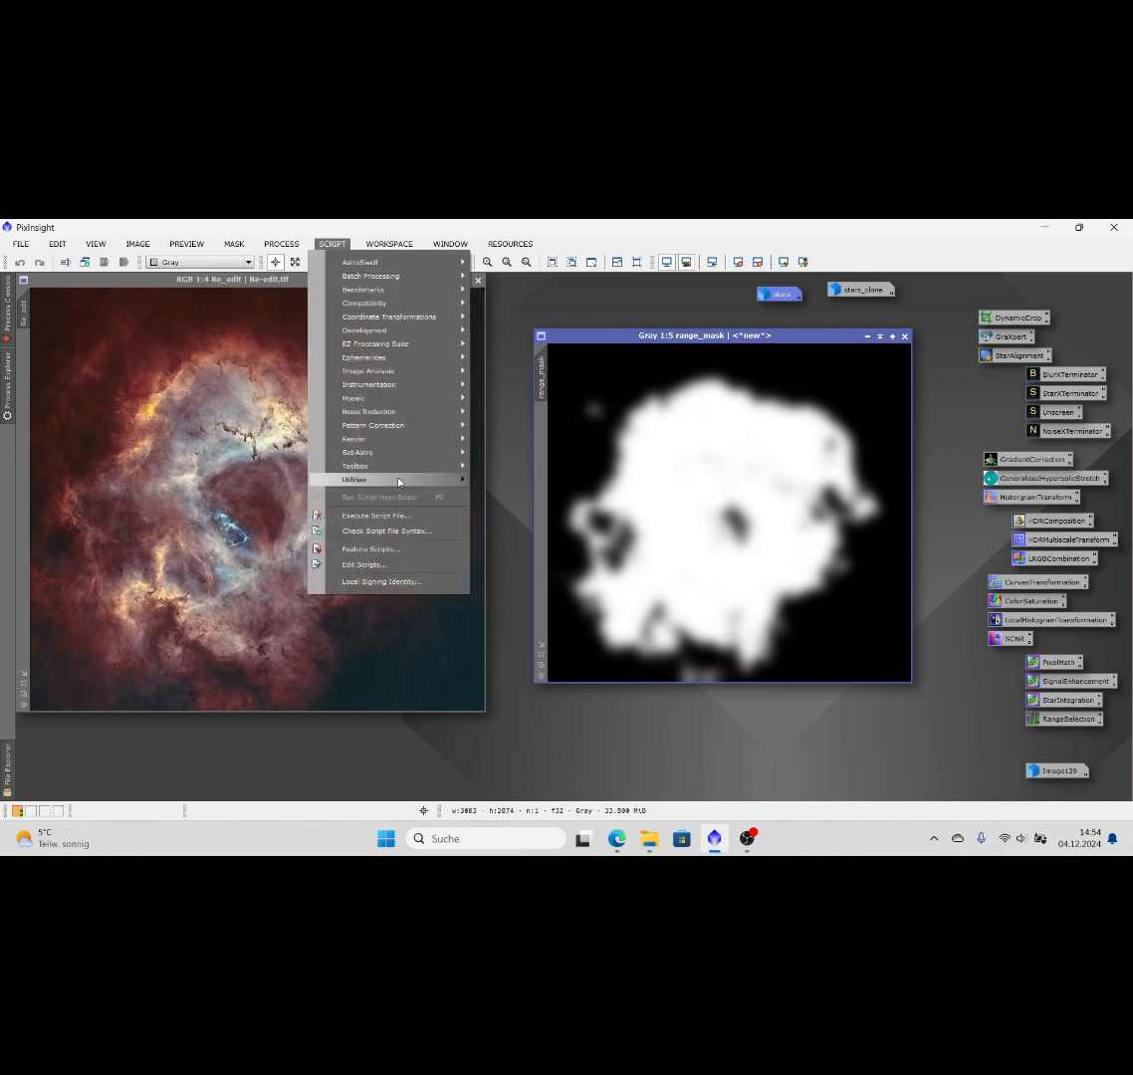
{"action": "mouse_move", "coordinate": [398, 482]}
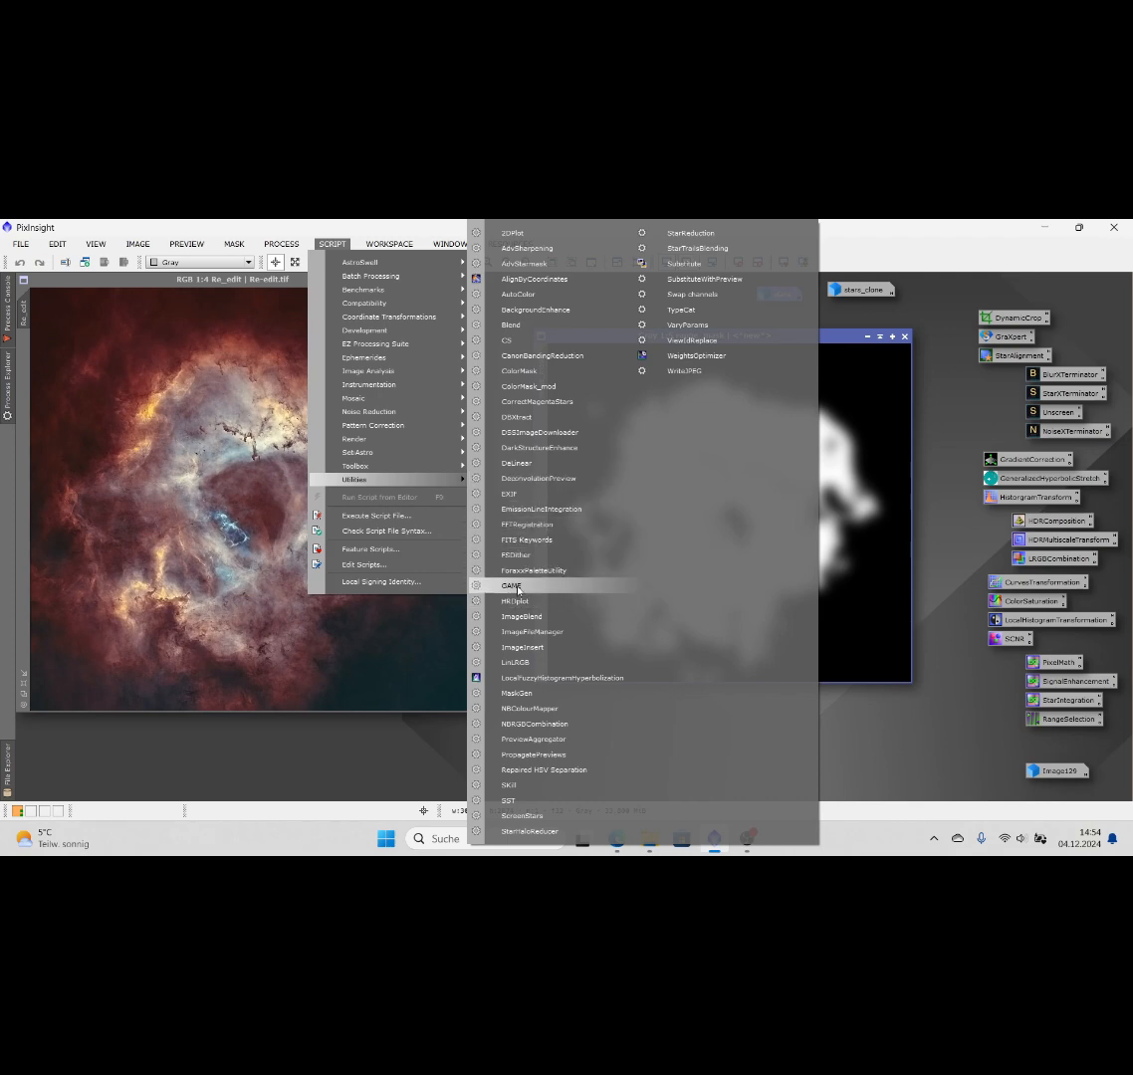
{"action": "mouse_move", "coordinate": [421, 455]}
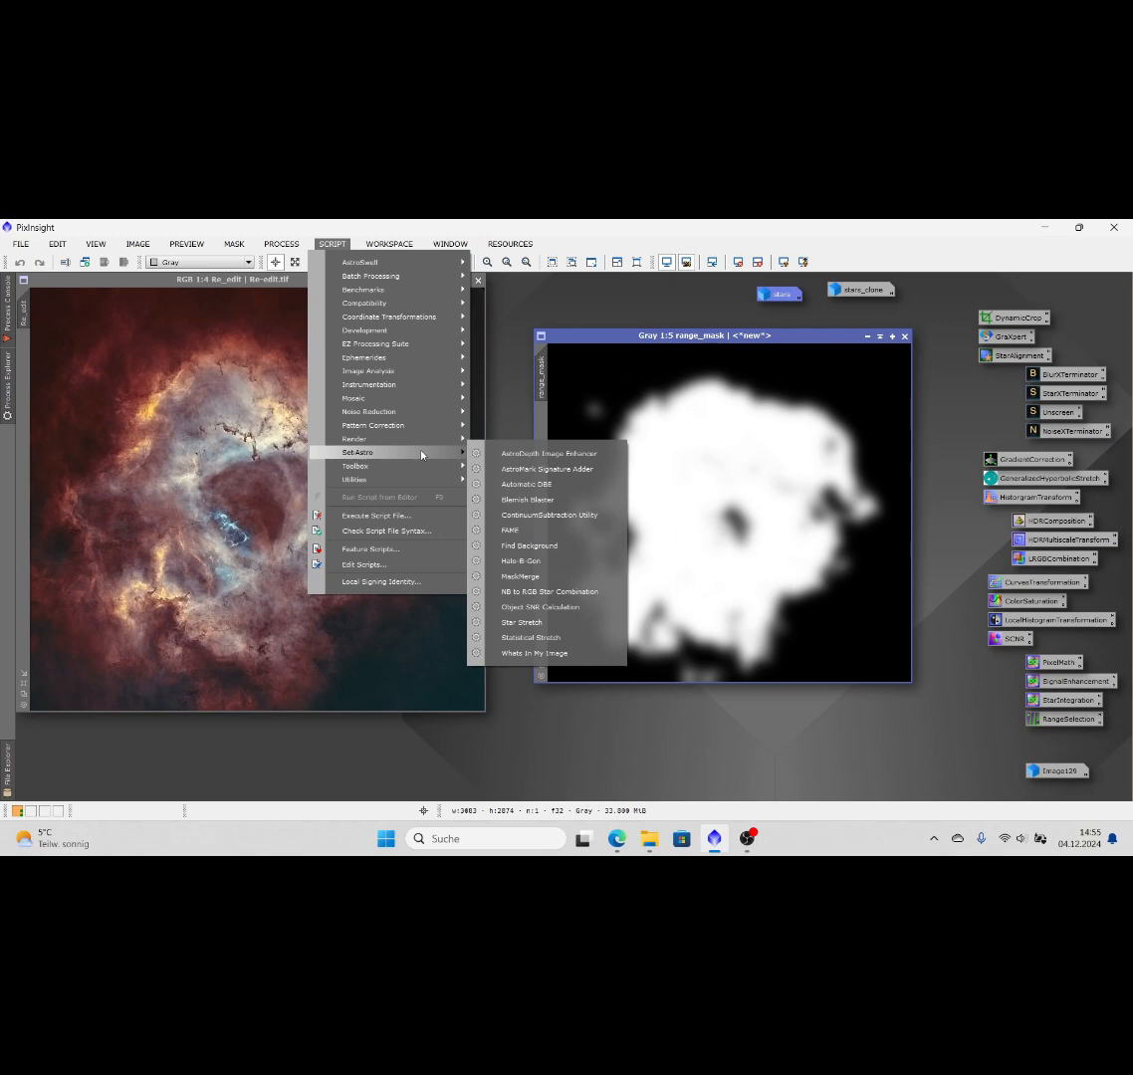
{"action": "left_click", "coordinate": [516, 530]}
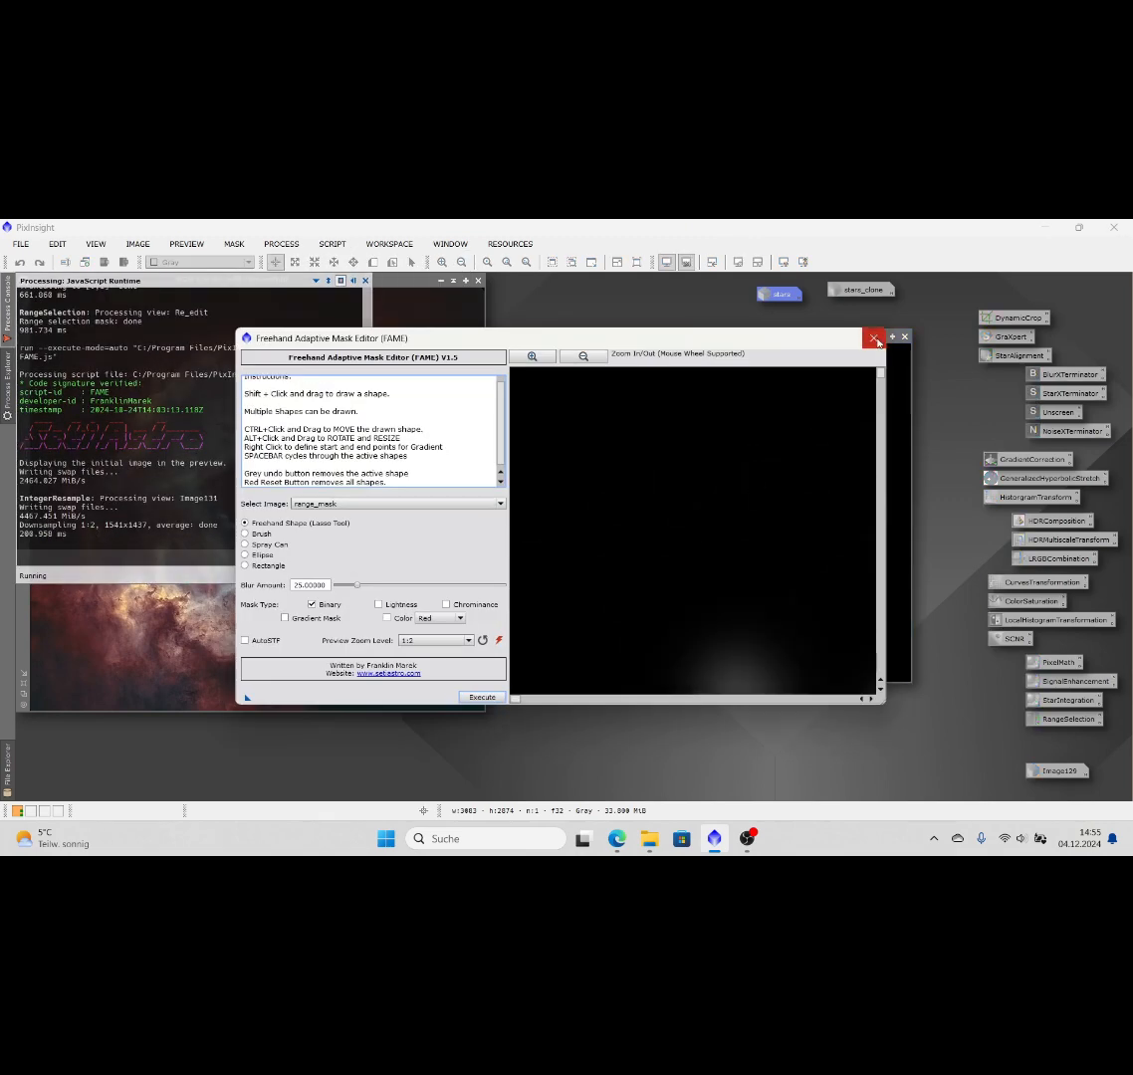
{"action": "left_click", "coordinate": [413, 504]}
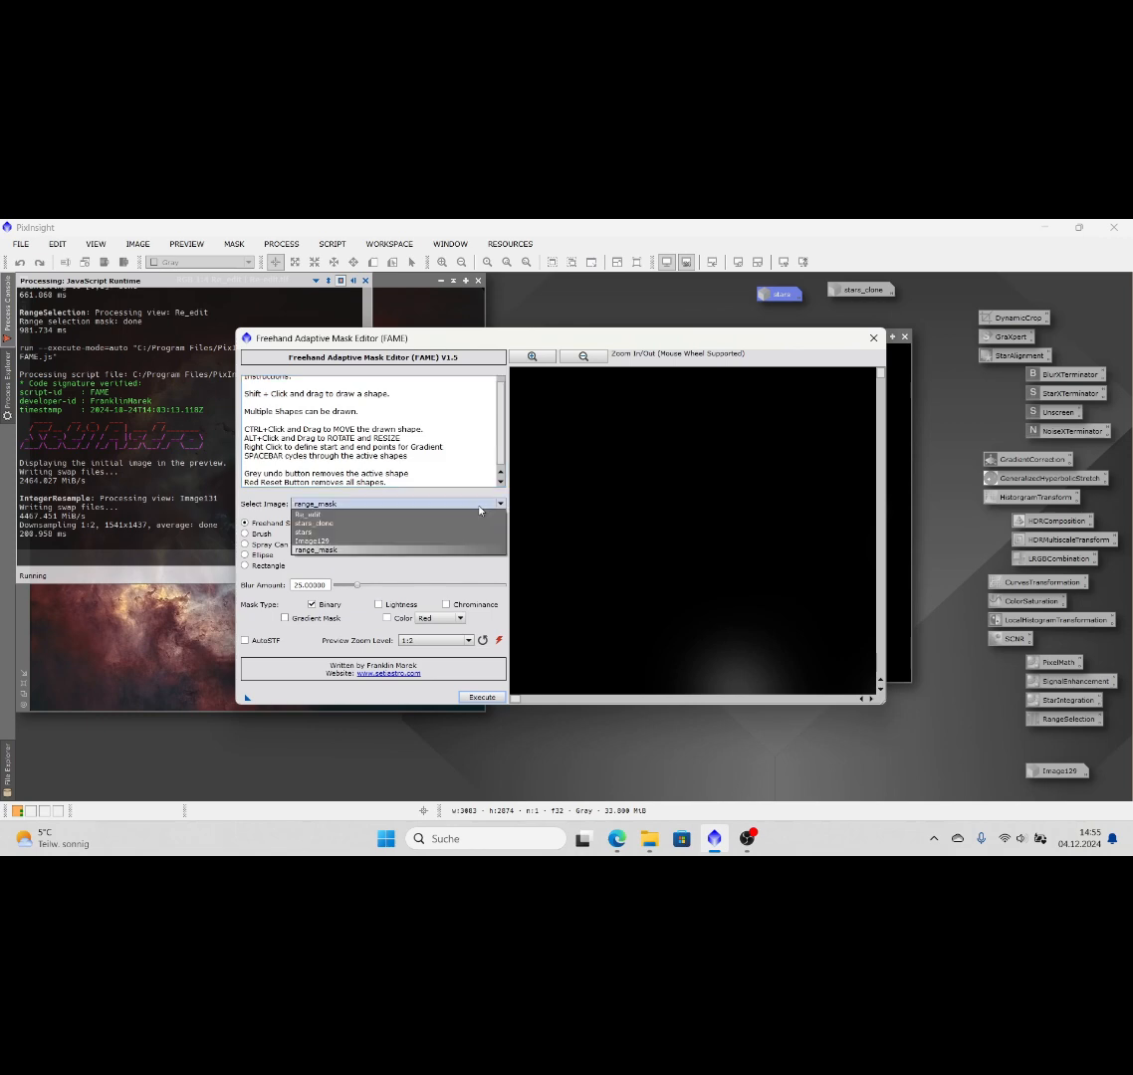
{"action": "left_click", "coordinate": [412, 515]}
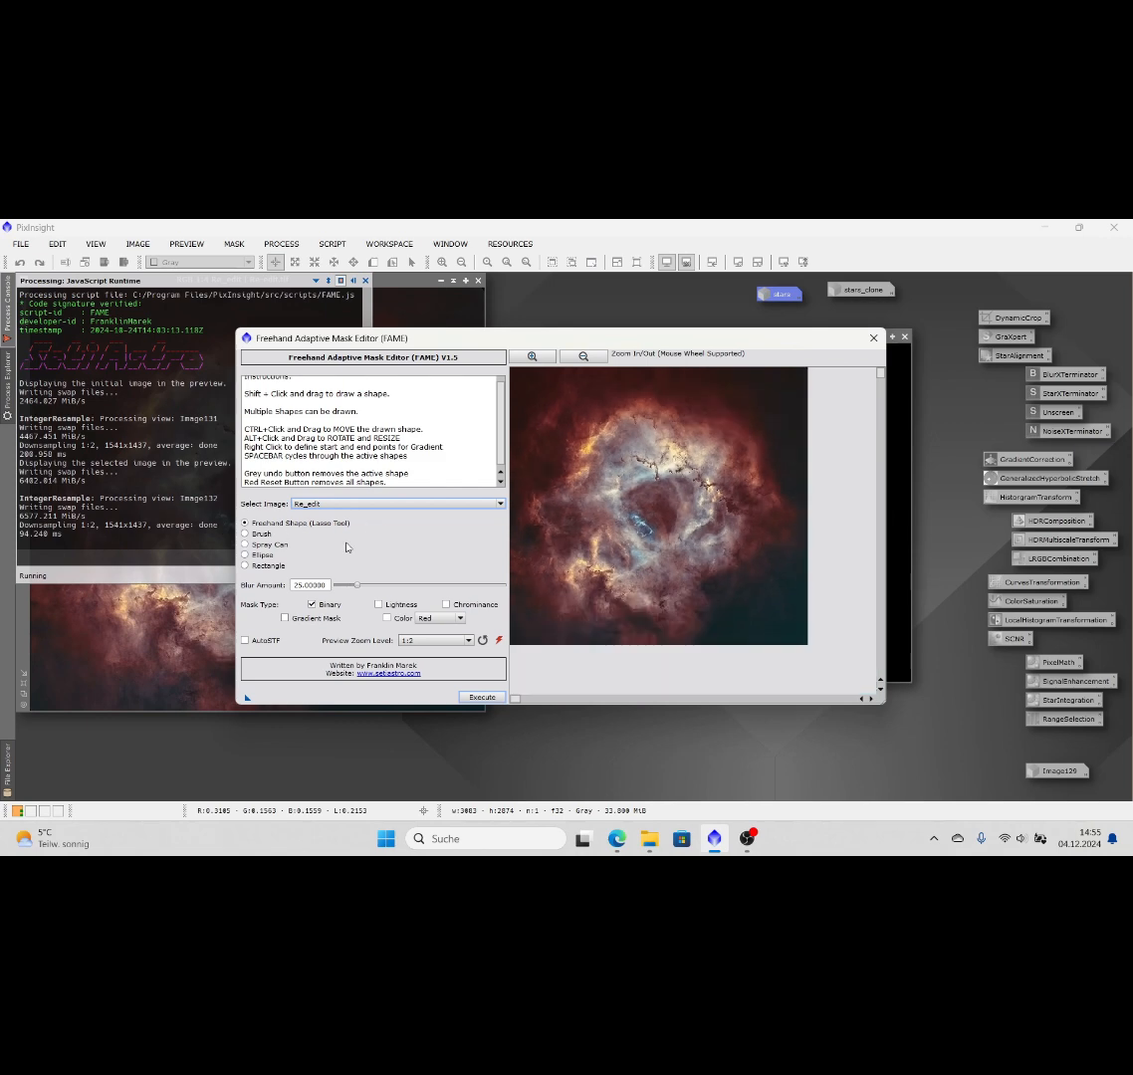
Step: Paint over the nebula's dark central cavity using the Spray Can with radius 37
{"action": "left_click", "coordinate": [248, 546]}
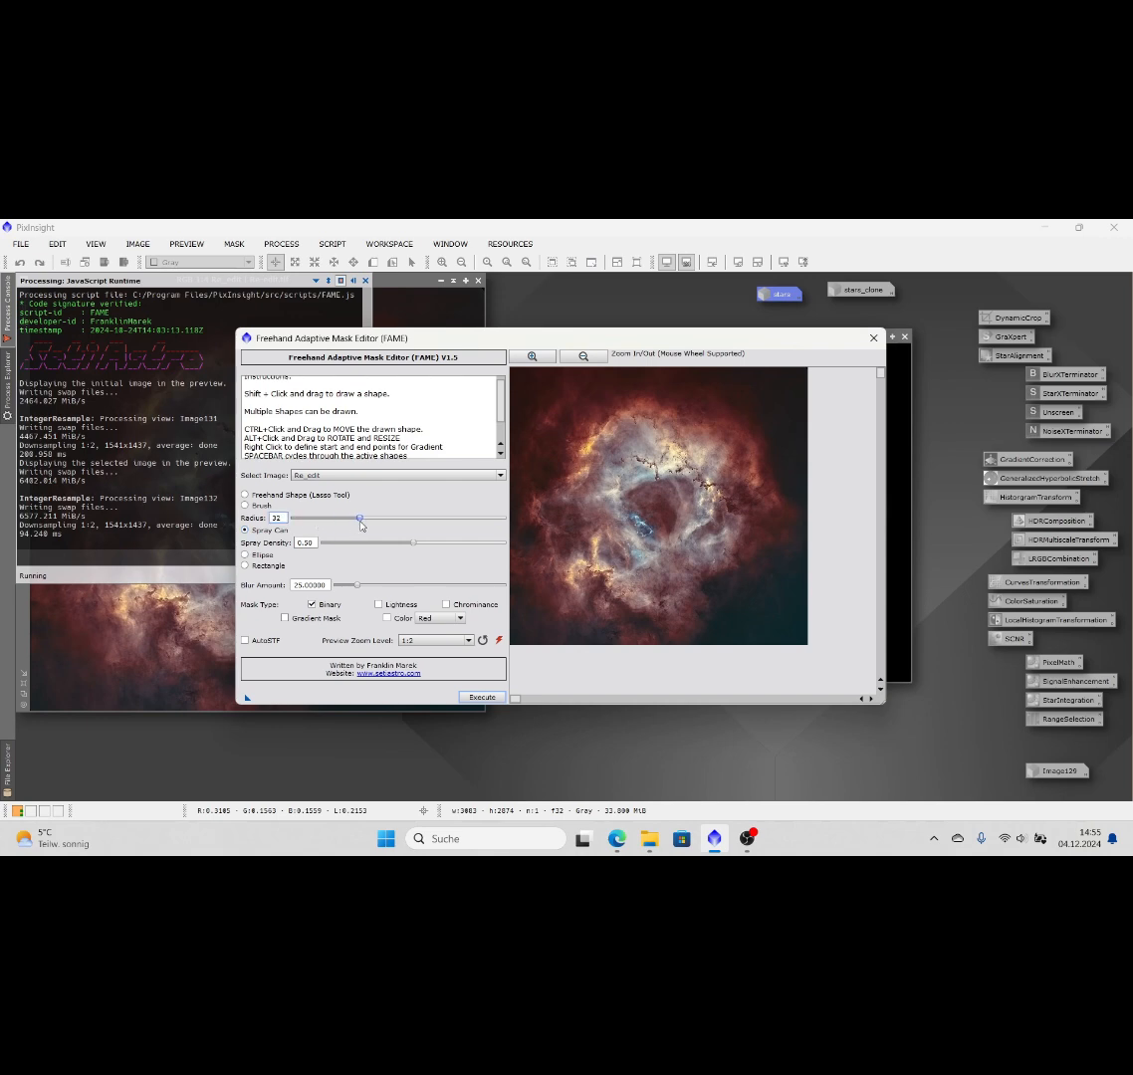
{"action": "left_click_drag", "start_coordinate": [360, 519], "coordinate": [370, 520]}
{"action": "left_click", "coordinate": [665, 538]}
{"action": "mouse_move", "coordinate": [678, 497]}
{"action": "left_mouse_down"}
{"action": "mouse_move", "coordinate": [620, 502]}
{"action": "mouse_move", "coordinate": [657, 536]}
{"action": "mouse_move", "coordinate": [652, 548]}
{"action": "mouse_move", "coordinate": [665, 537]}
{"action": "mouse_move", "coordinate": [664, 488]}
{"action": "mouse_move", "coordinate": [628, 510]}
{"action": "mouse_move", "coordinate": [646, 489]}
{"action": "mouse_move", "coordinate": [666, 490]}
{"action": "mouse_move", "coordinate": [644, 510]}
{"action": "mouse_move", "coordinate": [670, 507]}
{"action": "mouse_move", "coordinate": [649, 528]}
{"action": "left_mouse_up"}
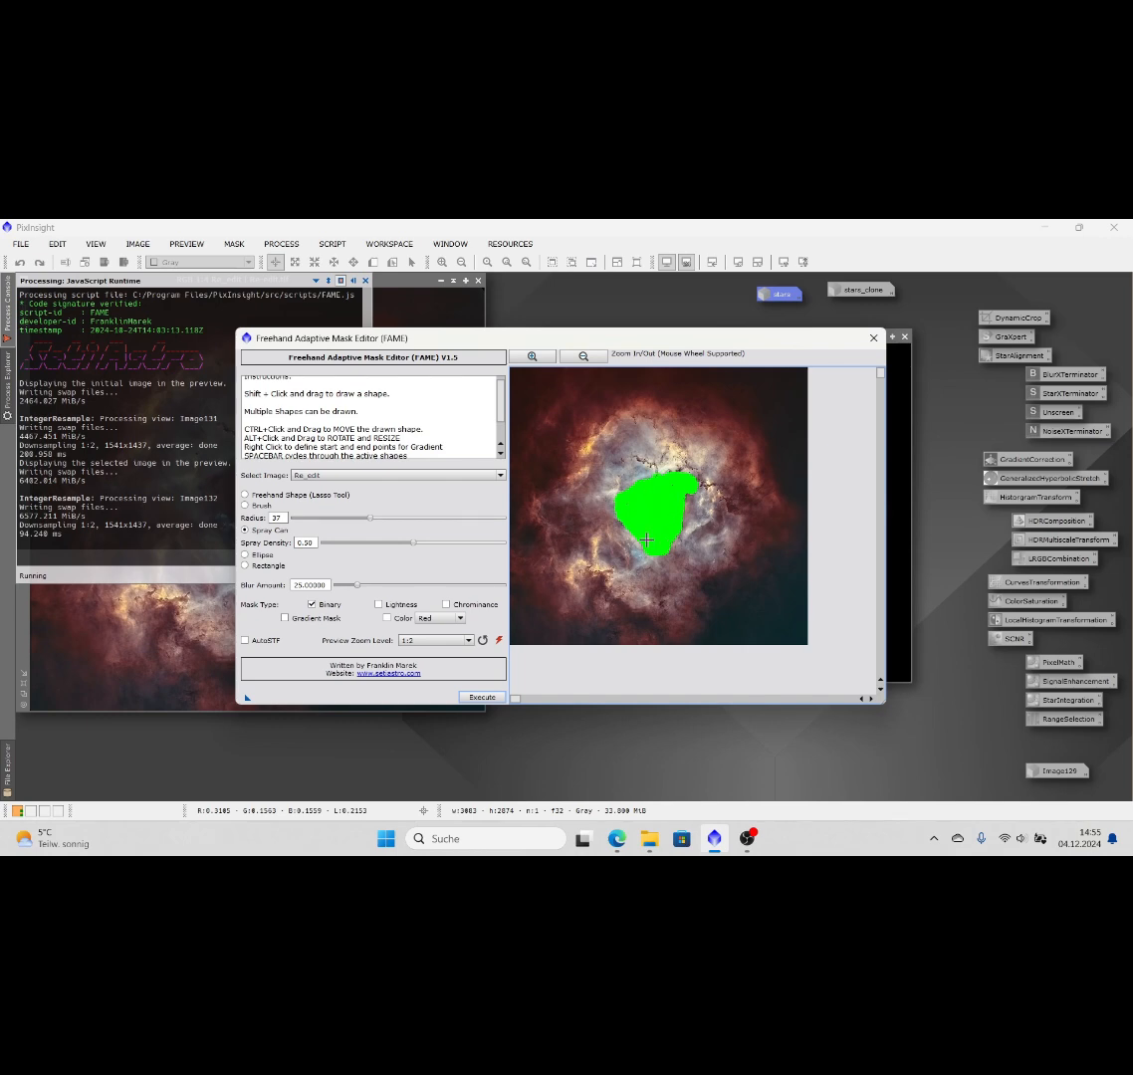
{"action": "left_click_drag", "start_coordinate": [655, 559], "coordinate": [680, 509]}
Step: Create the binary FAME mask with a blur amount of 90 and close the mask editor
{"action": "left_click_drag", "start_coordinate": [367, 588], "coordinate": [413, 587]}
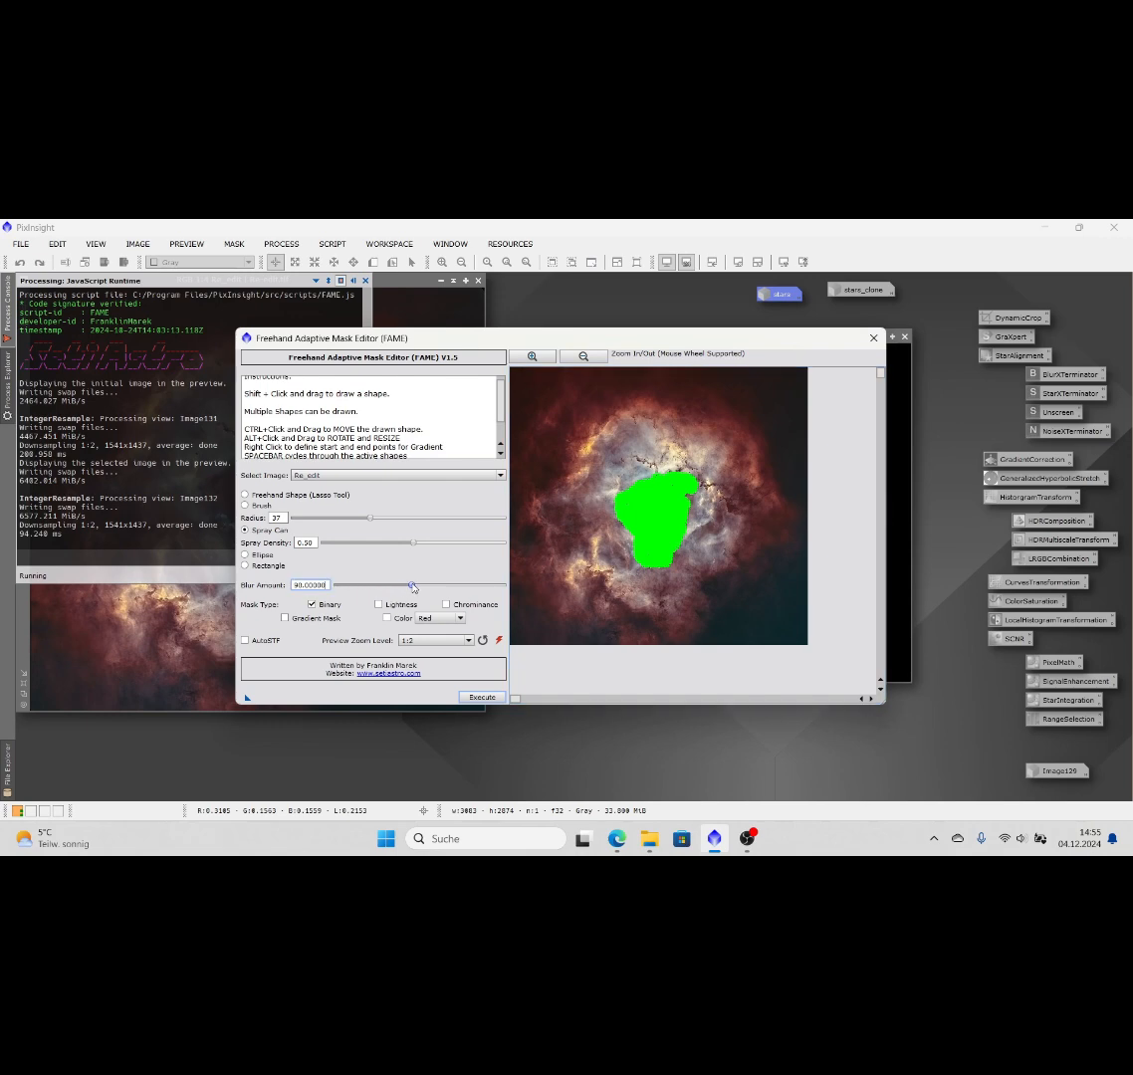
{"action": "left_click", "coordinate": [481, 698]}
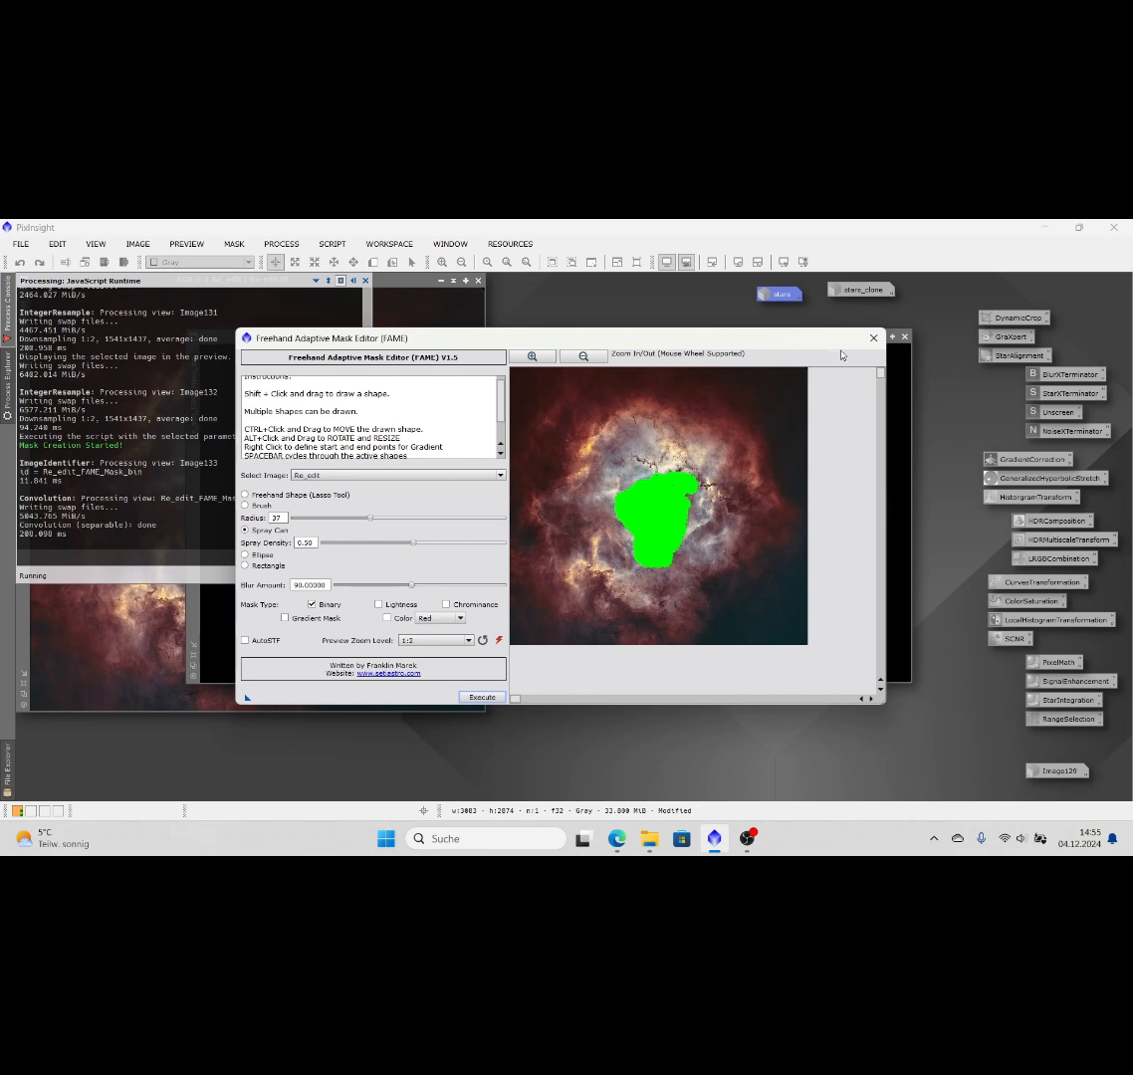
{"action": "left_click", "coordinate": [873, 337]}
{"action": "left_click_drag", "start_coordinate": [458, 336], "coordinate": [490, 353]}
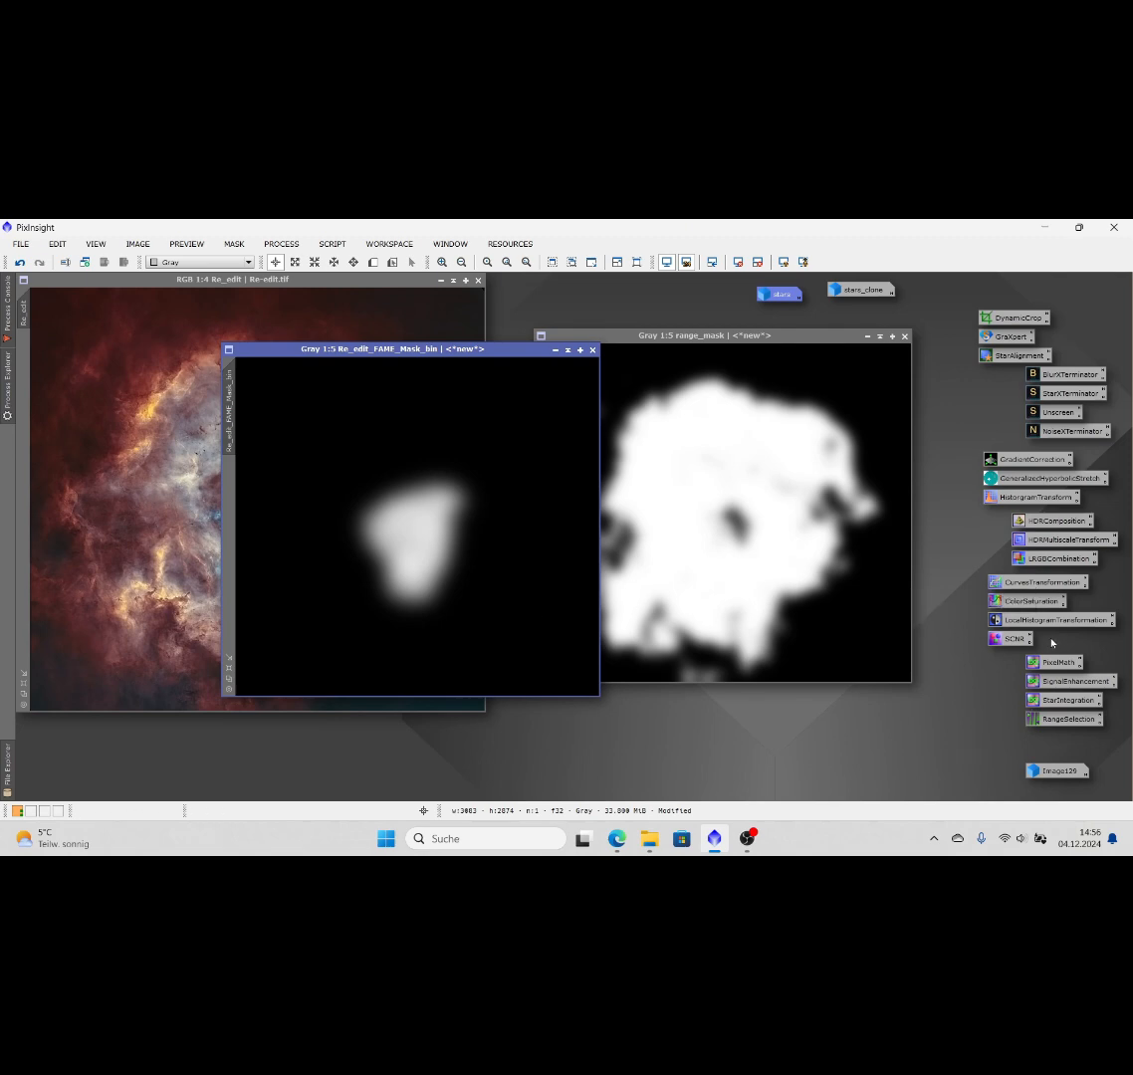
Step: Brighten the FAME core mask with CurvesTransformation, raising the RGB/K curve at input about 0.24 to output about 0.45, and close the process
{"action": "double_click", "coordinate": [1038, 581]}
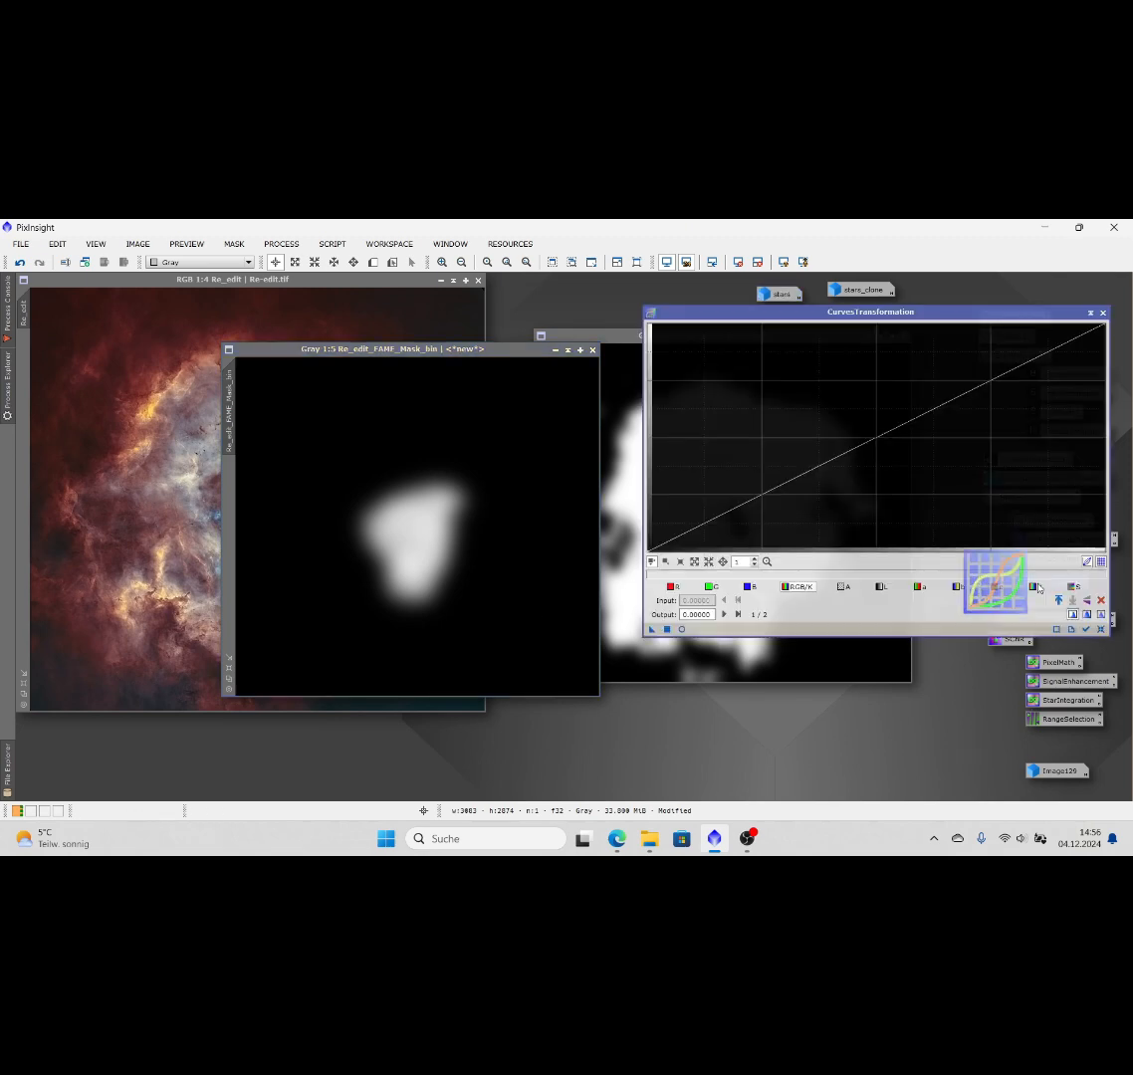
{"action": "left_click", "coordinate": [682, 629]}
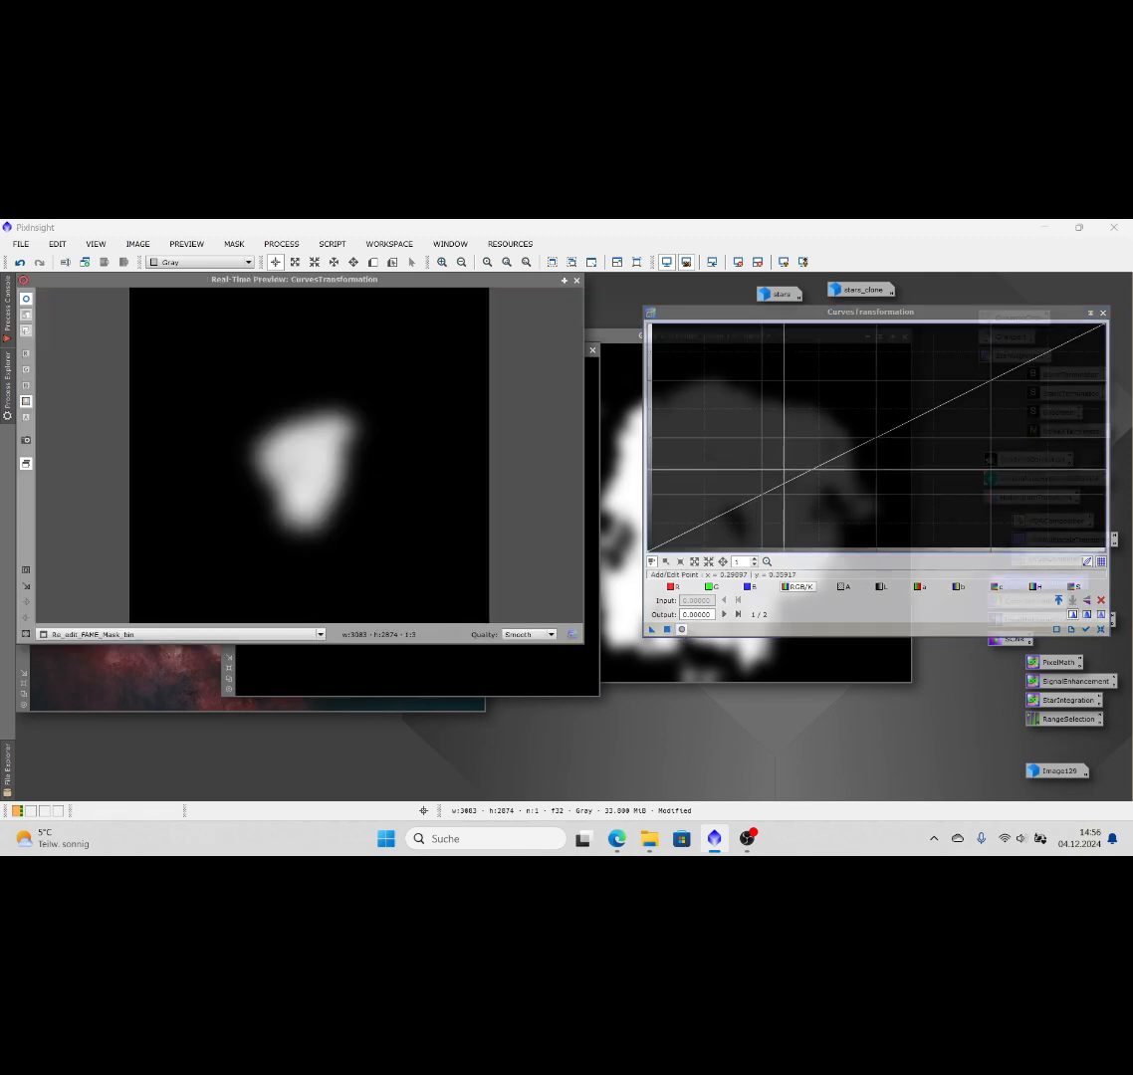
{"action": "left_click_drag", "start_coordinate": [773, 488], "coordinate": [759, 448]}
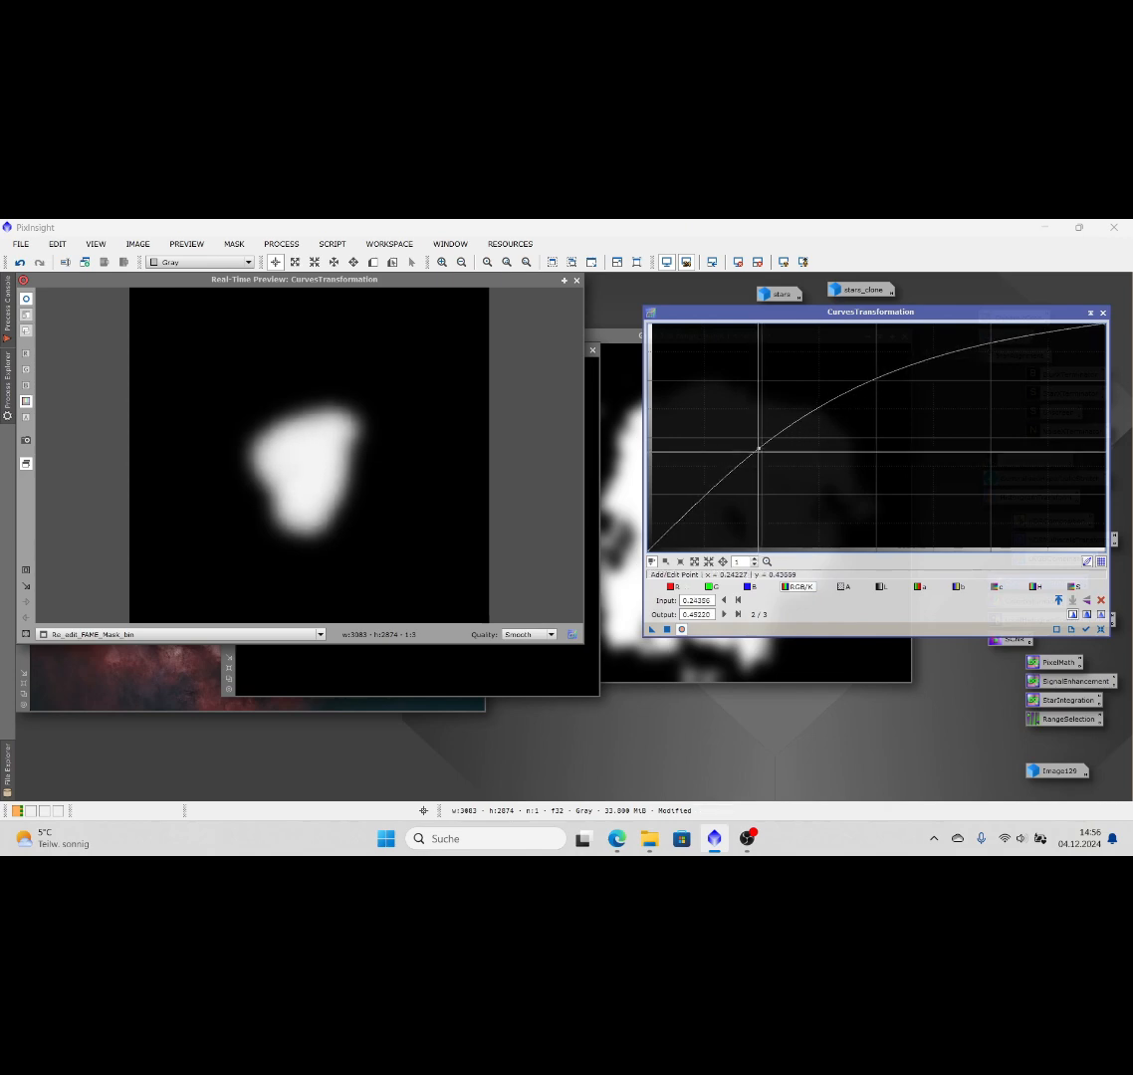
{"action": "left_click", "coordinate": [667, 629]}
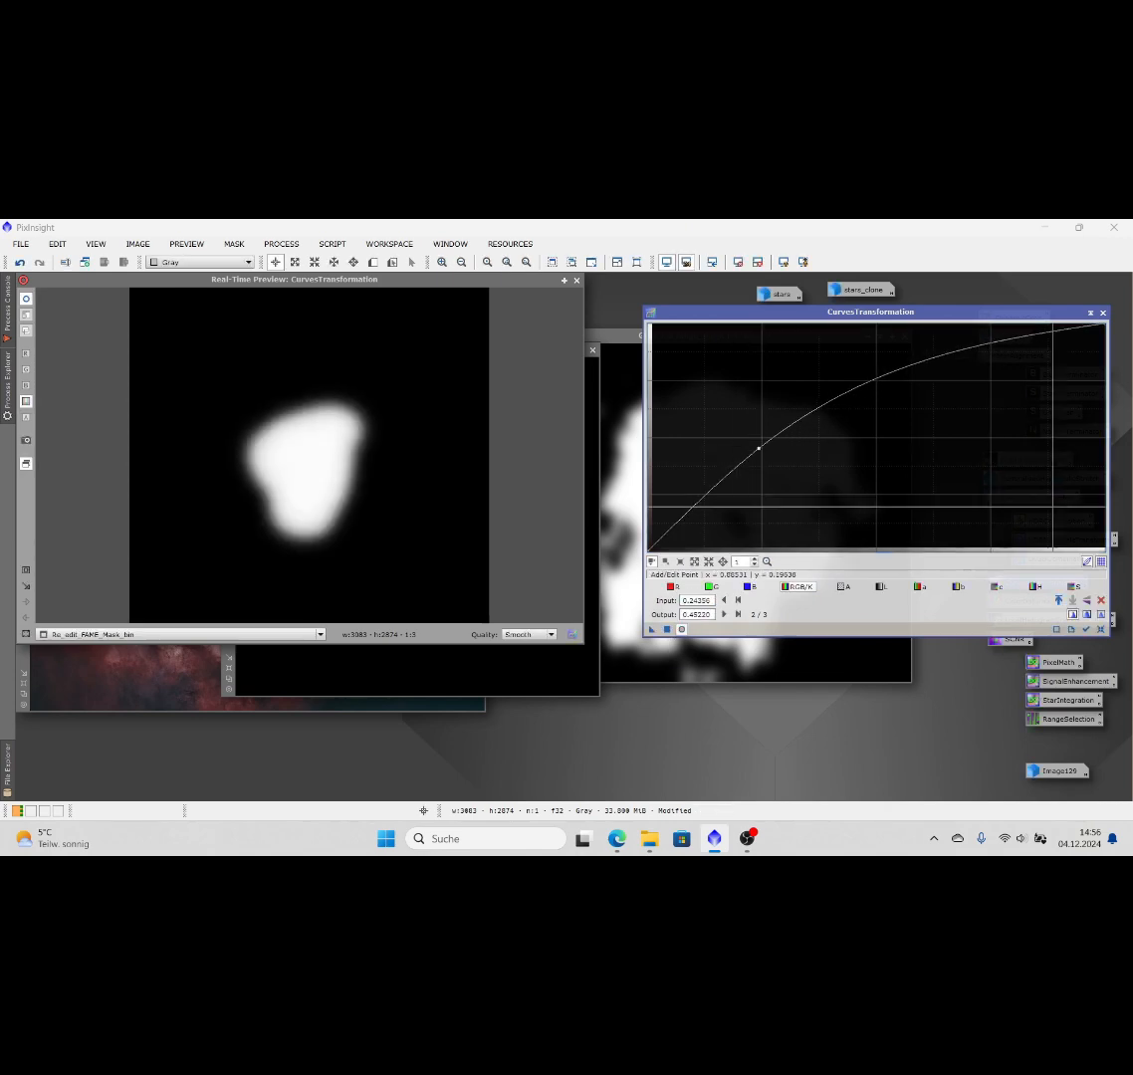
{"action": "left_click", "coordinate": [1101, 313]}
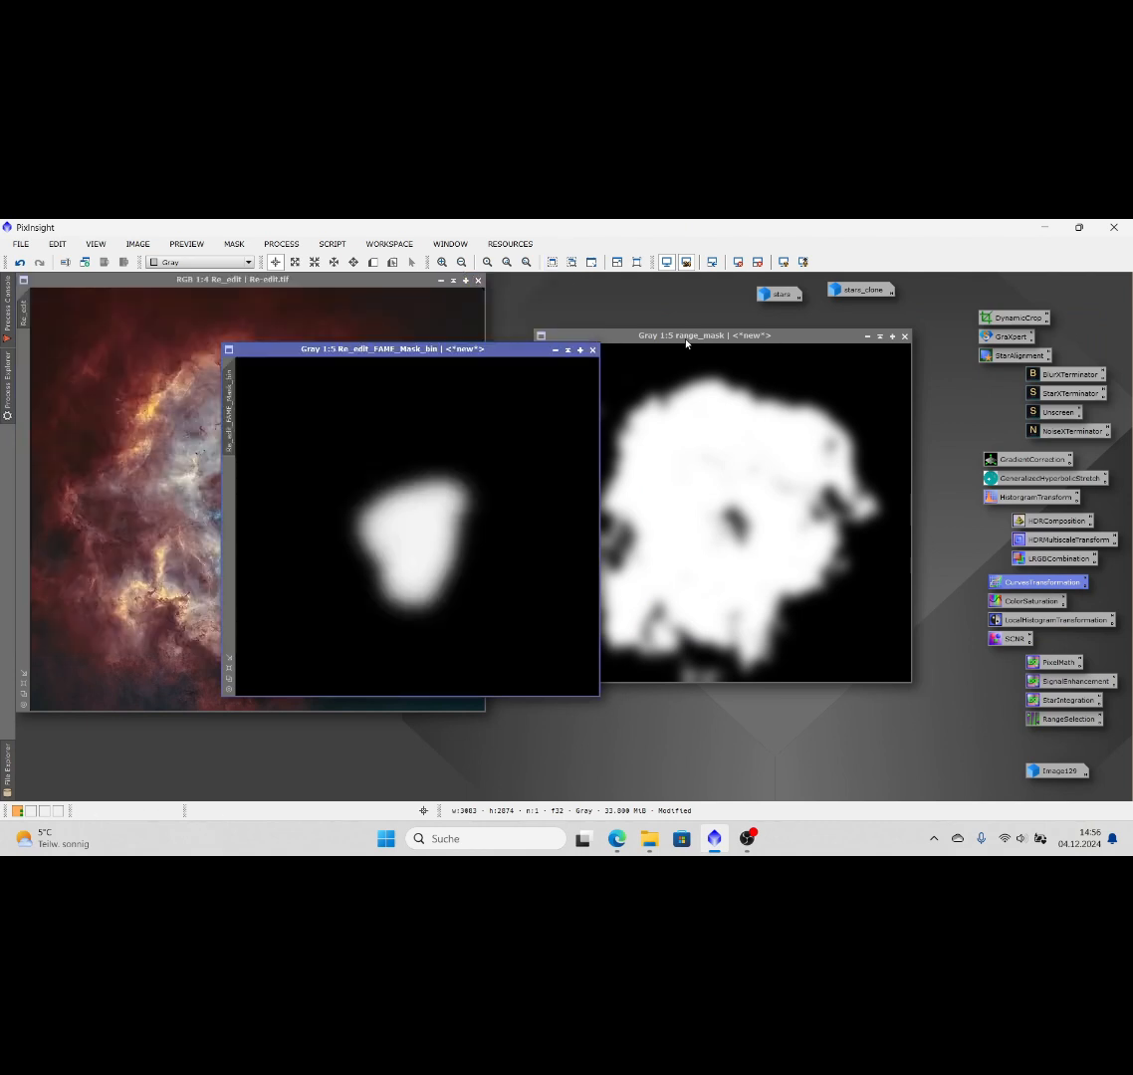
Step: Move the FAME mask clear of the range mask and launch Seti Astro's MaskMerge with range_mask as the base mask
{"action": "left_click_drag", "start_coordinate": [468, 349], "coordinate": [428, 376]}
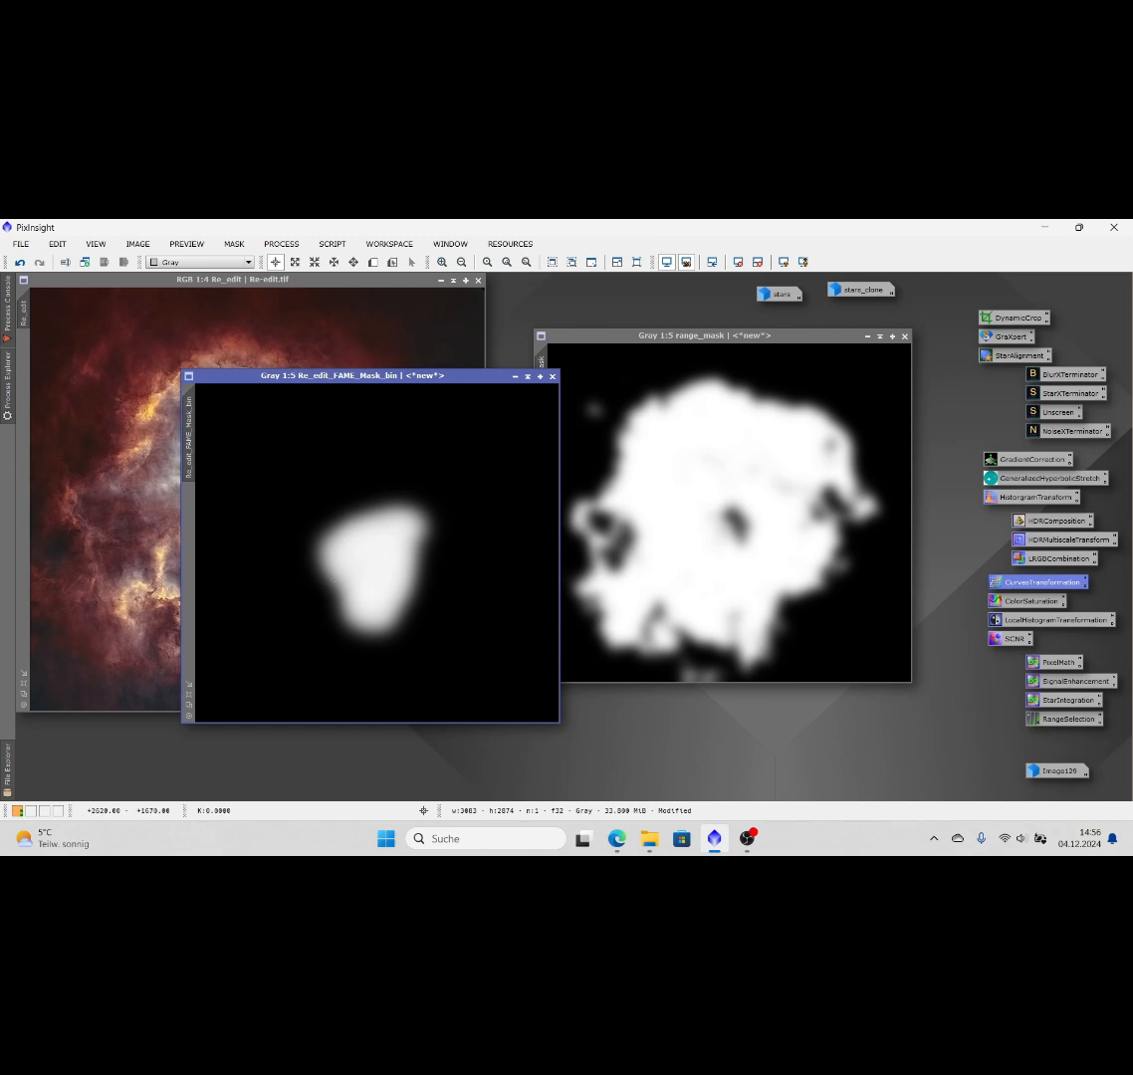
{"action": "left_click", "coordinate": [680, 454]}
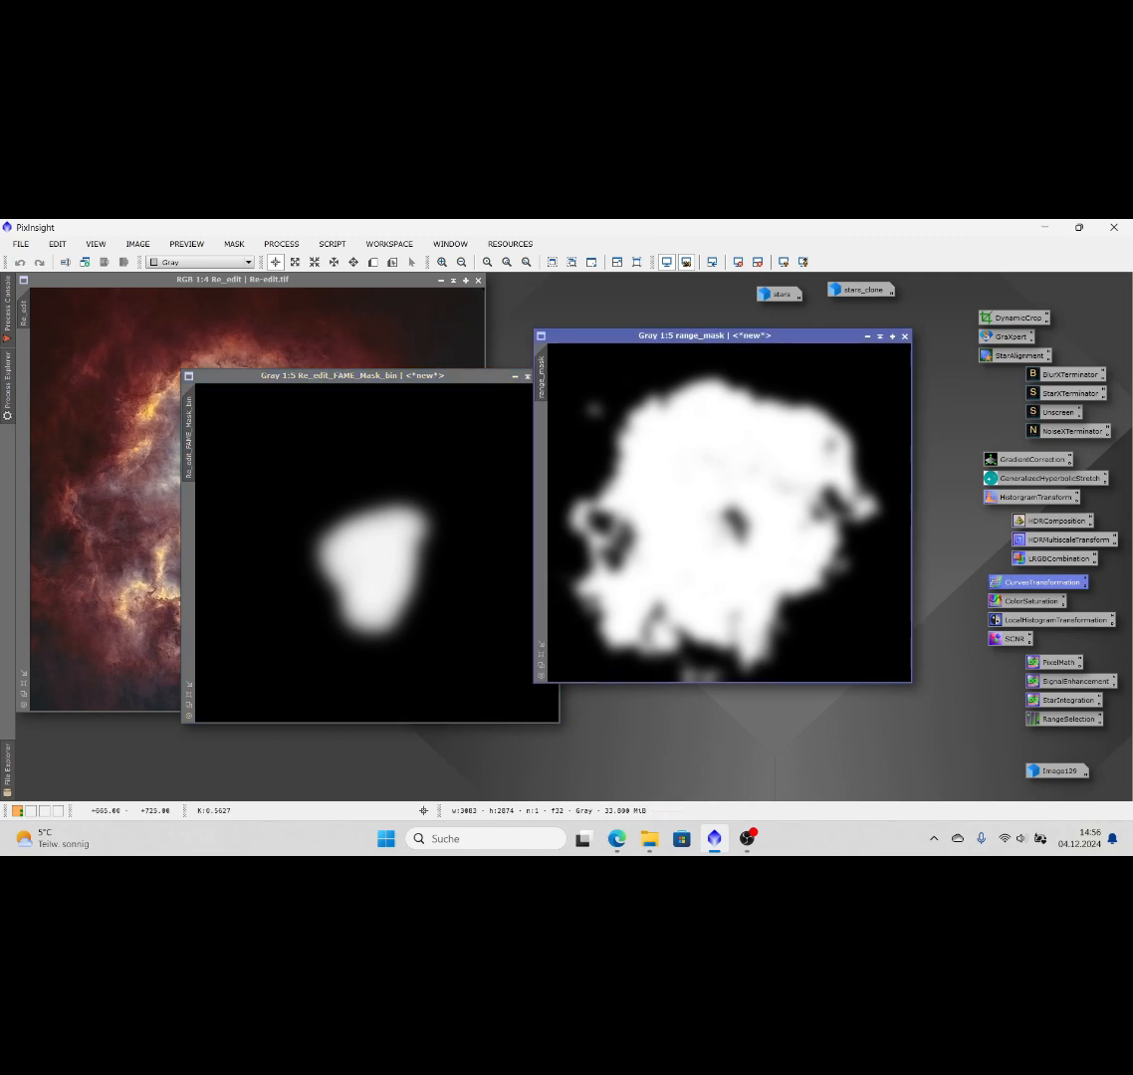
{"action": "left_click", "coordinate": [332, 244]}
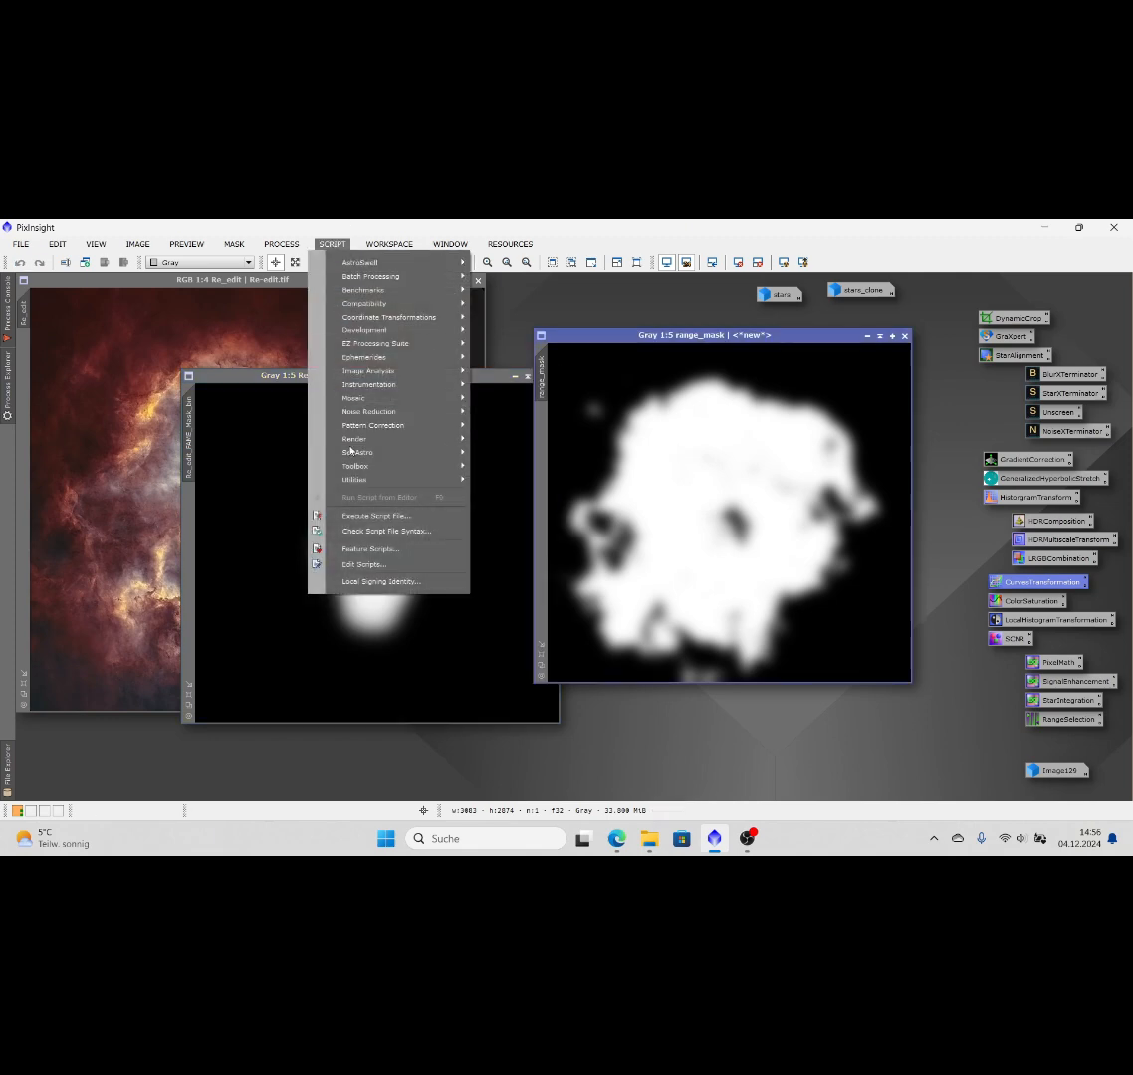
{"action": "mouse_move", "coordinate": [361, 454]}
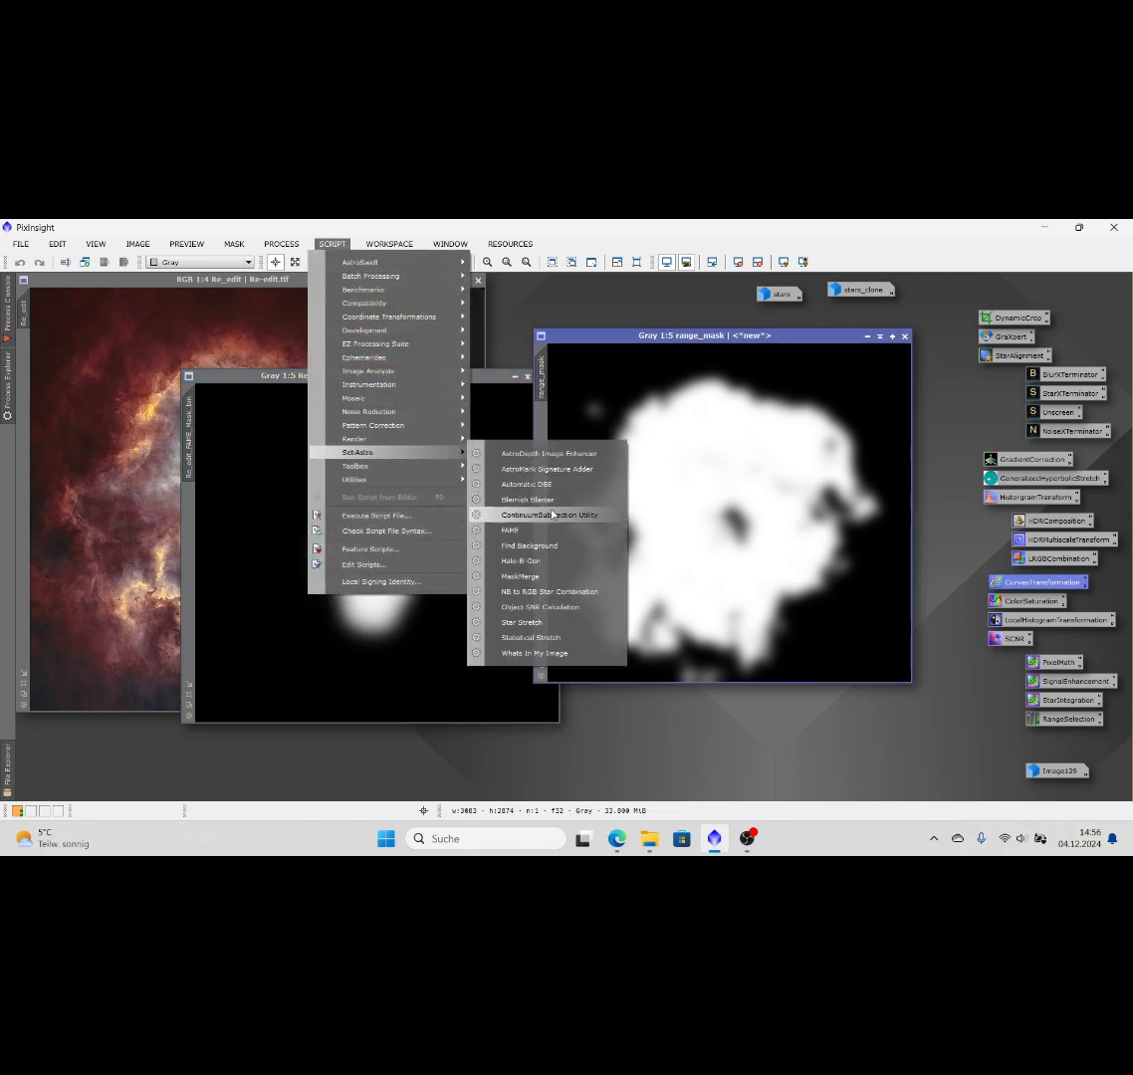
{"action": "left_click", "coordinate": [543, 576]}
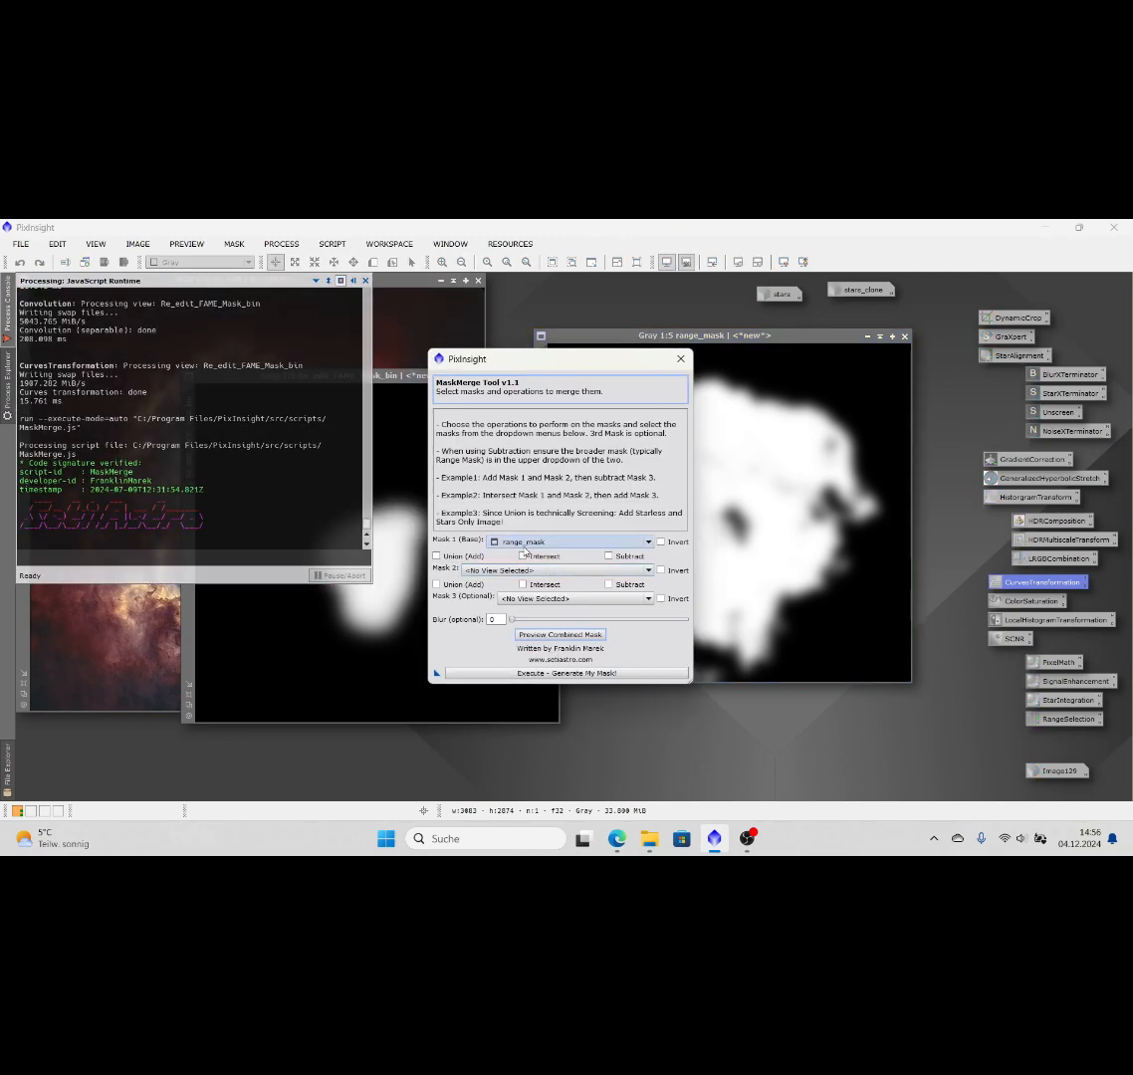
{"action": "mouse_move", "coordinate": [533, 551]}
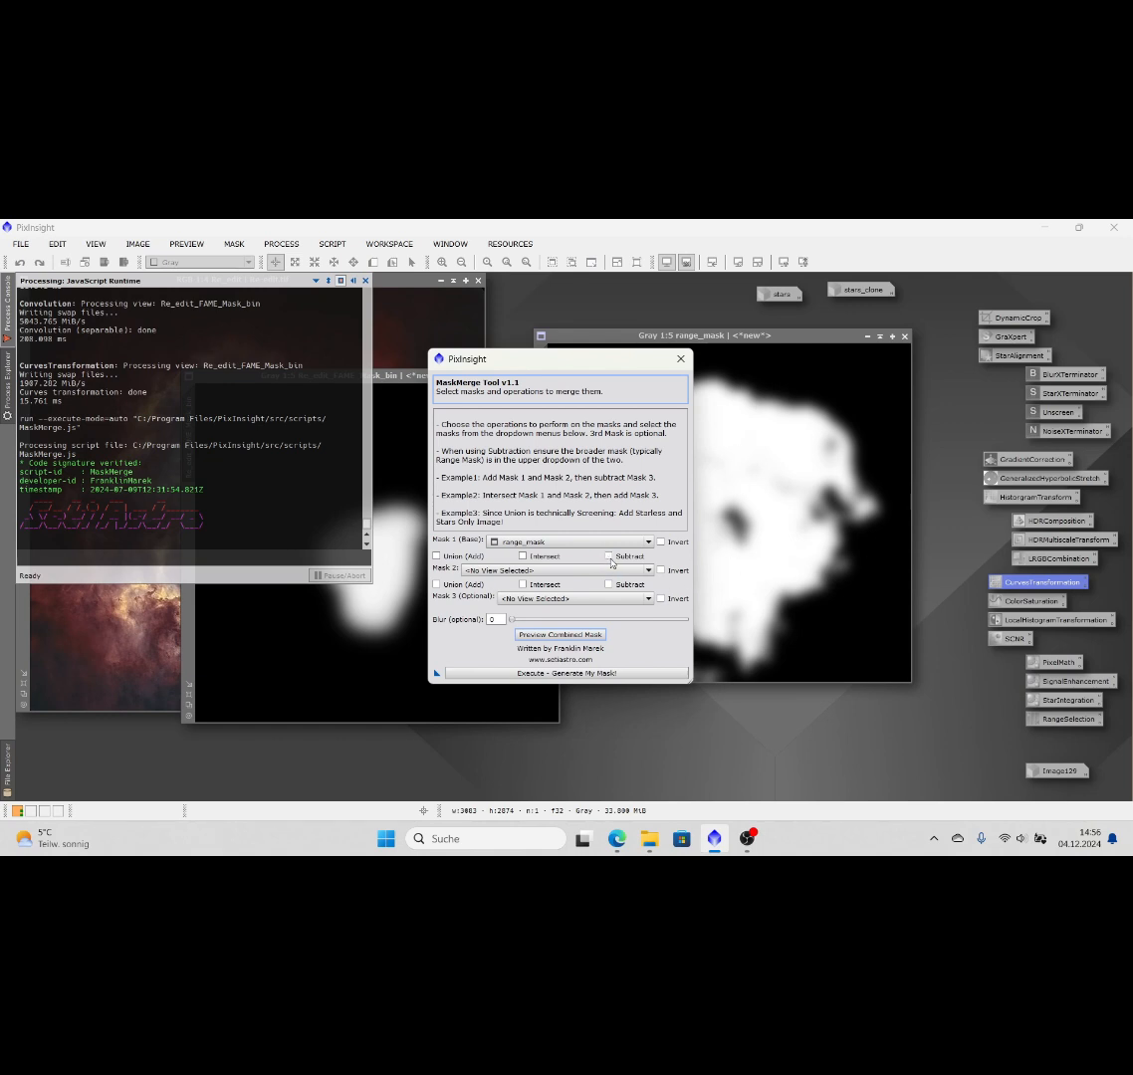
Step: Subtract Re_edit_FAME_Mask_bin from range_mask without blur, previewing the combined mask before generating it
{"action": "left_click", "coordinate": [608, 555]}
{"action": "left_click", "coordinate": [615, 572]}
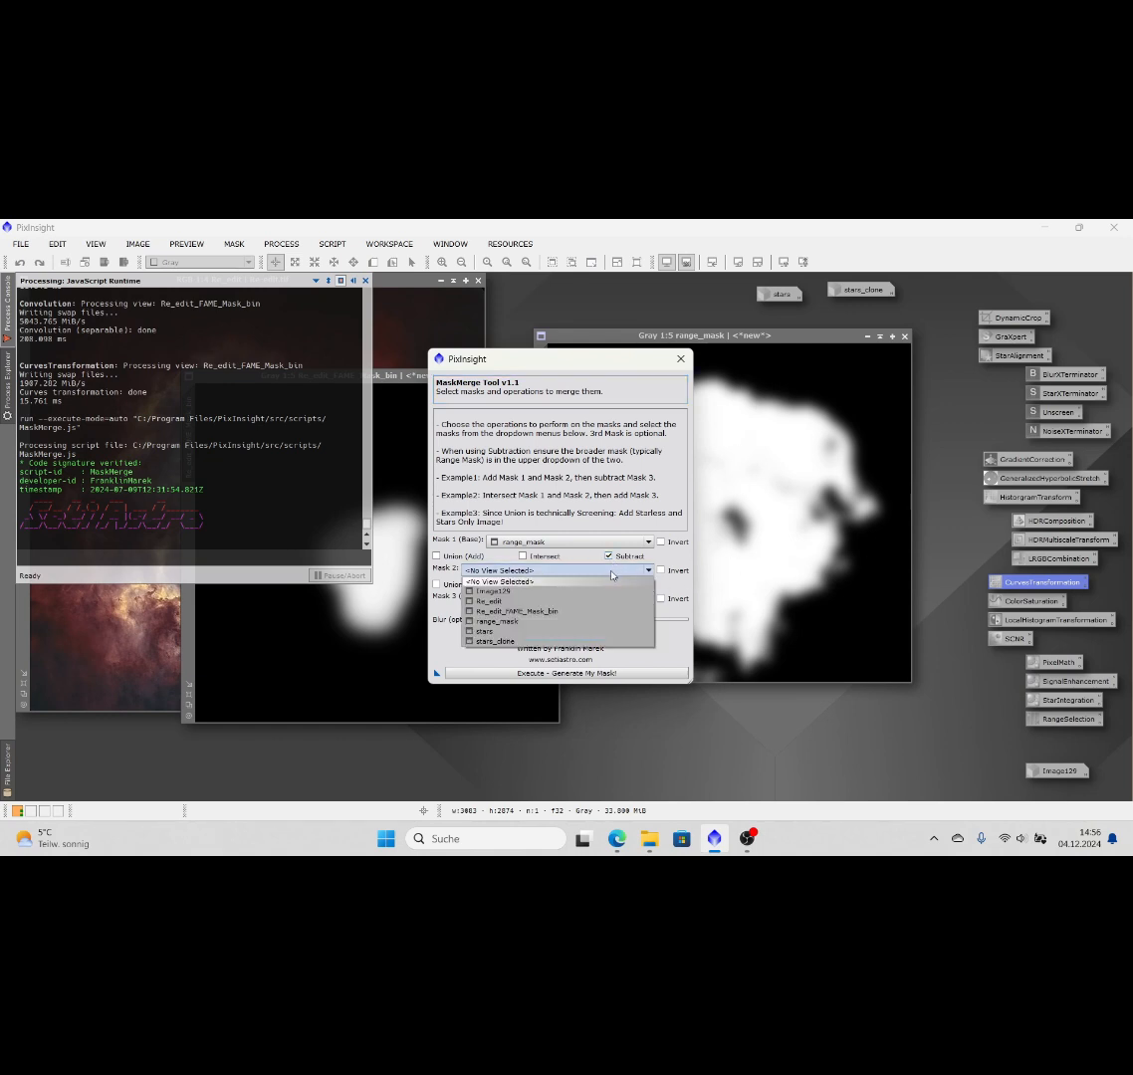
{"action": "left_click", "coordinate": [520, 610]}
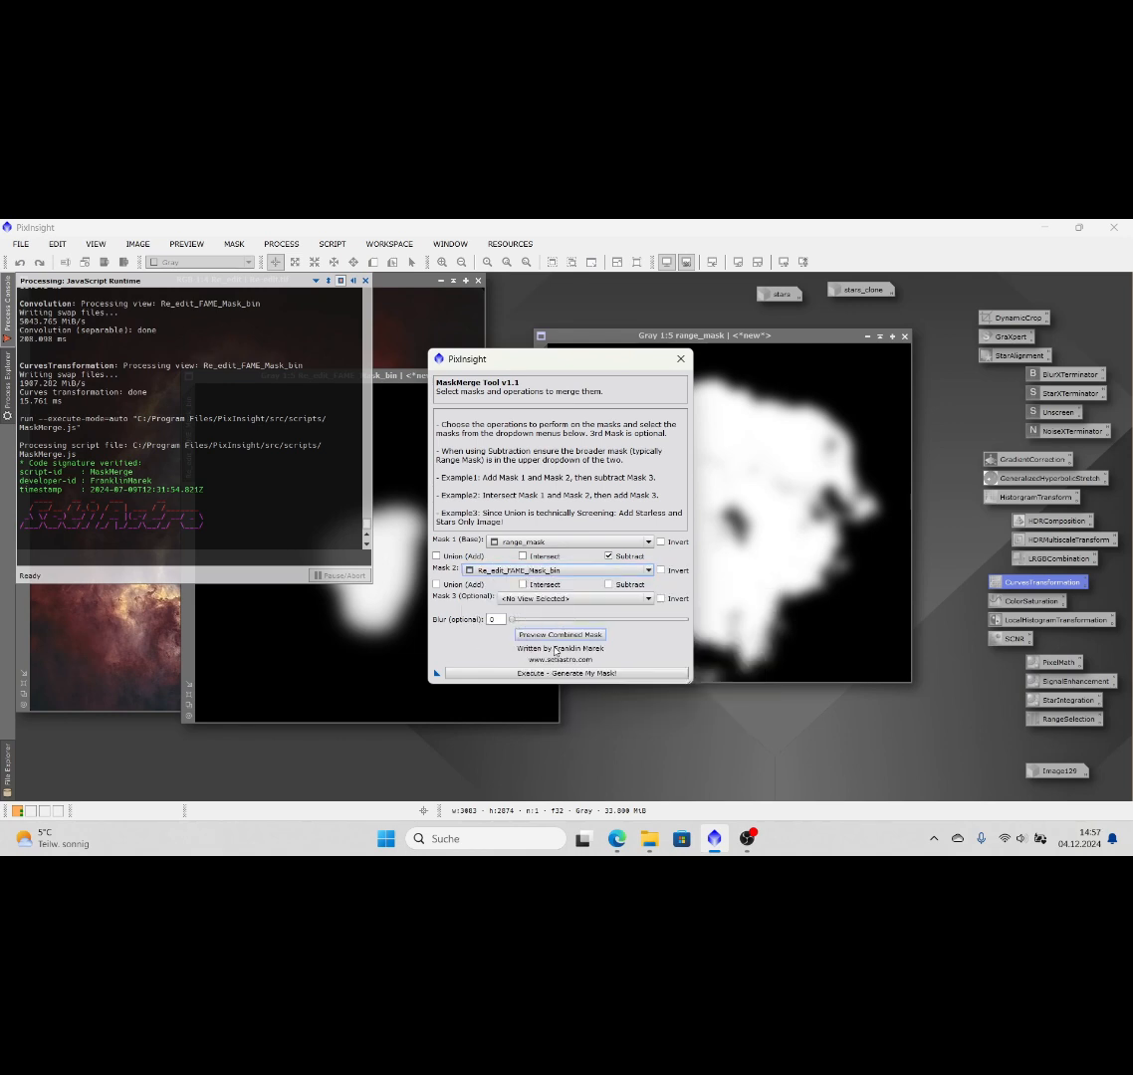
{"action": "left_click", "coordinate": [502, 619]}
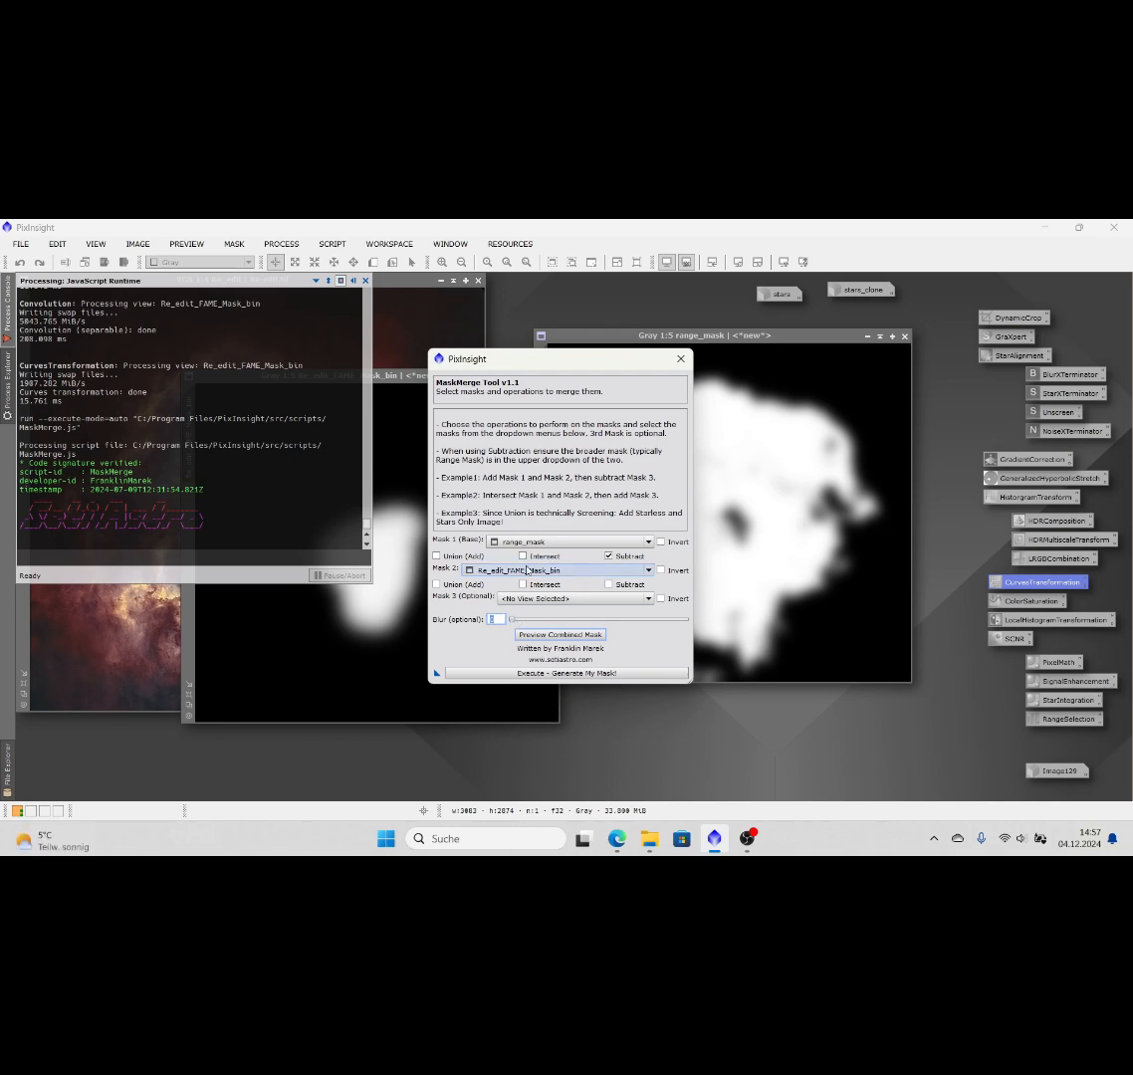
{"action": "left_click", "coordinate": [550, 635]}
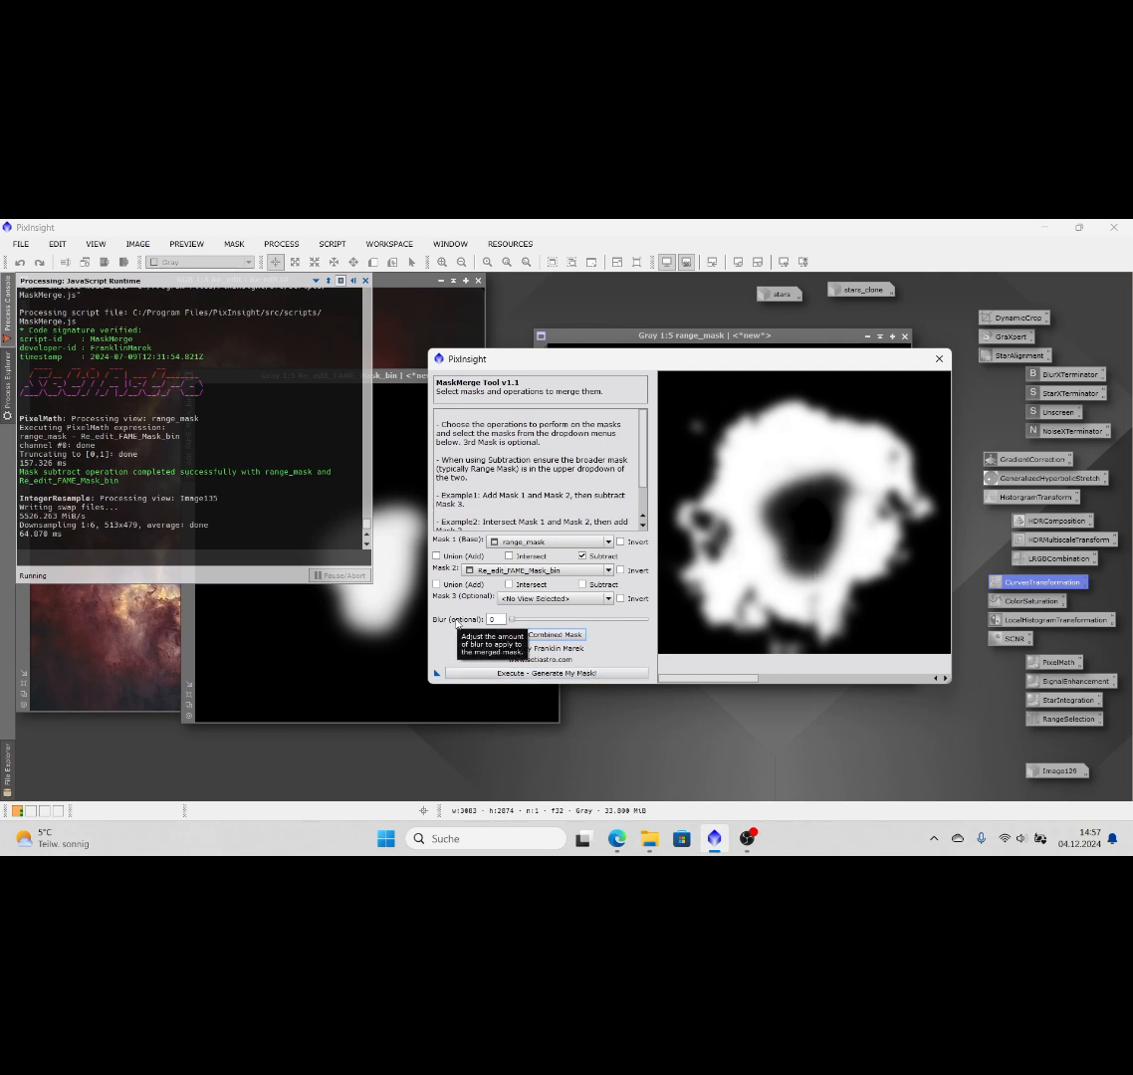
{"action": "left_click", "coordinate": [544, 674]}
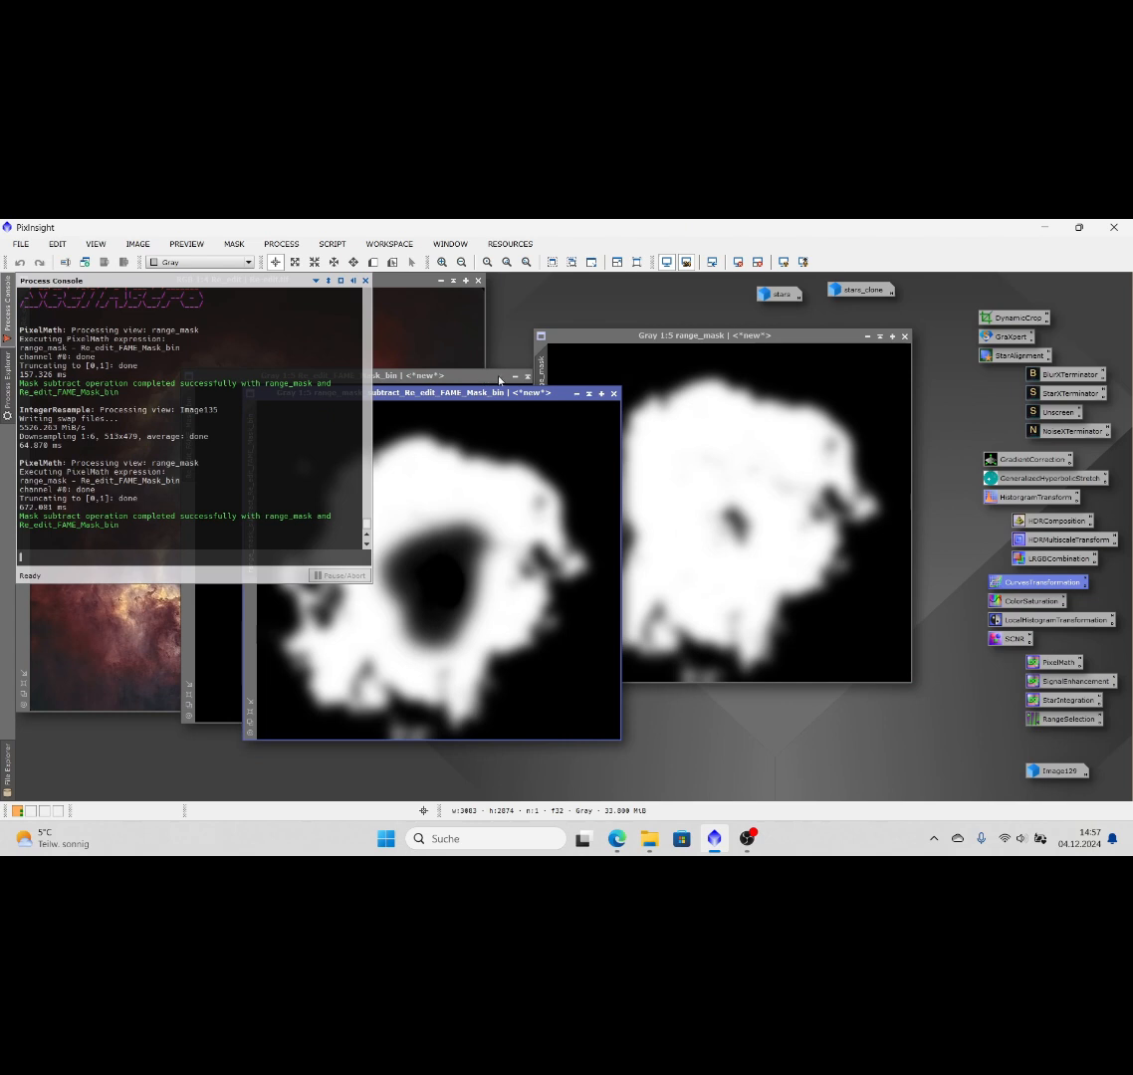
Step: Minimize the FAME mask and the range mask beside the Image129 icon, and place the merged mask next to Re_edit
{"action": "left_click", "coordinate": [514, 376]}
{"action": "left_click_drag", "start_coordinate": [425, 553], "coordinate": [973, 776]}
{"action": "left_click", "coordinate": [868, 338]}
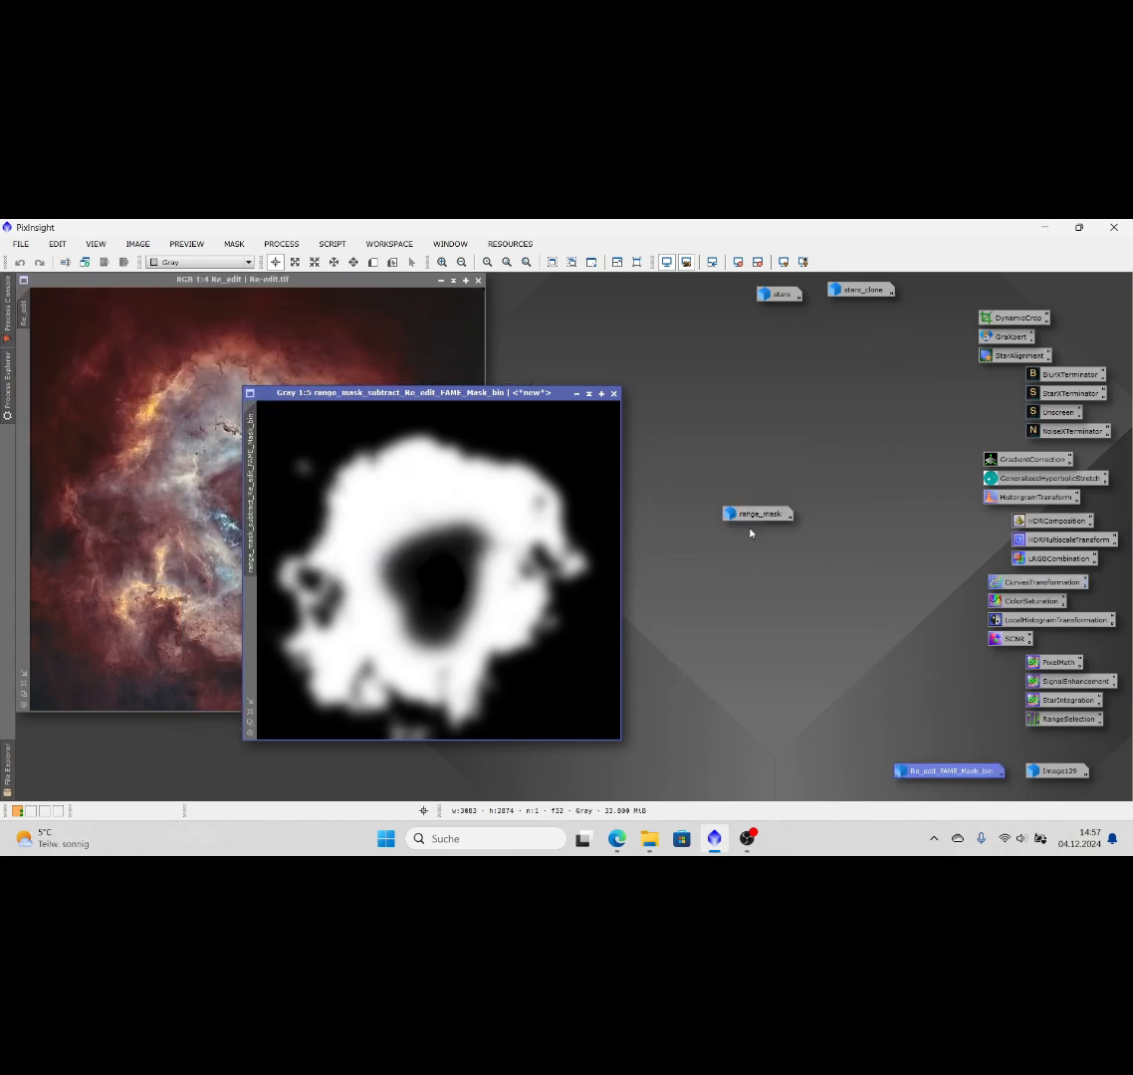
{"action": "left_click_drag", "start_coordinate": [756, 513], "coordinate": [988, 751]}
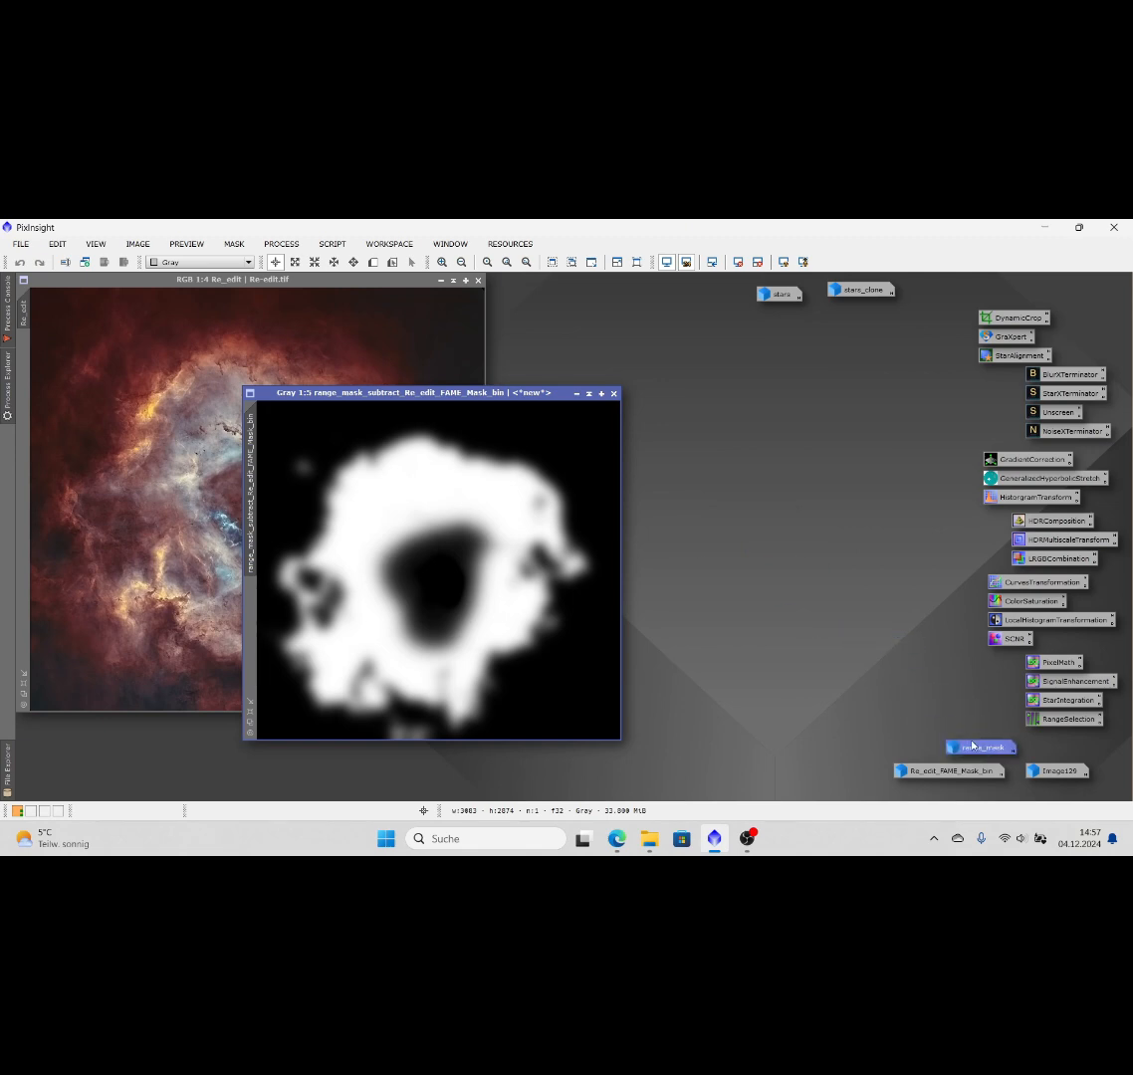
{"action": "left_click_drag", "start_coordinate": [539, 392], "coordinate": [748, 372]}
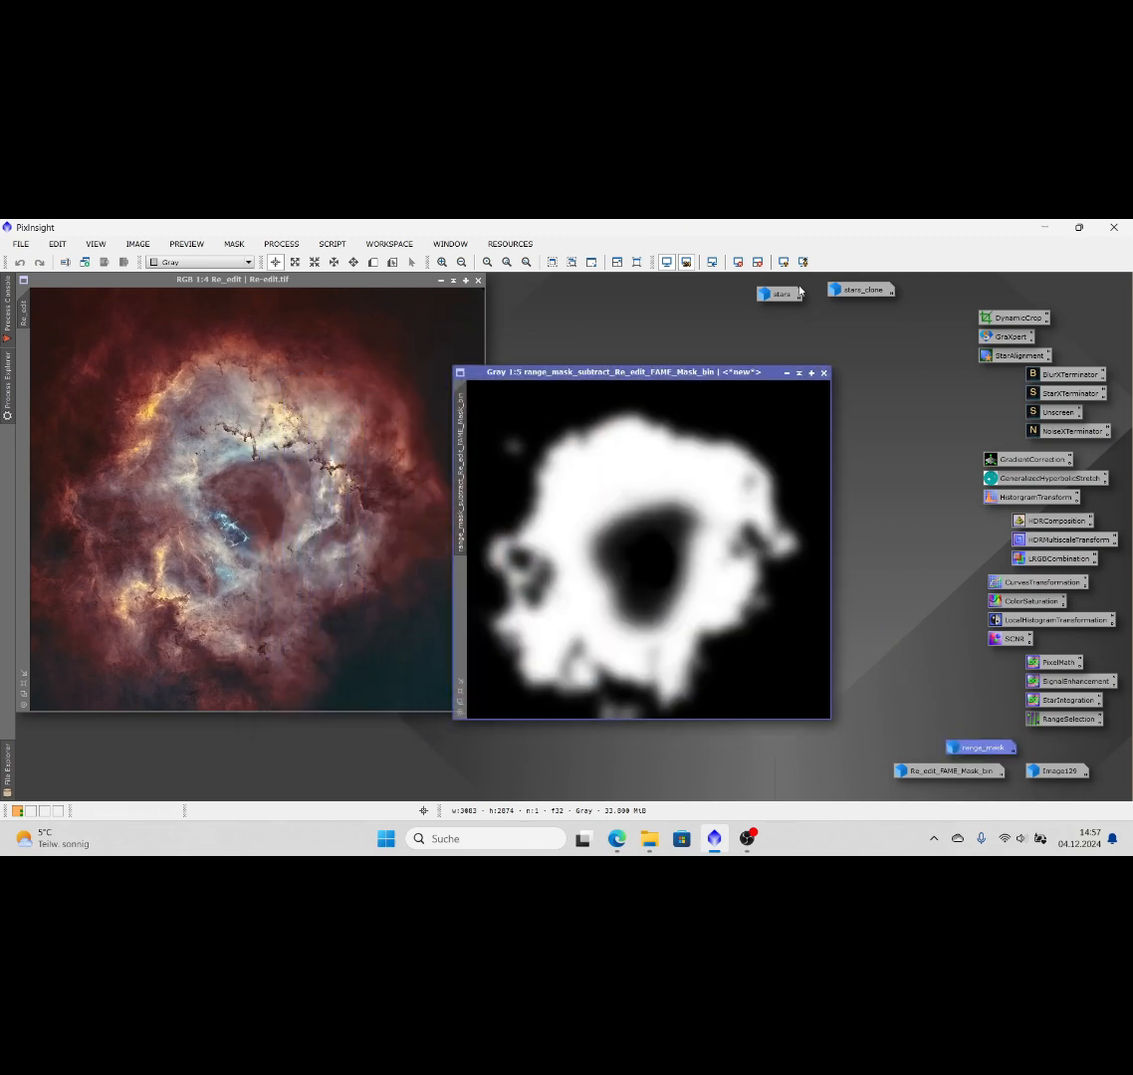
Step: Restore the stars image, bring the merged mask in front of it, and make Re_edit the active image
{"action": "double_click", "coordinate": [796, 293]}
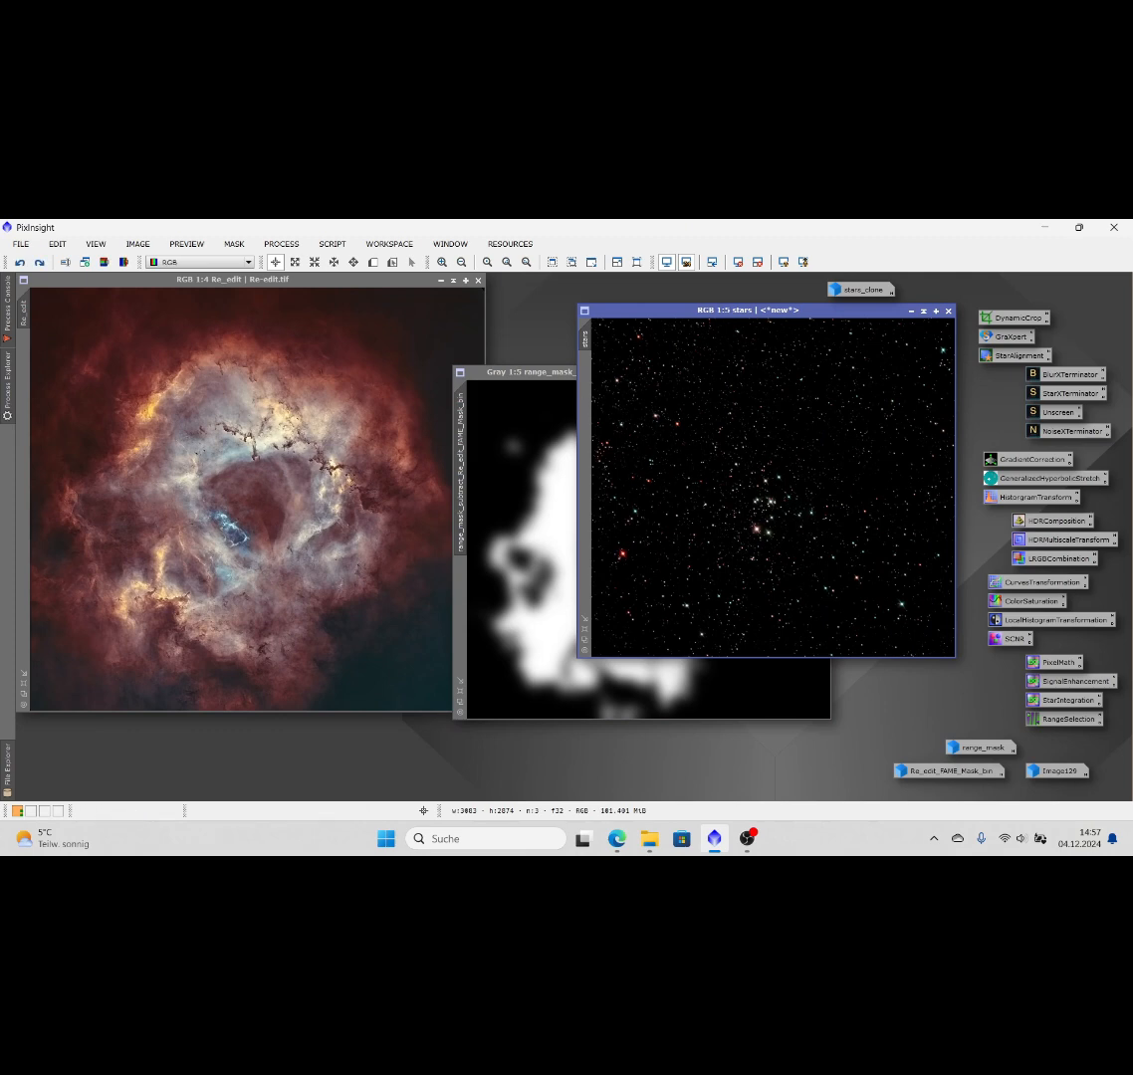
{"action": "left_click", "coordinate": [268, 280]}
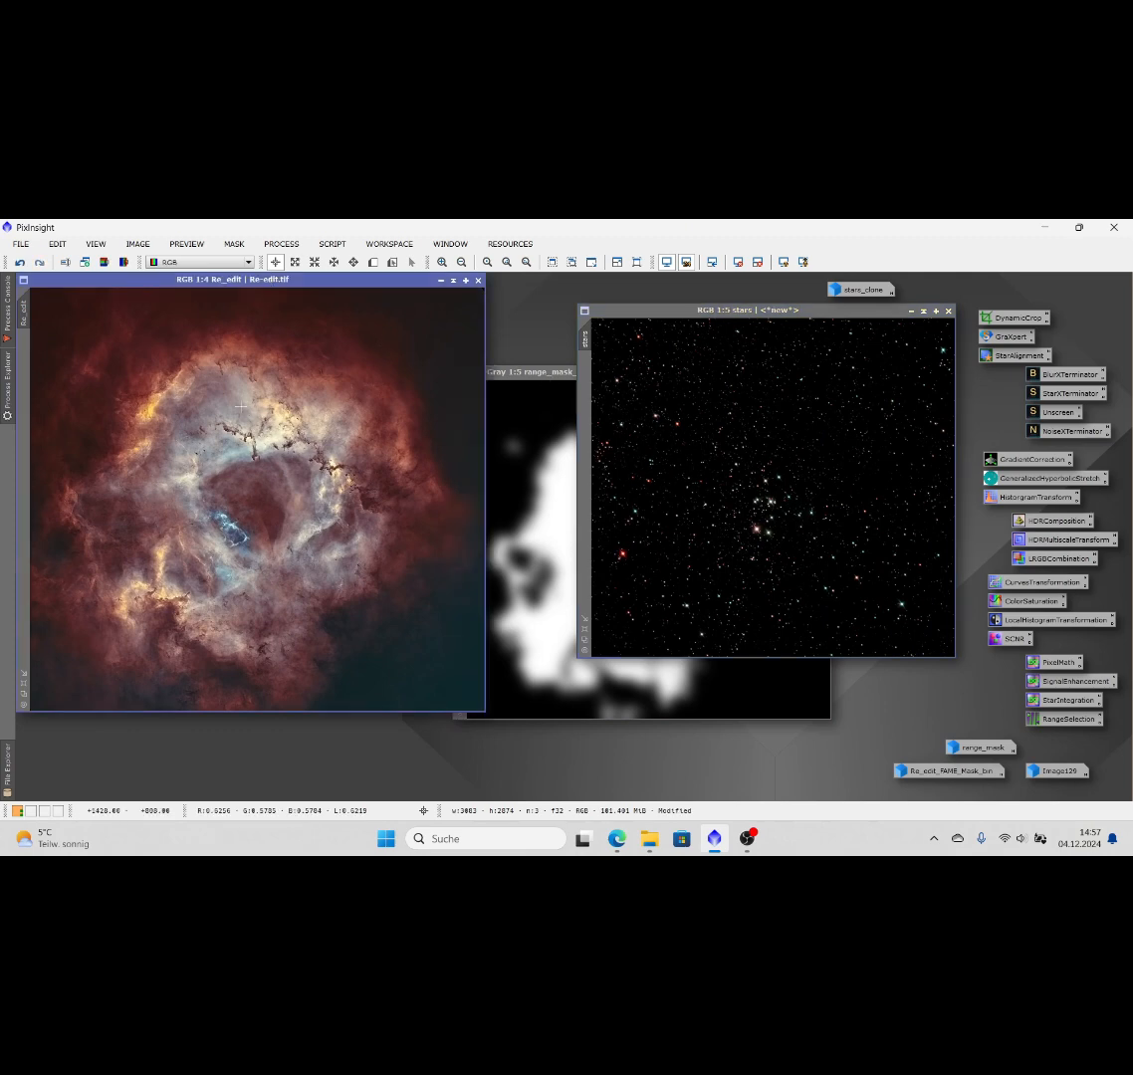
{"action": "left_click", "coordinate": [527, 375]}
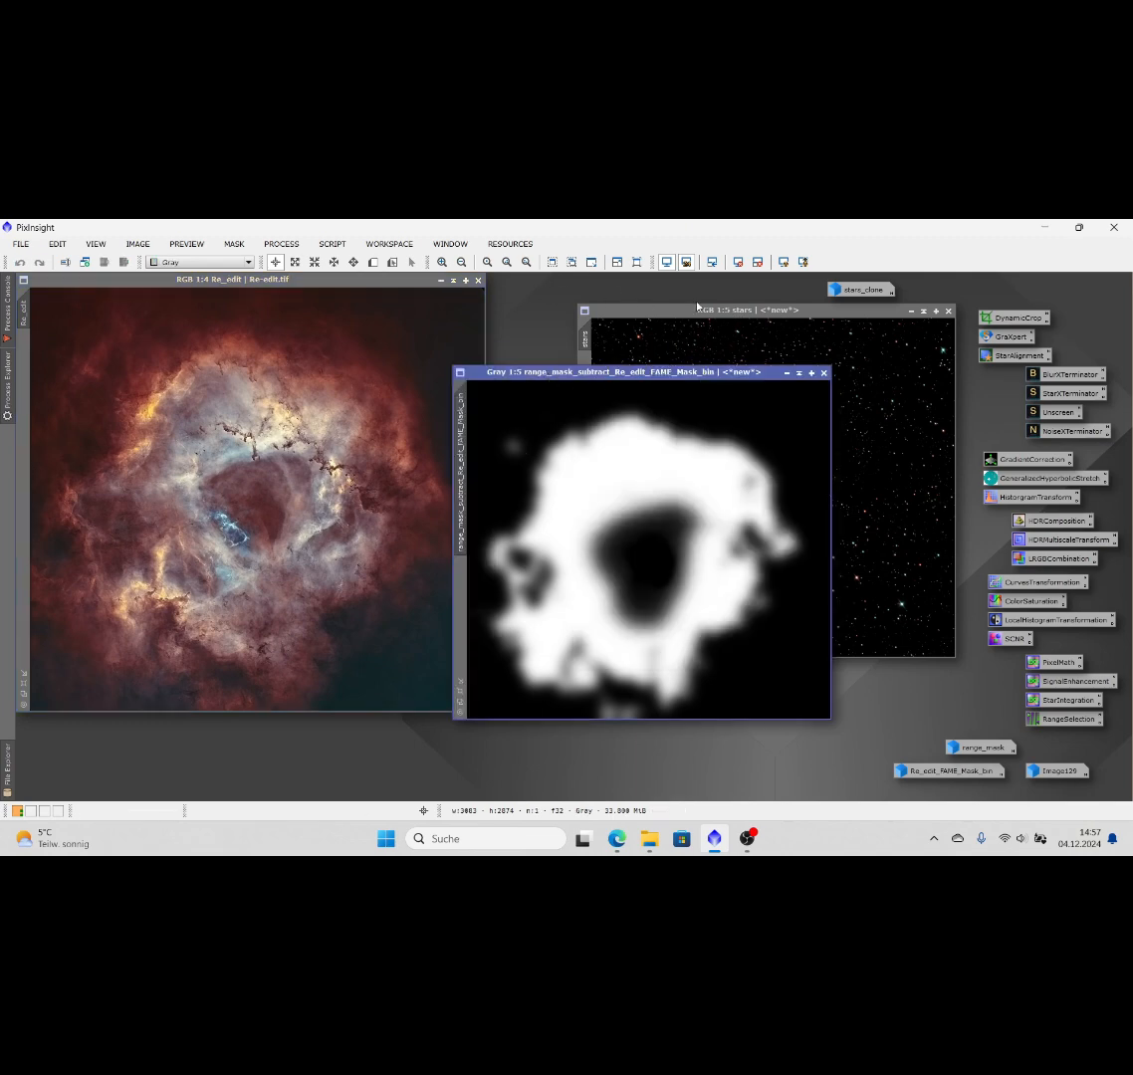
{"action": "left_click", "coordinate": [438, 294]}
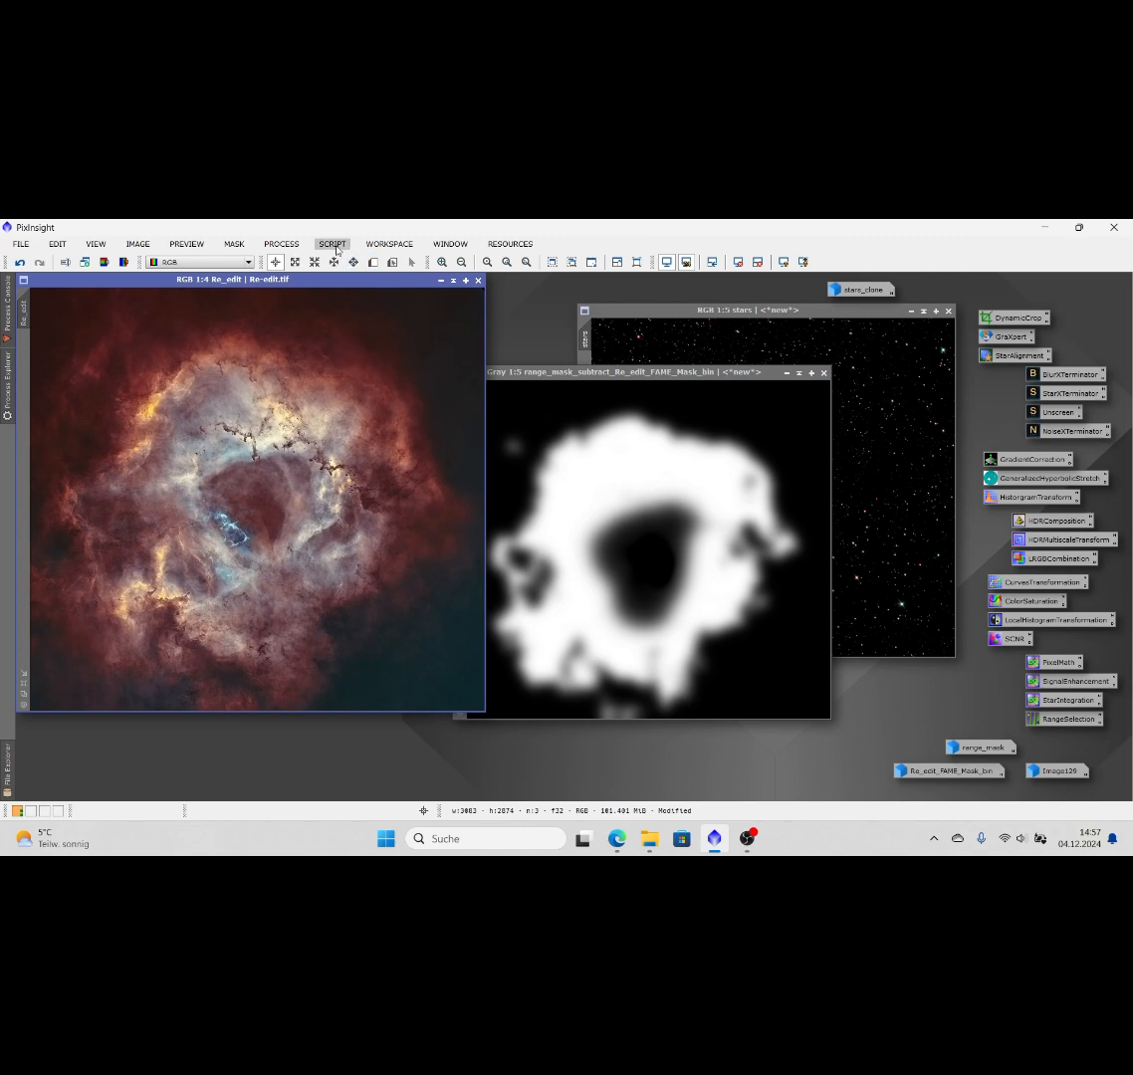
Step: Launch the Toolbox CombineImages script with Re_edit as Image #1 and select stars as Image #2
{"action": "left_click", "coordinate": [335, 246]}
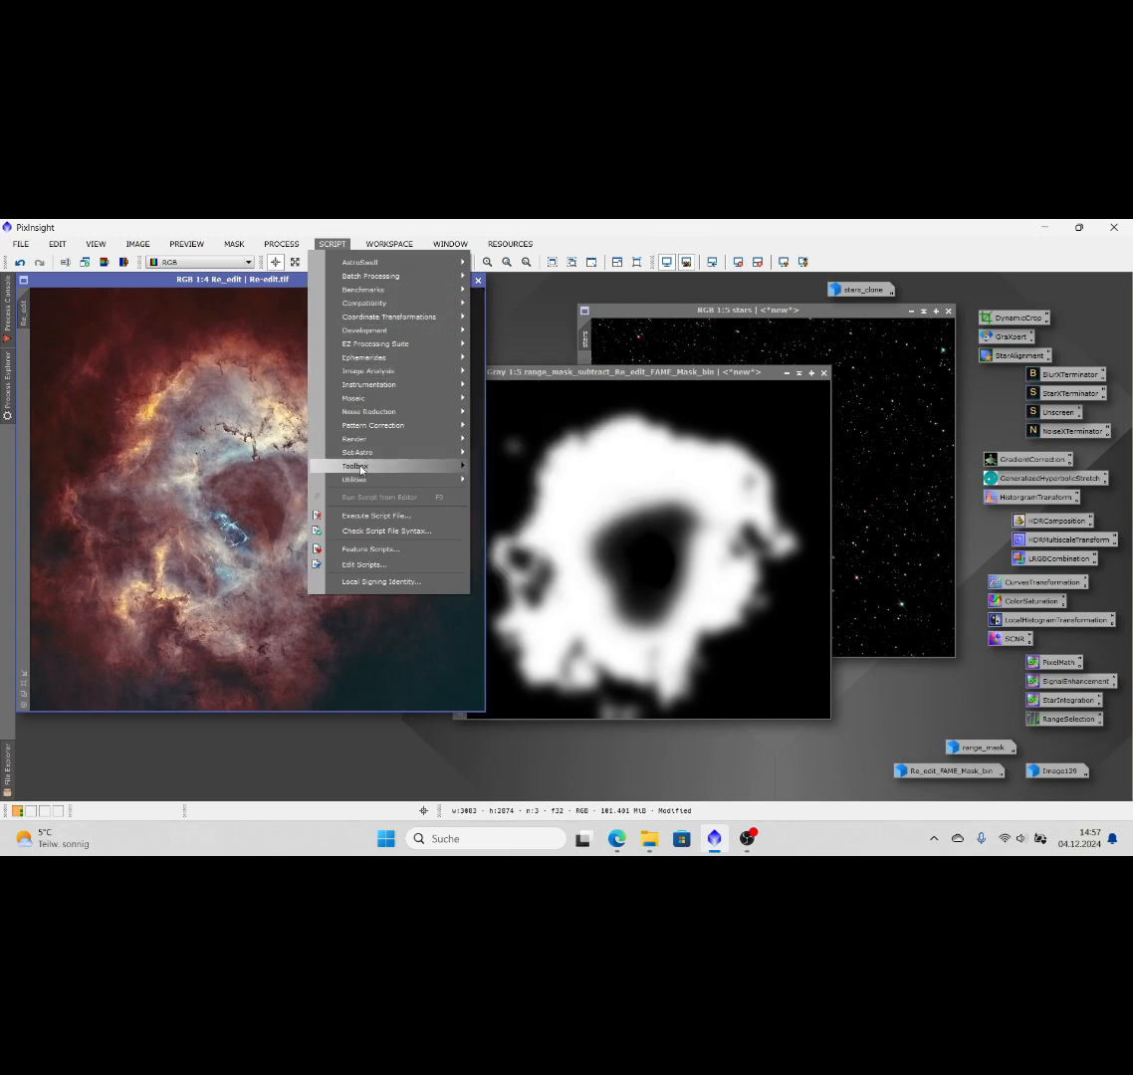
{"action": "mouse_move", "coordinate": [361, 469]}
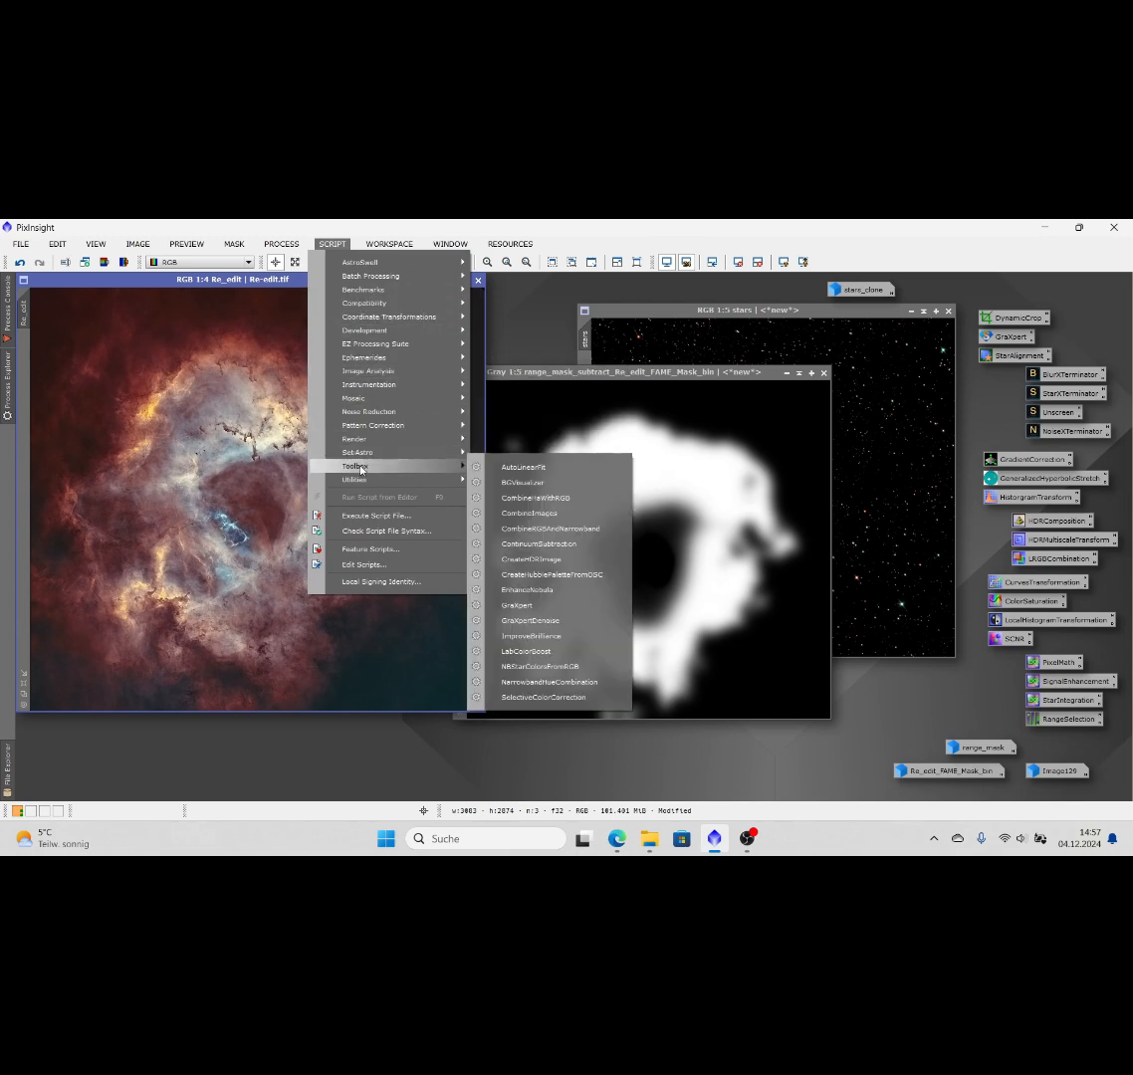
{"action": "left_click", "coordinate": [552, 514]}
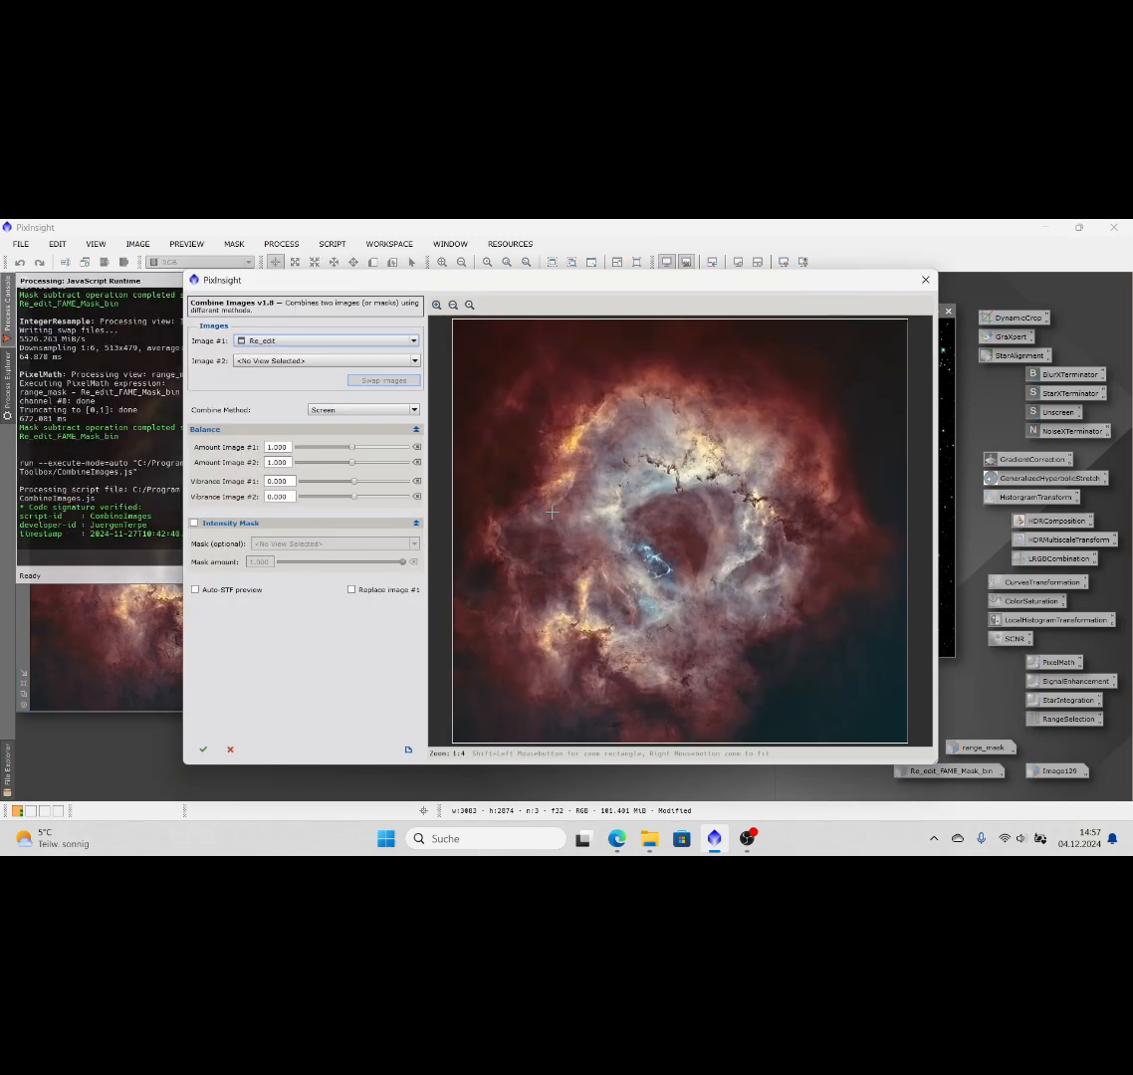
{"action": "left_click", "coordinate": [307, 362]}
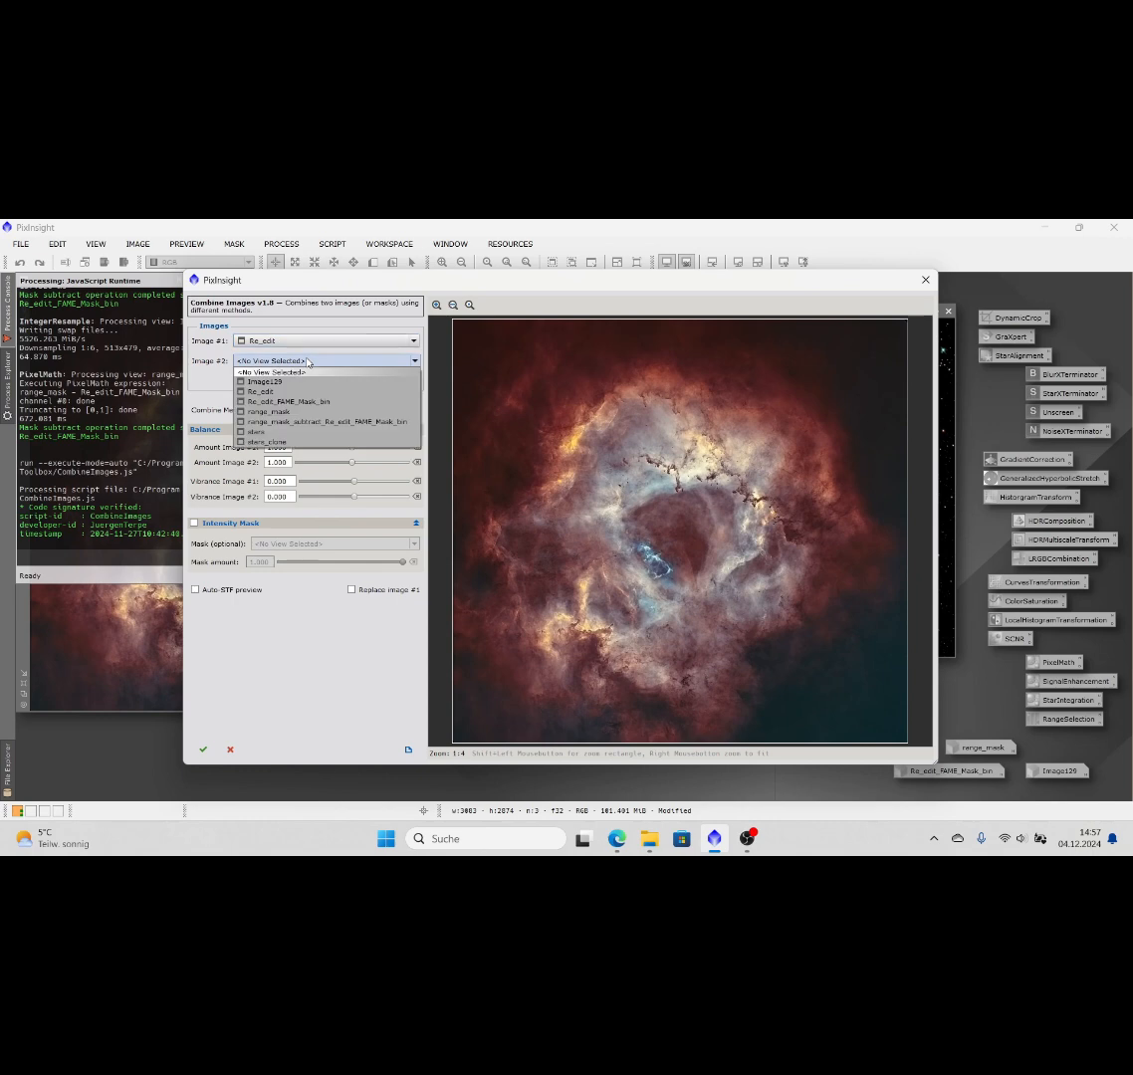
{"action": "left_click", "coordinate": [293, 432]}
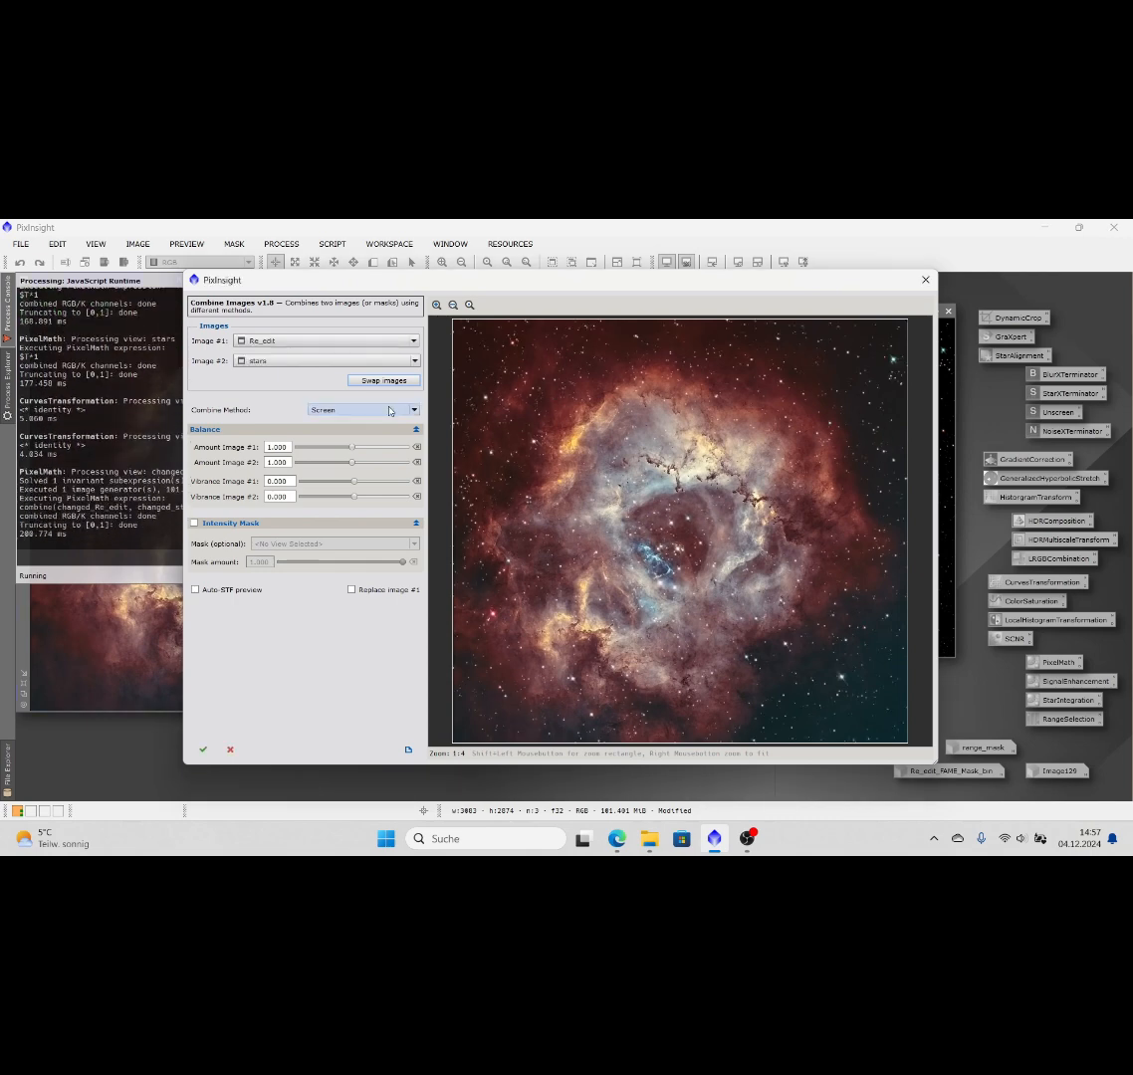
Step: Try the merged range-minus-FAME mask as the intensity mask for the star combination, and close CombineImages without applying it
{"action": "left_click", "coordinate": [194, 523]}
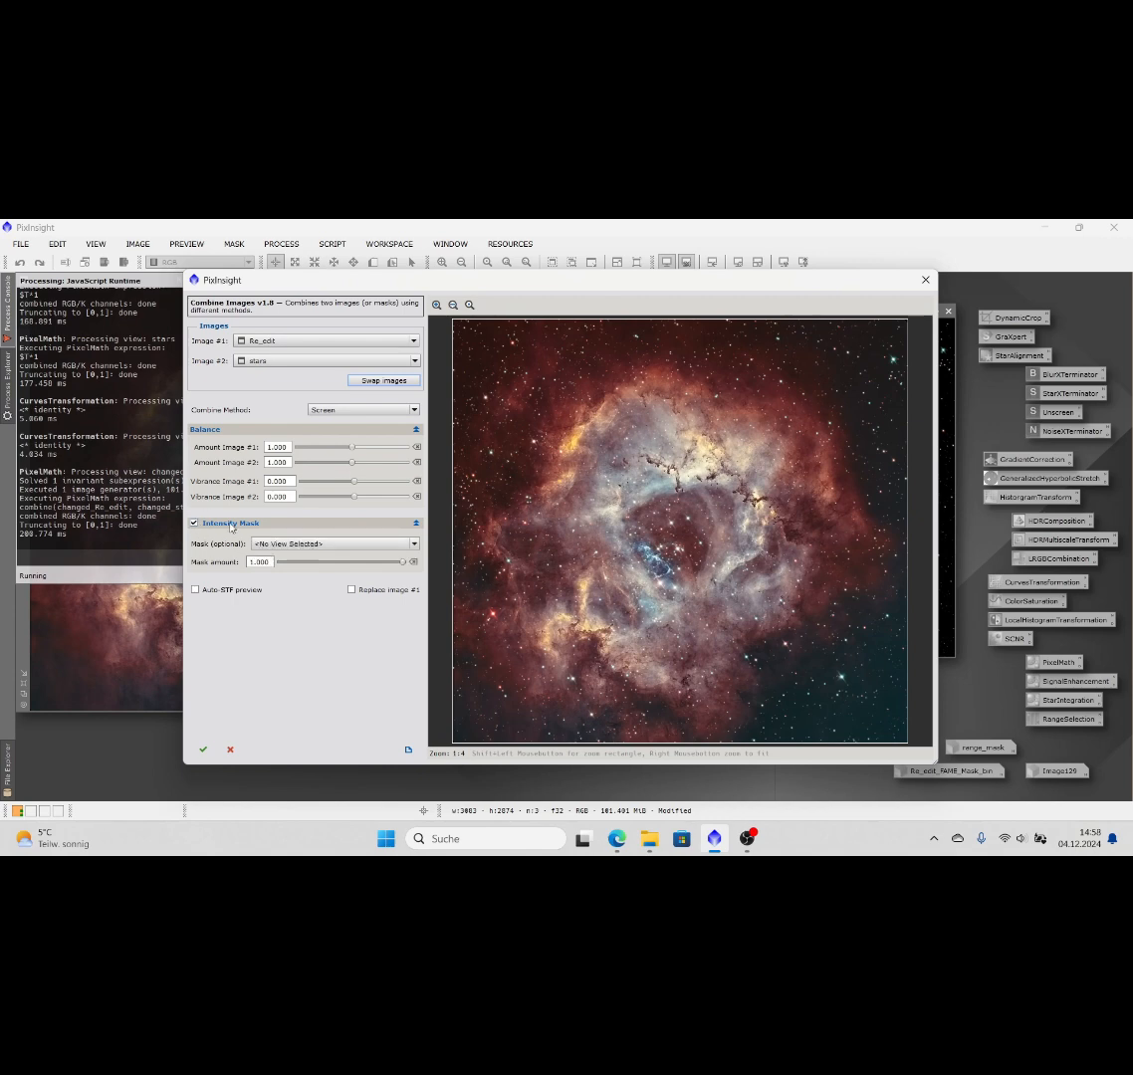
{"action": "left_click", "coordinate": [341, 545]}
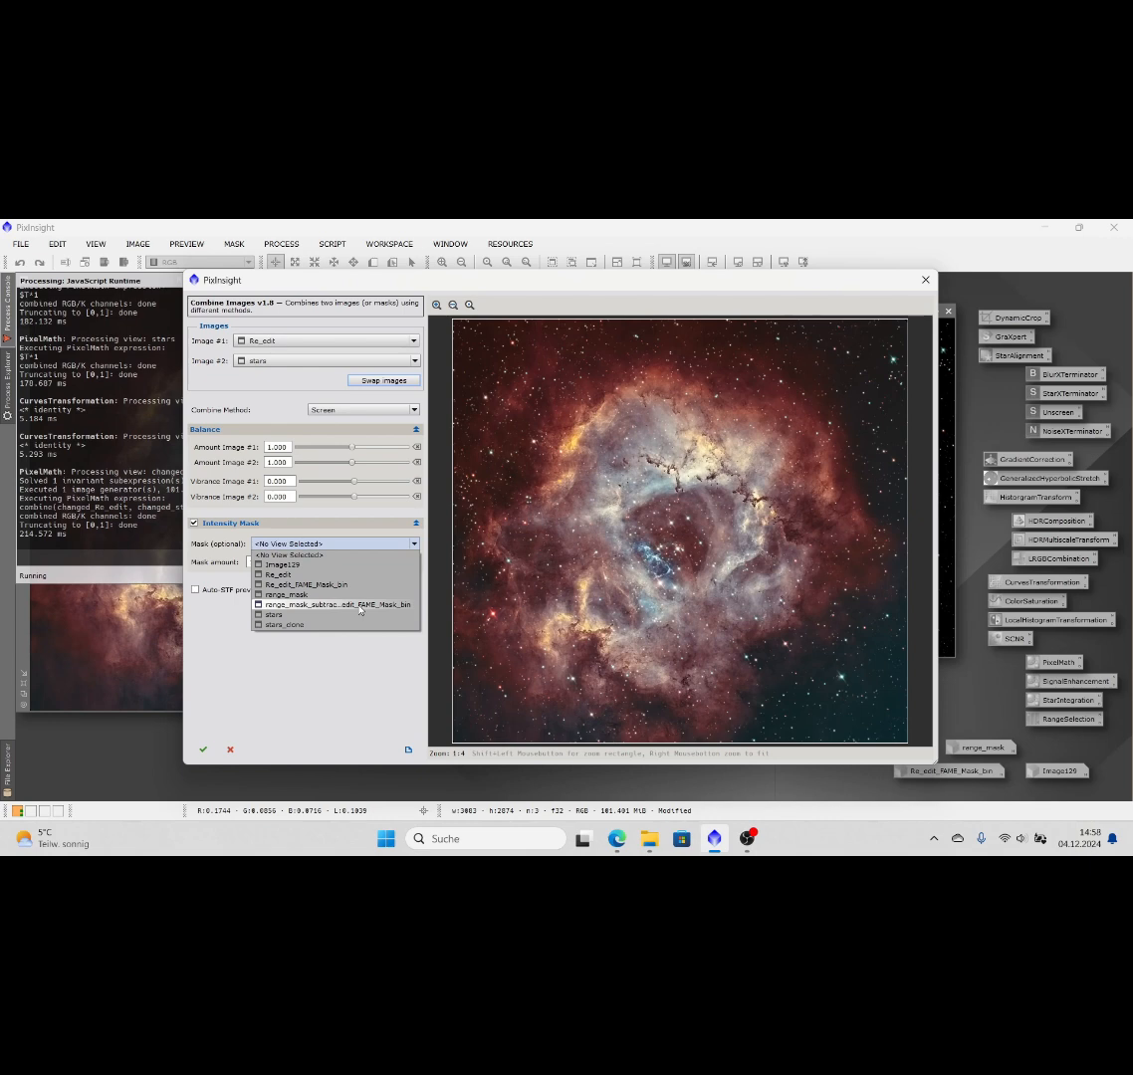
{"action": "left_click", "coordinate": [360, 605]}
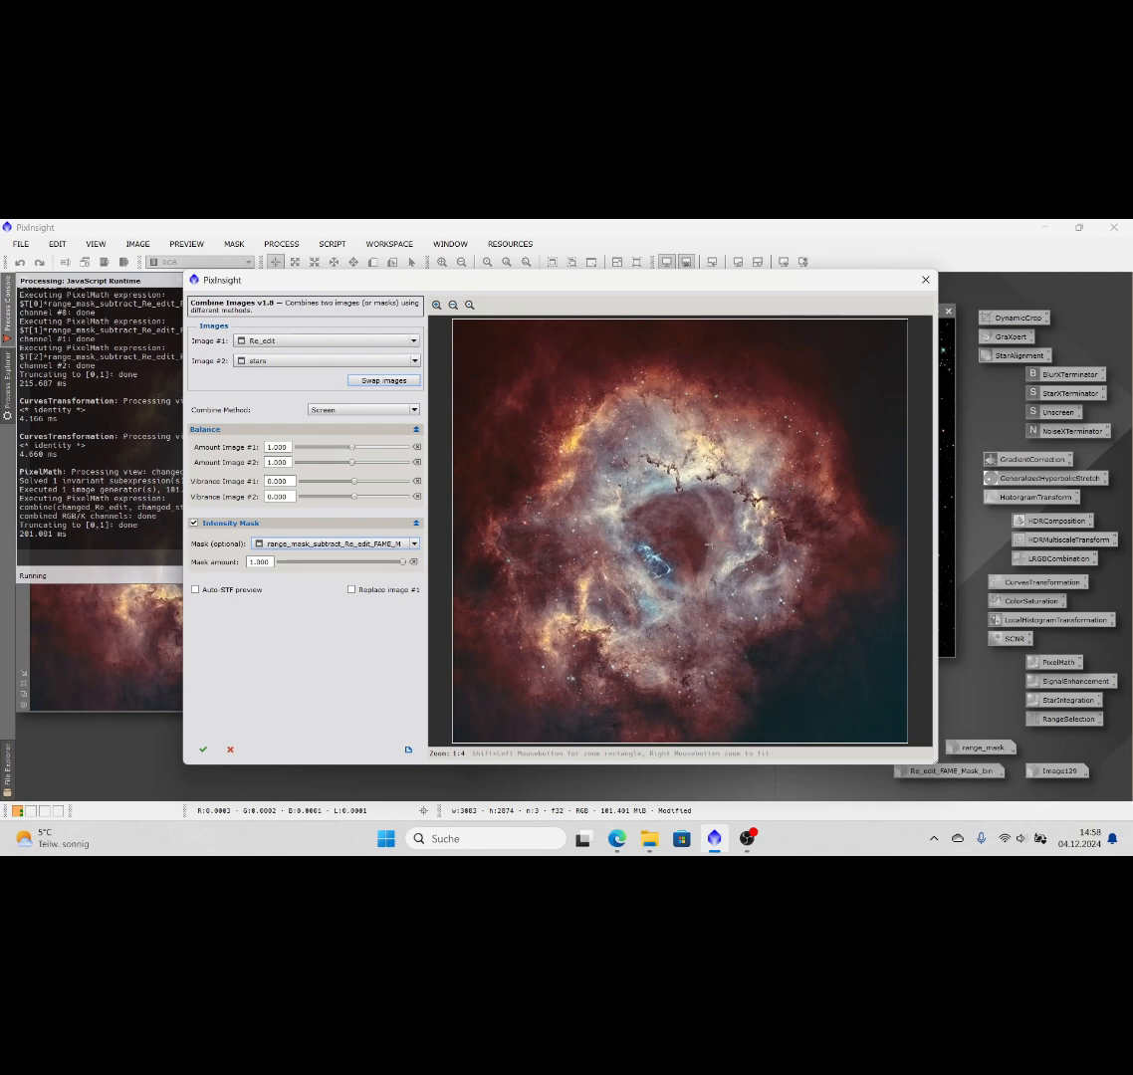
{"action": "left_click", "coordinate": [927, 282]}
Step: Invert the merged range-minus-FAME mask and make Re_edit the active image again
{"action": "left_click", "coordinate": [514, 526]}
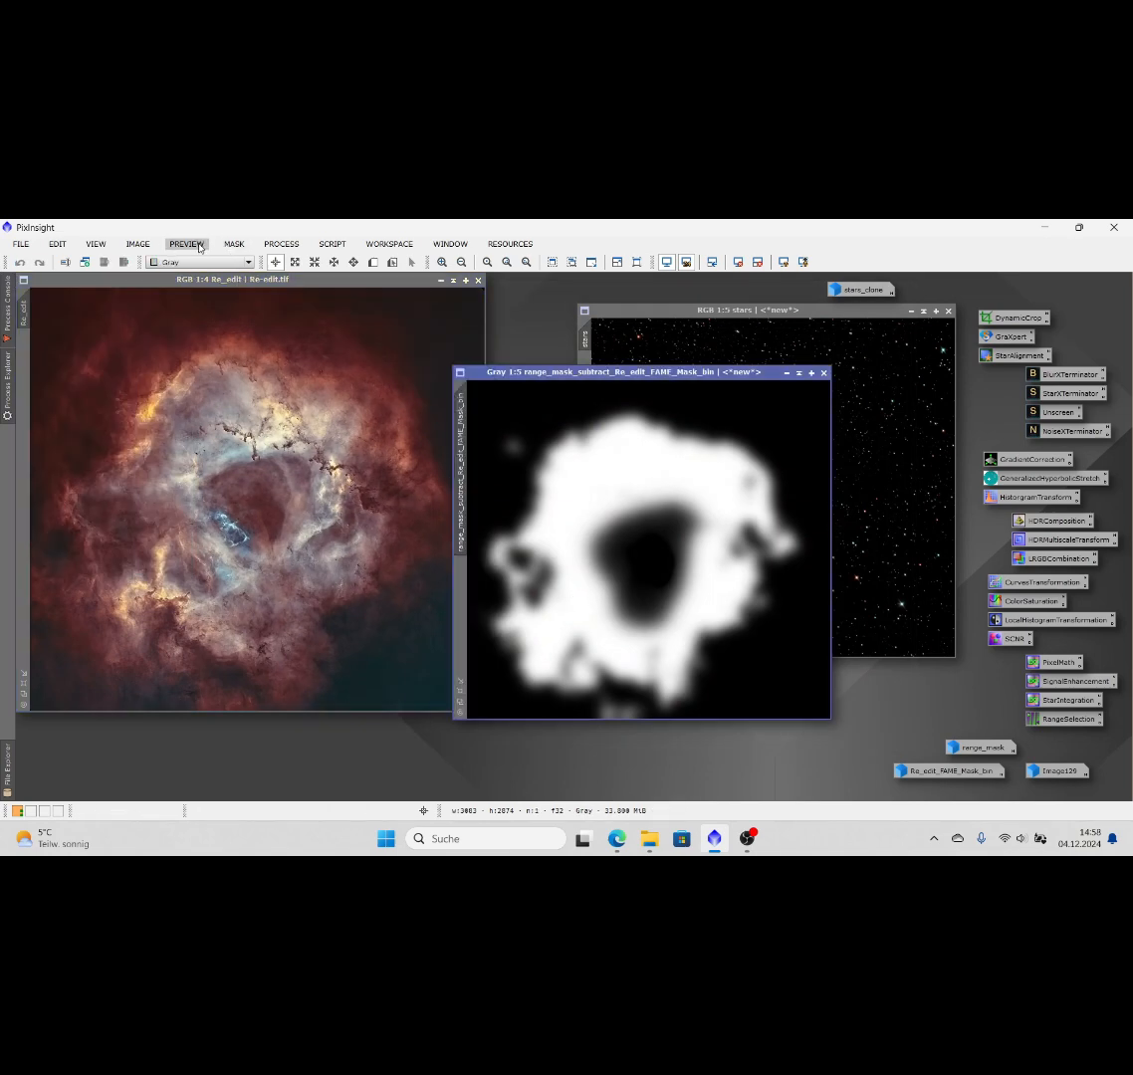
{"action": "left_click", "coordinate": [137, 244]}
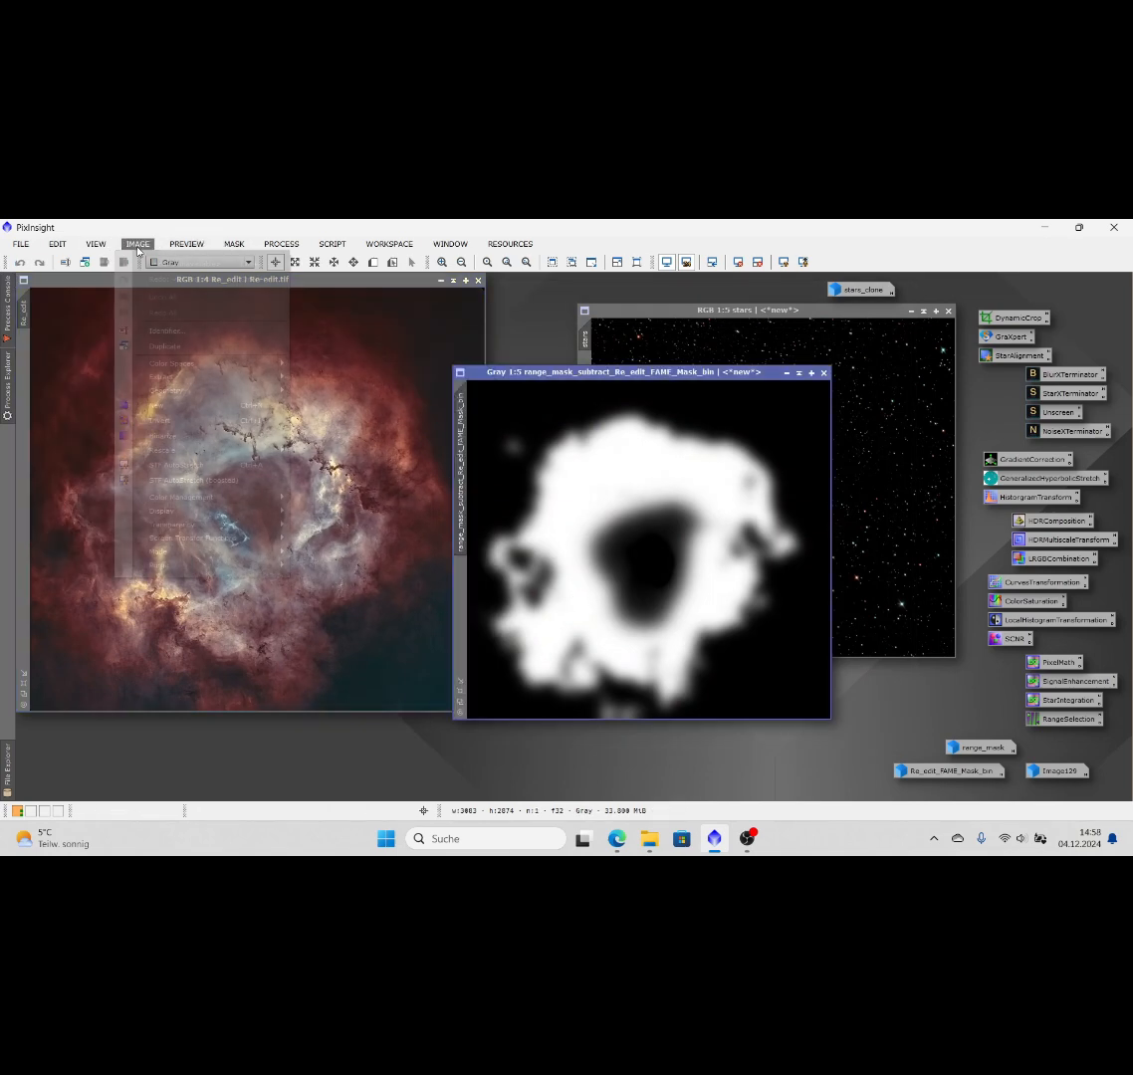
{"action": "left_click", "coordinate": [186, 428]}
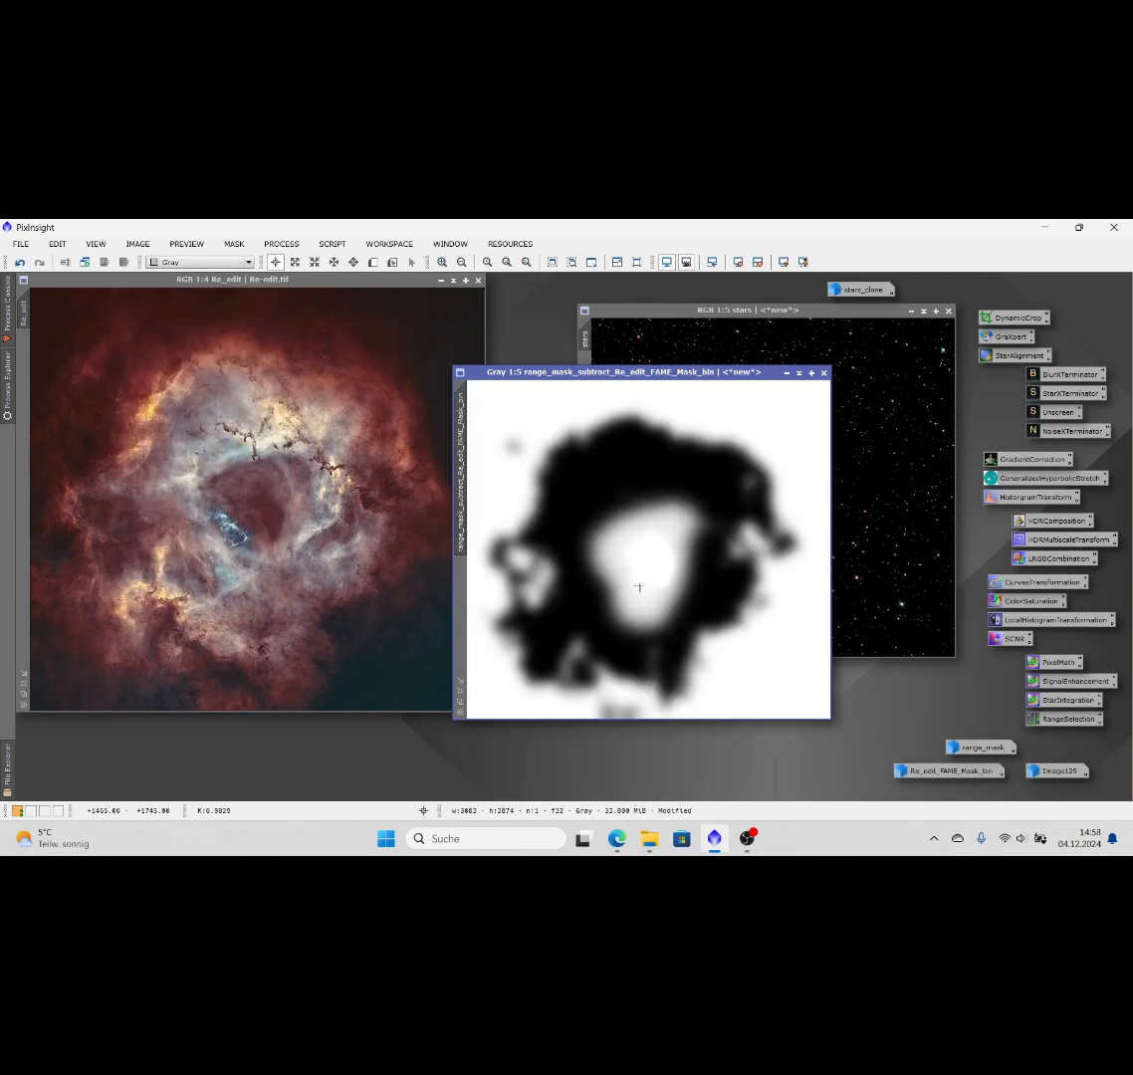
{"action": "left_click", "coordinate": [399, 277]}
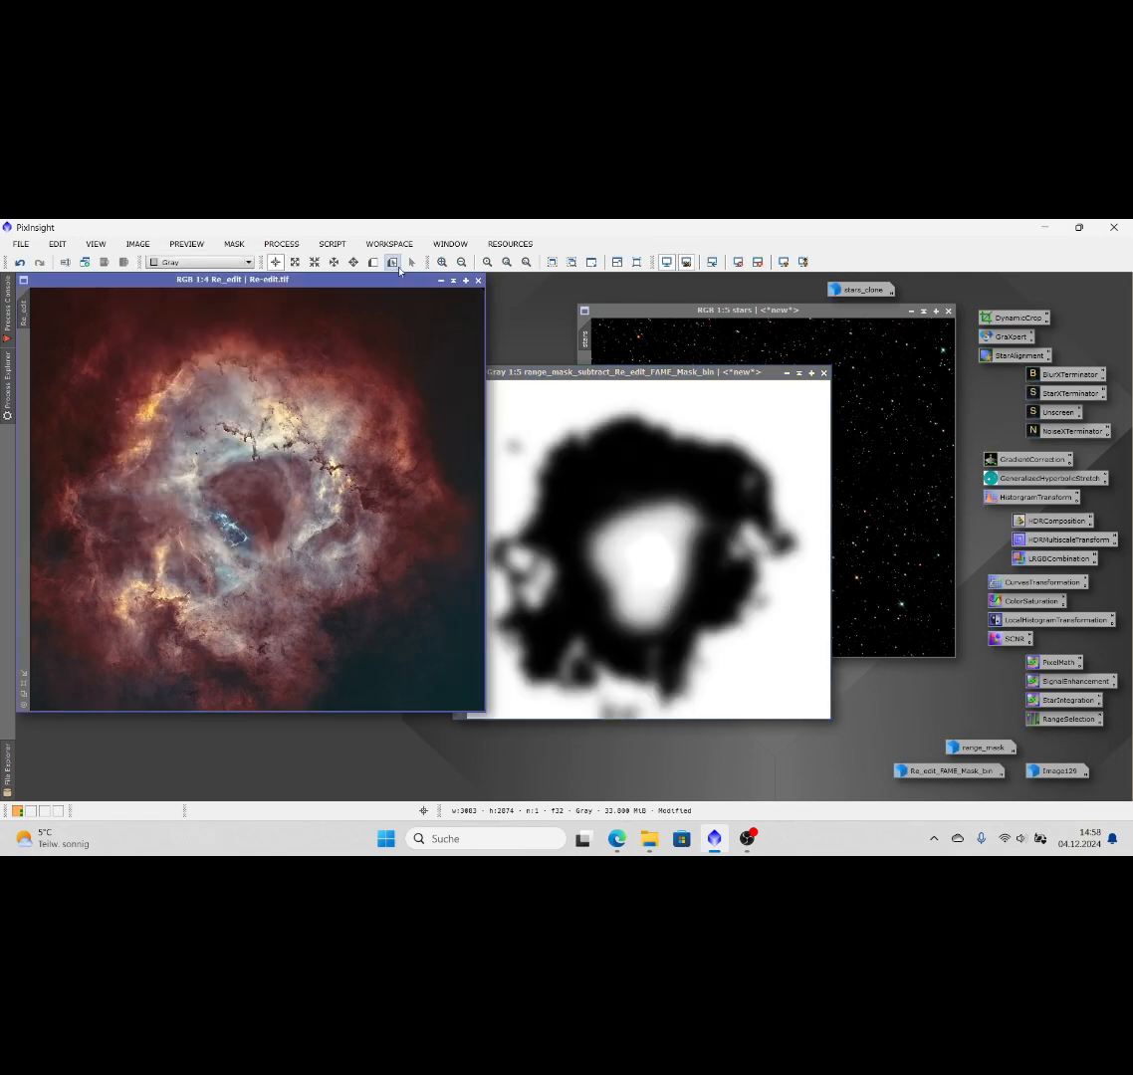
Step: Reopen the Toolbox CombineImages script on Re_edit and choose stars as Image #2
{"action": "left_click", "coordinate": [332, 244]}
{"action": "mouse_move", "coordinate": [379, 461]}
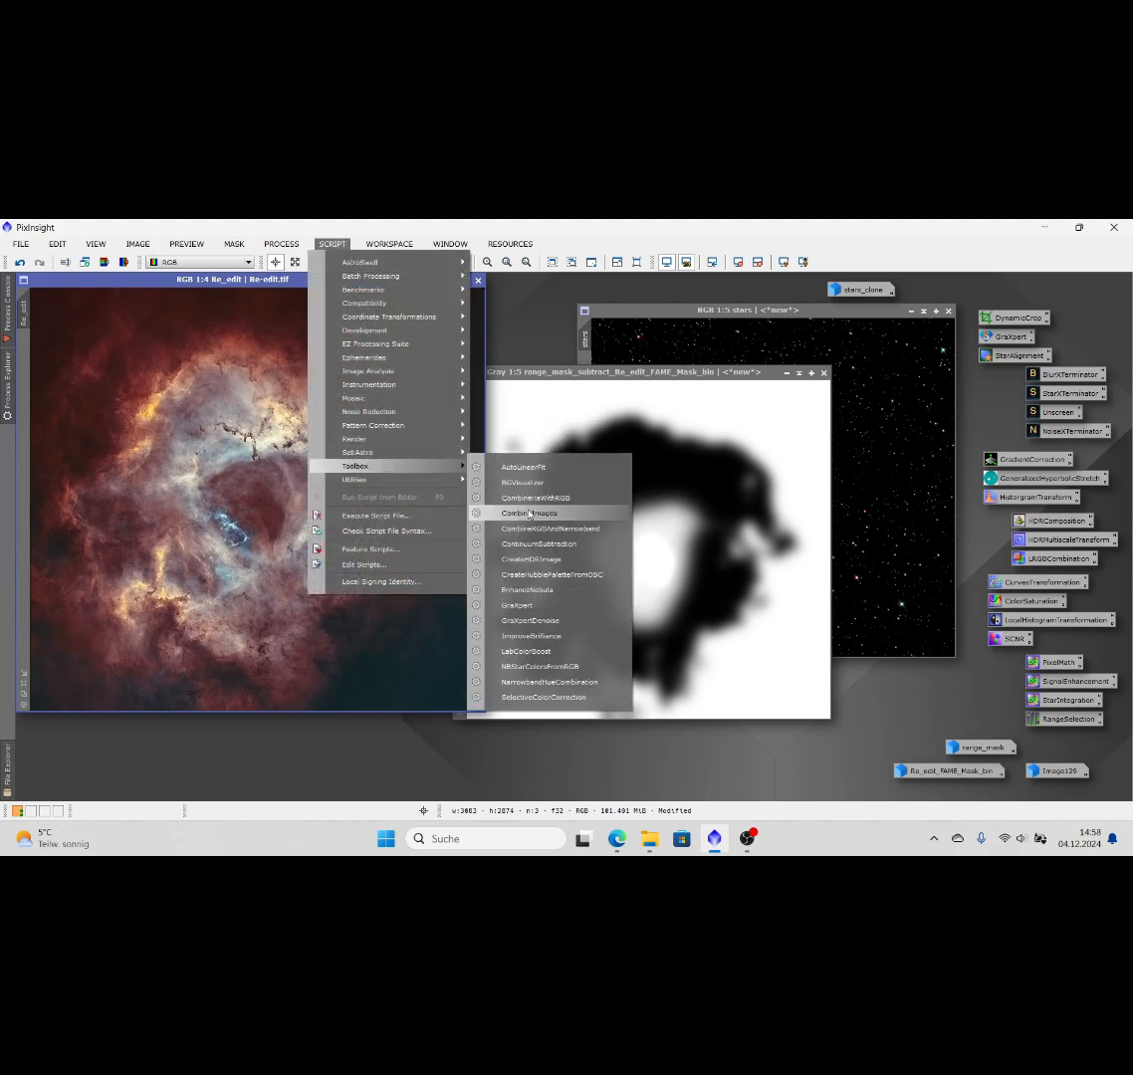
{"action": "left_click", "coordinate": [528, 514]}
{"action": "left_click", "coordinate": [363, 363]}
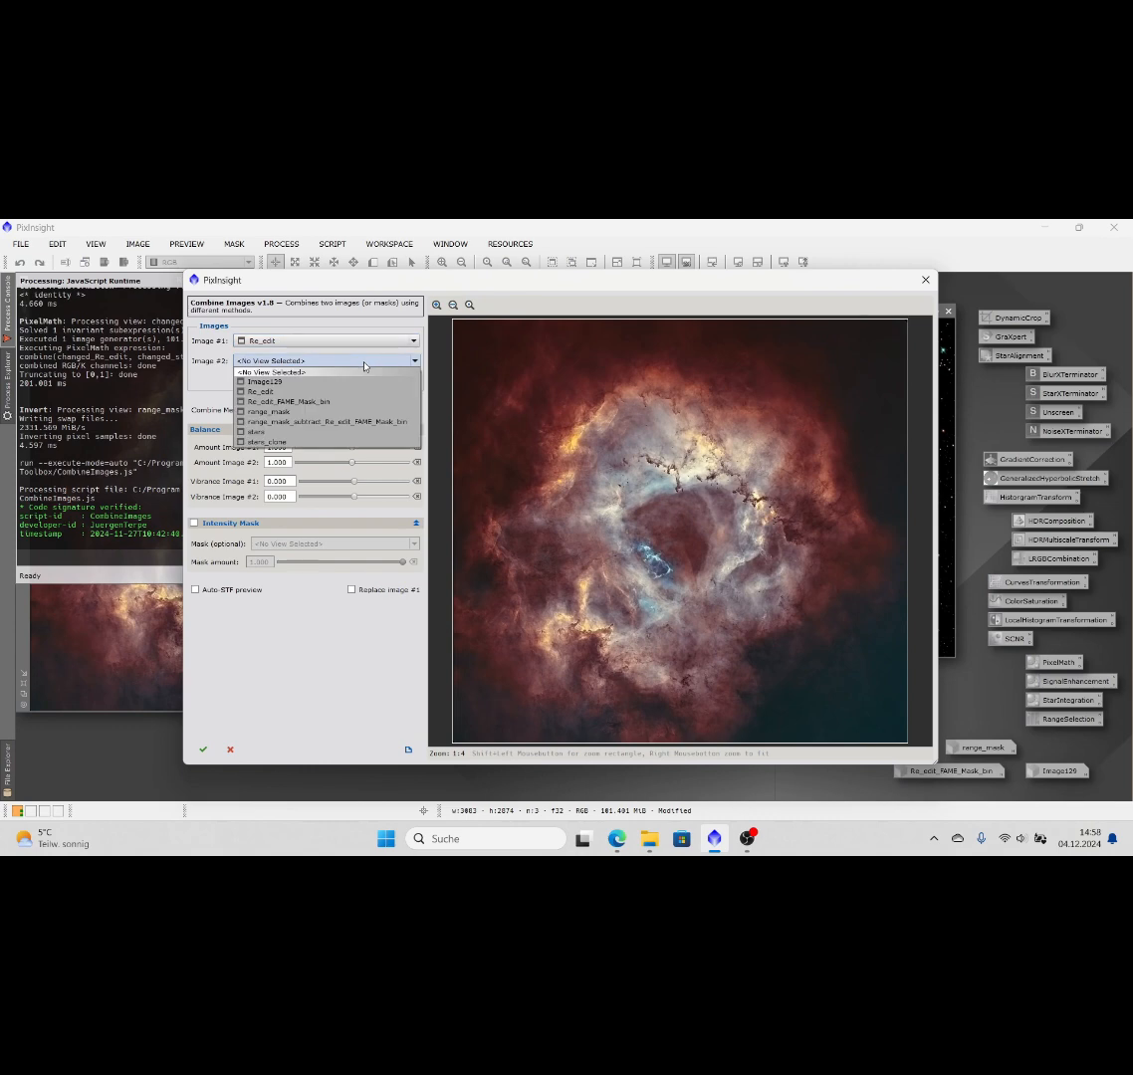
{"action": "left_click", "coordinate": [295, 431]}
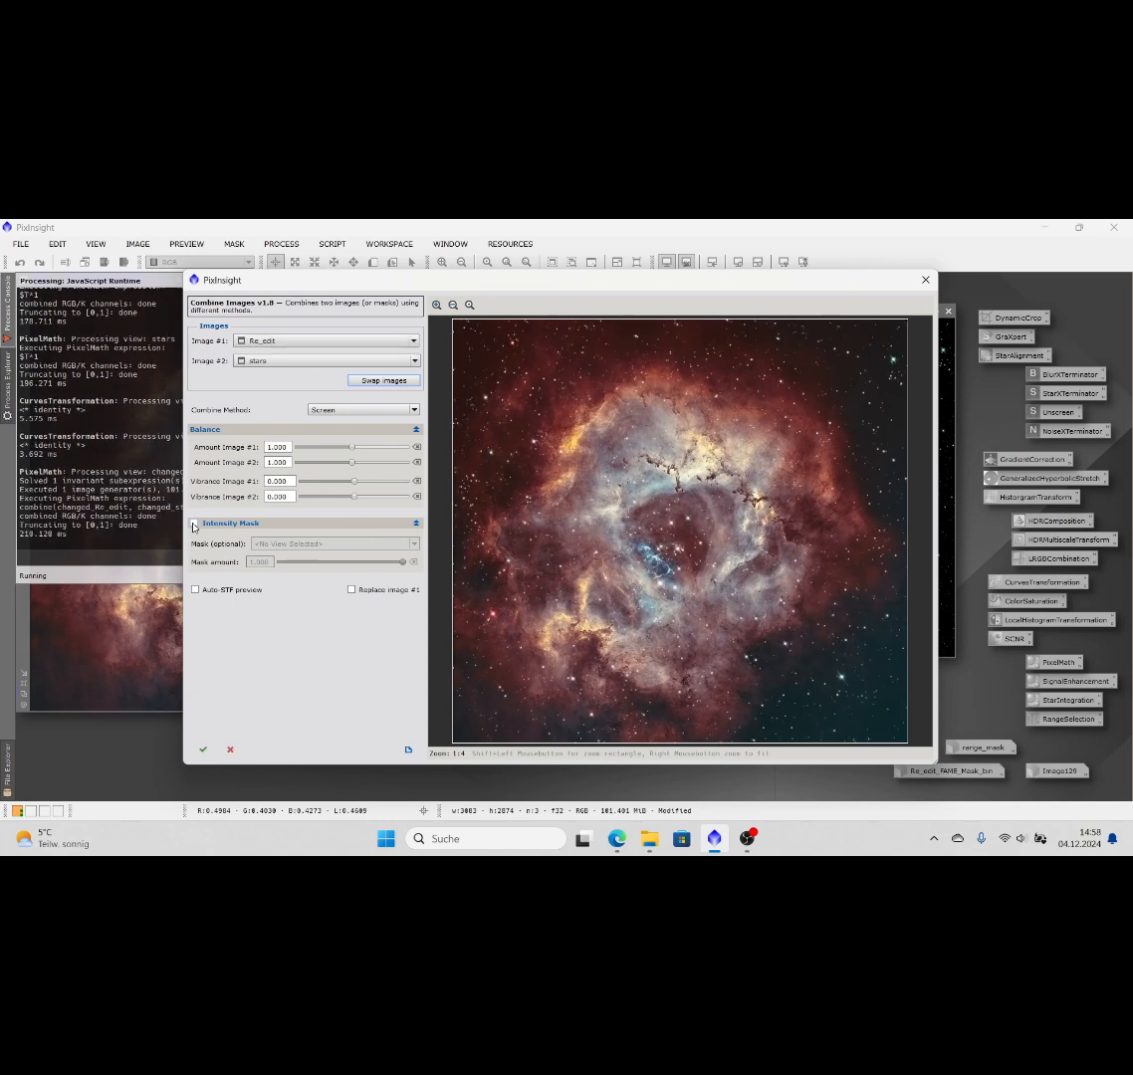
Step: Enable the intensity mask with the inverted range_mask_subtract_Re_edit_FAME_Mask_bin and apply the Screen combination as a new image
{"action": "left_click", "coordinate": [194, 526]}
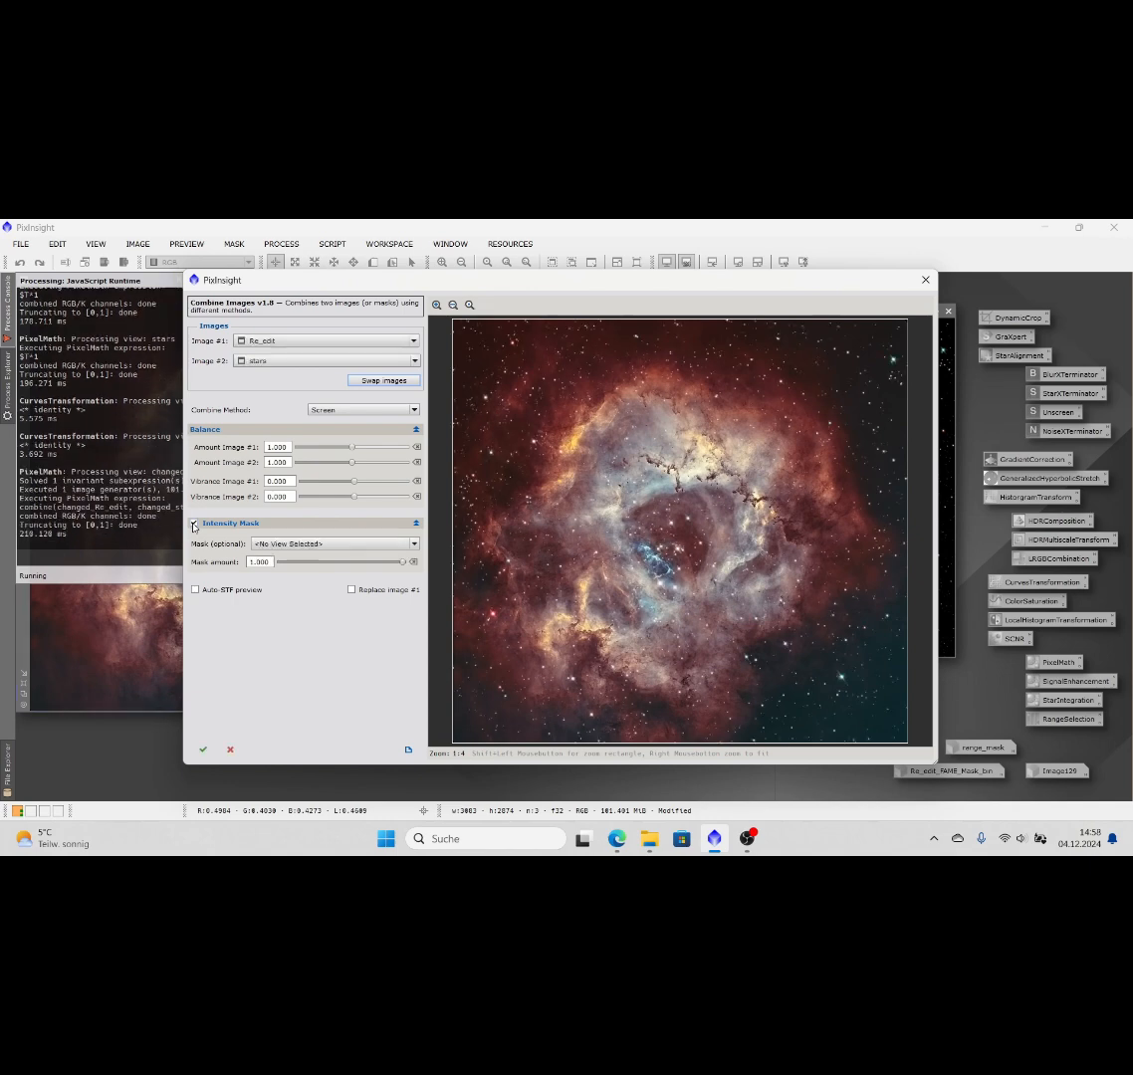
{"action": "left_click", "coordinate": [337, 544]}
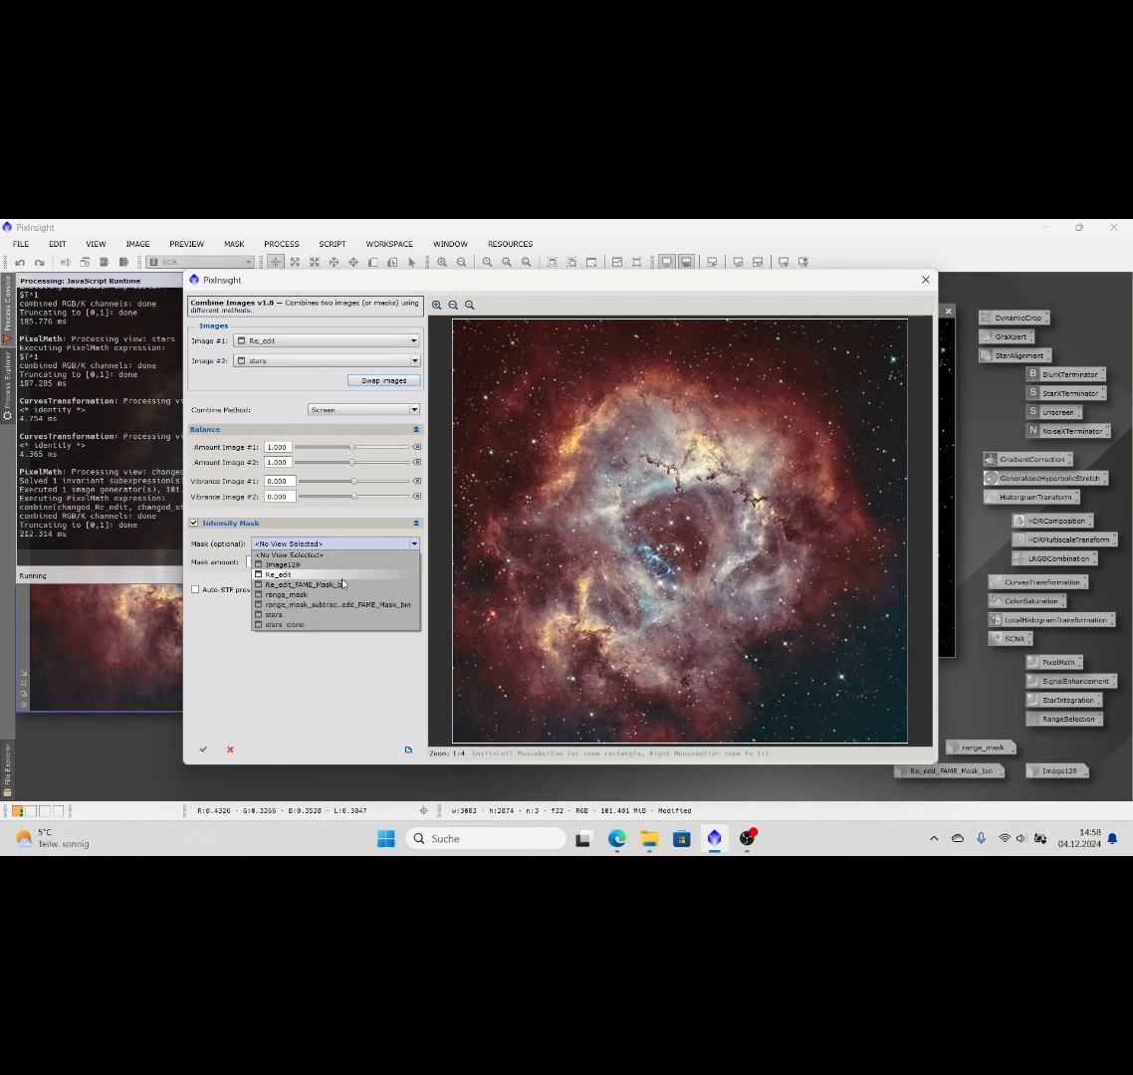
{"action": "left_click", "coordinate": [333, 624]}
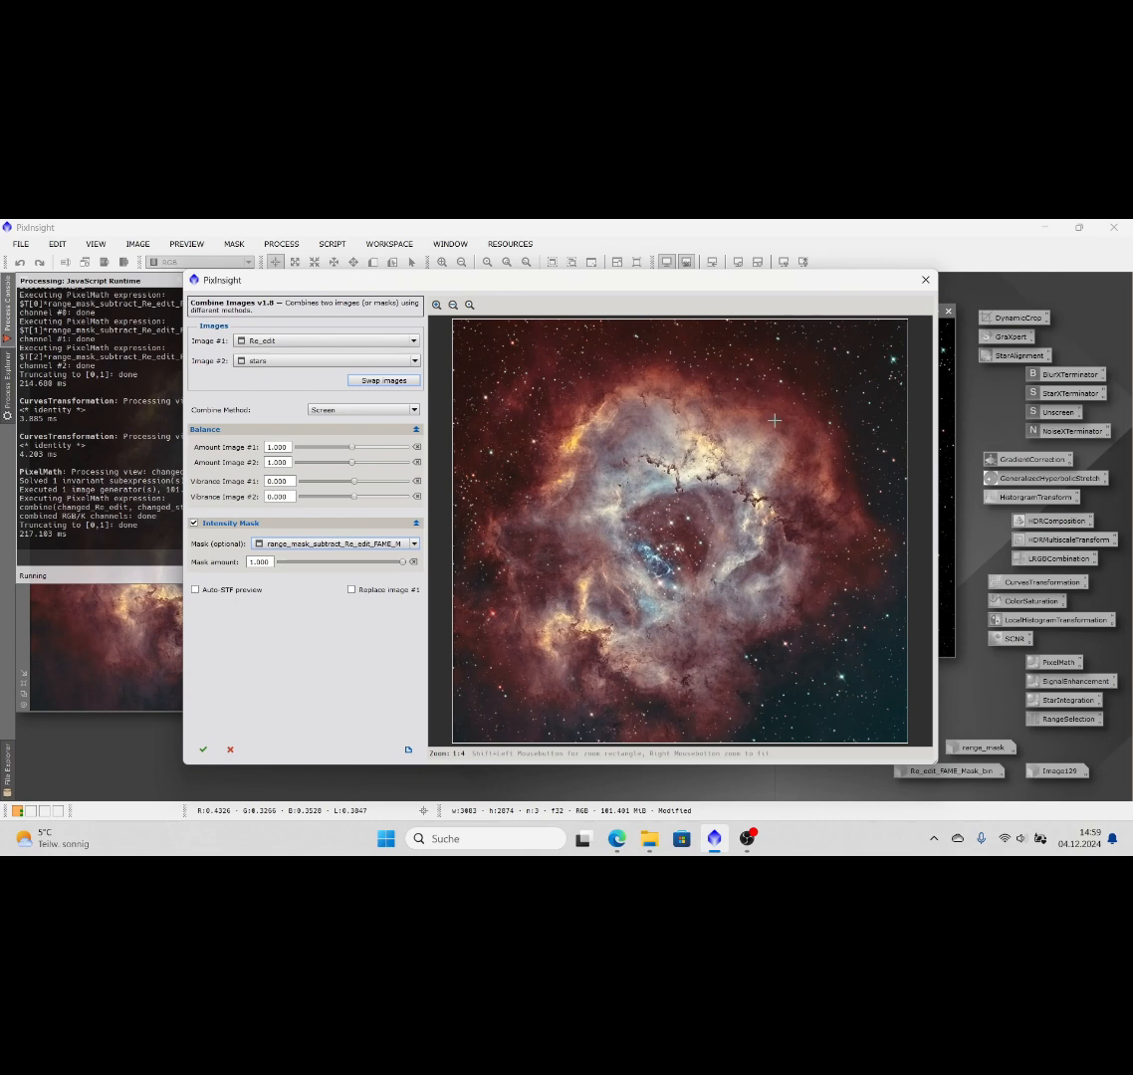
{"action": "left_click", "coordinate": [202, 749]}
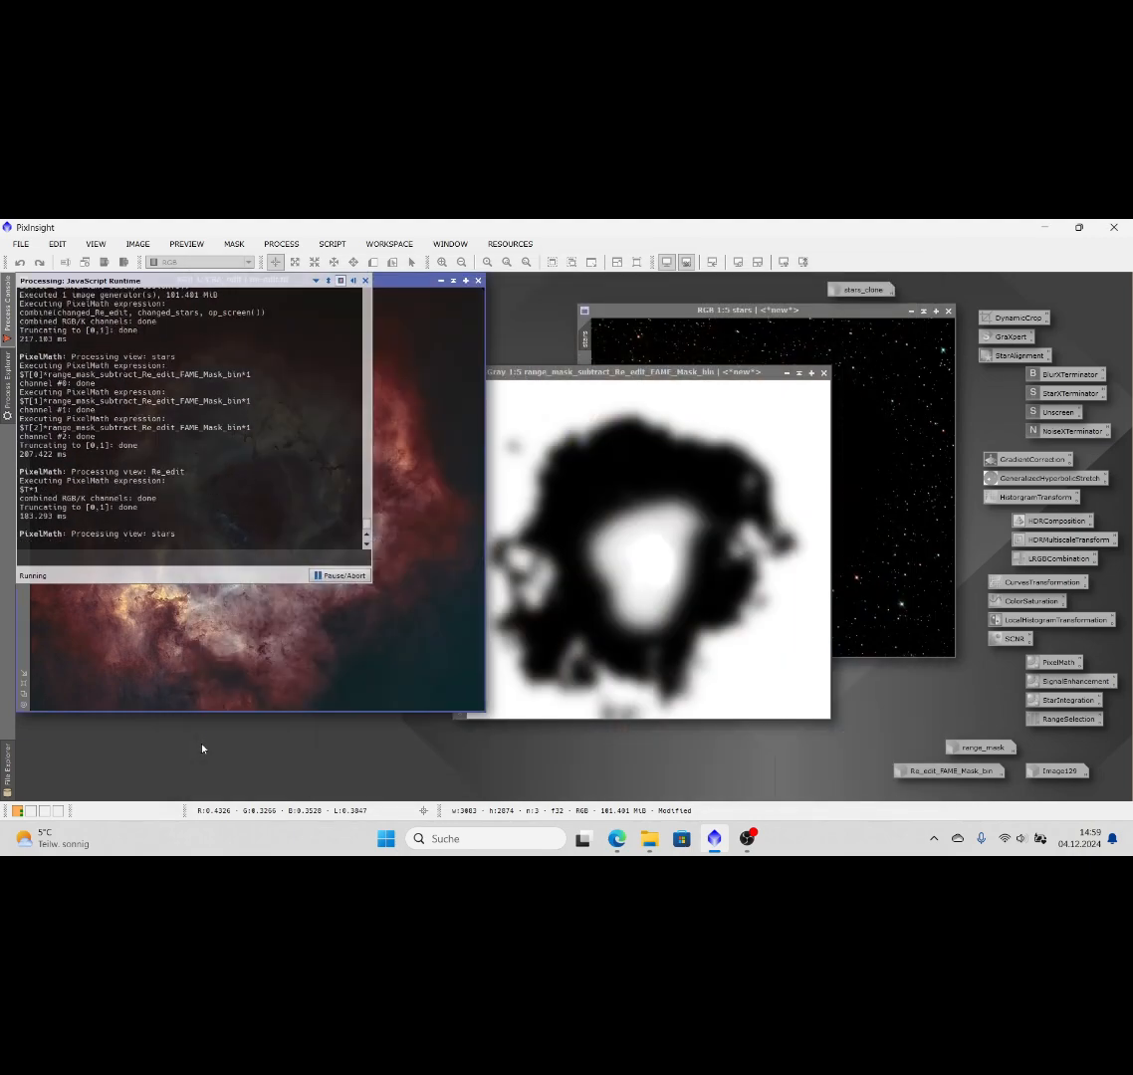
Step: Minimize the merged mask, stars and Re_edit images, and move their icons clear of the combined image
{"action": "left_click", "coordinate": [563, 372]}
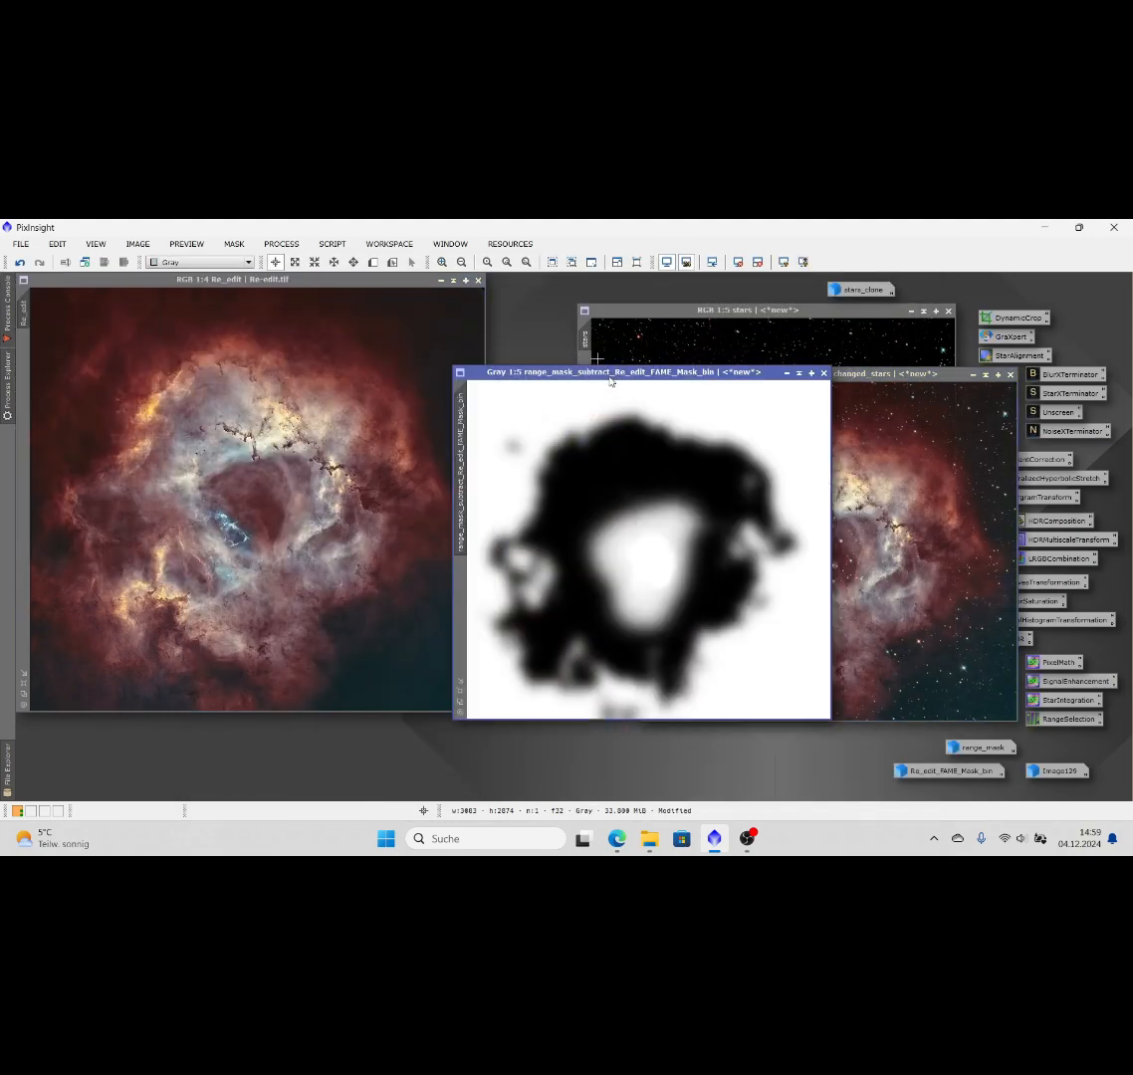
{"action": "left_click", "coordinate": [787, 373]}
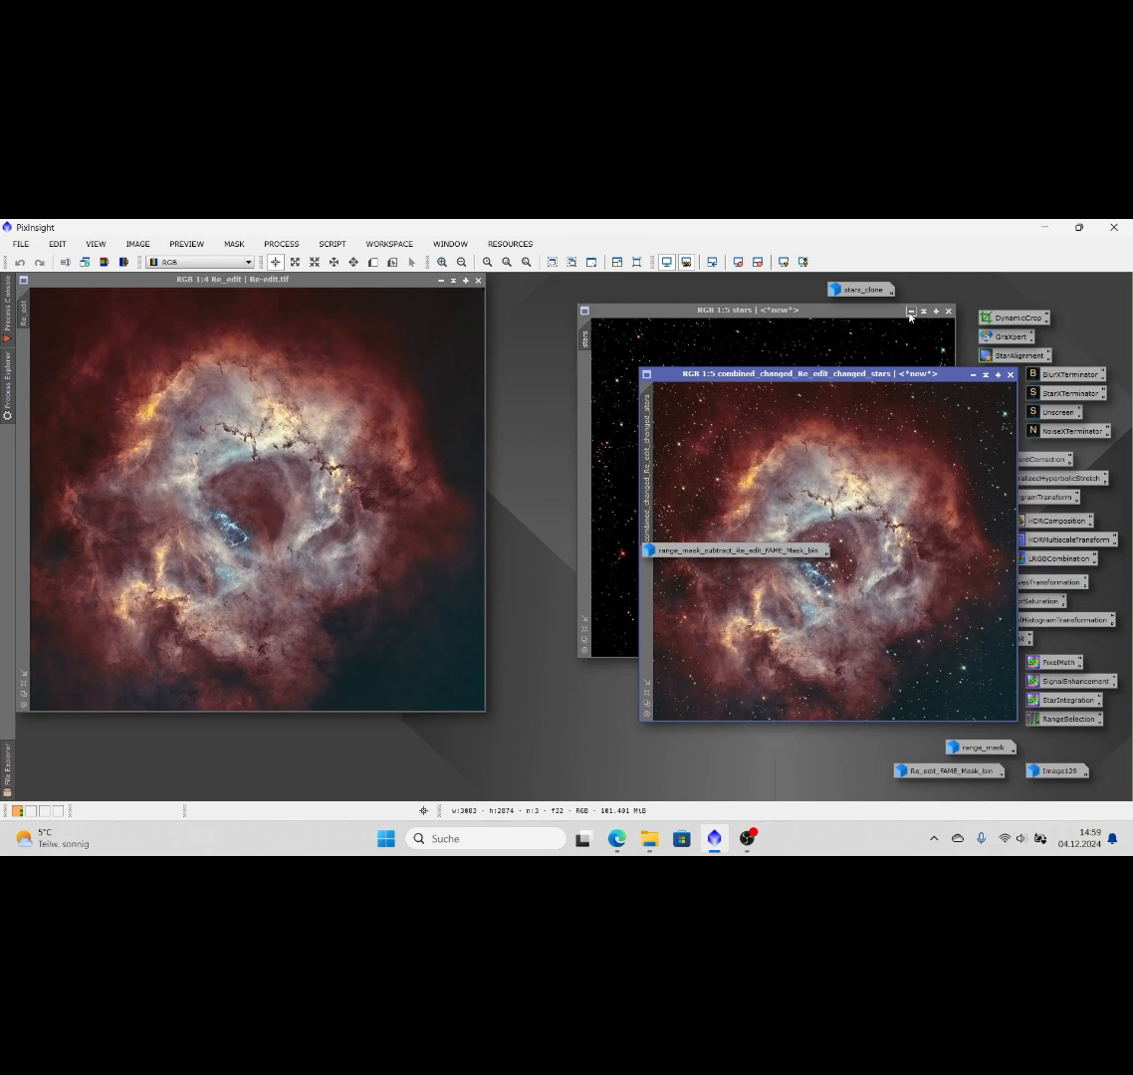
{"action": "left_click", "coordinate": [910, 311]}
{"action": "left_click_drag", "start_coordinate": [741, 550], "coordinate": [874, 327]}
{"action": "left_click", "coordinate": [441, 280]}
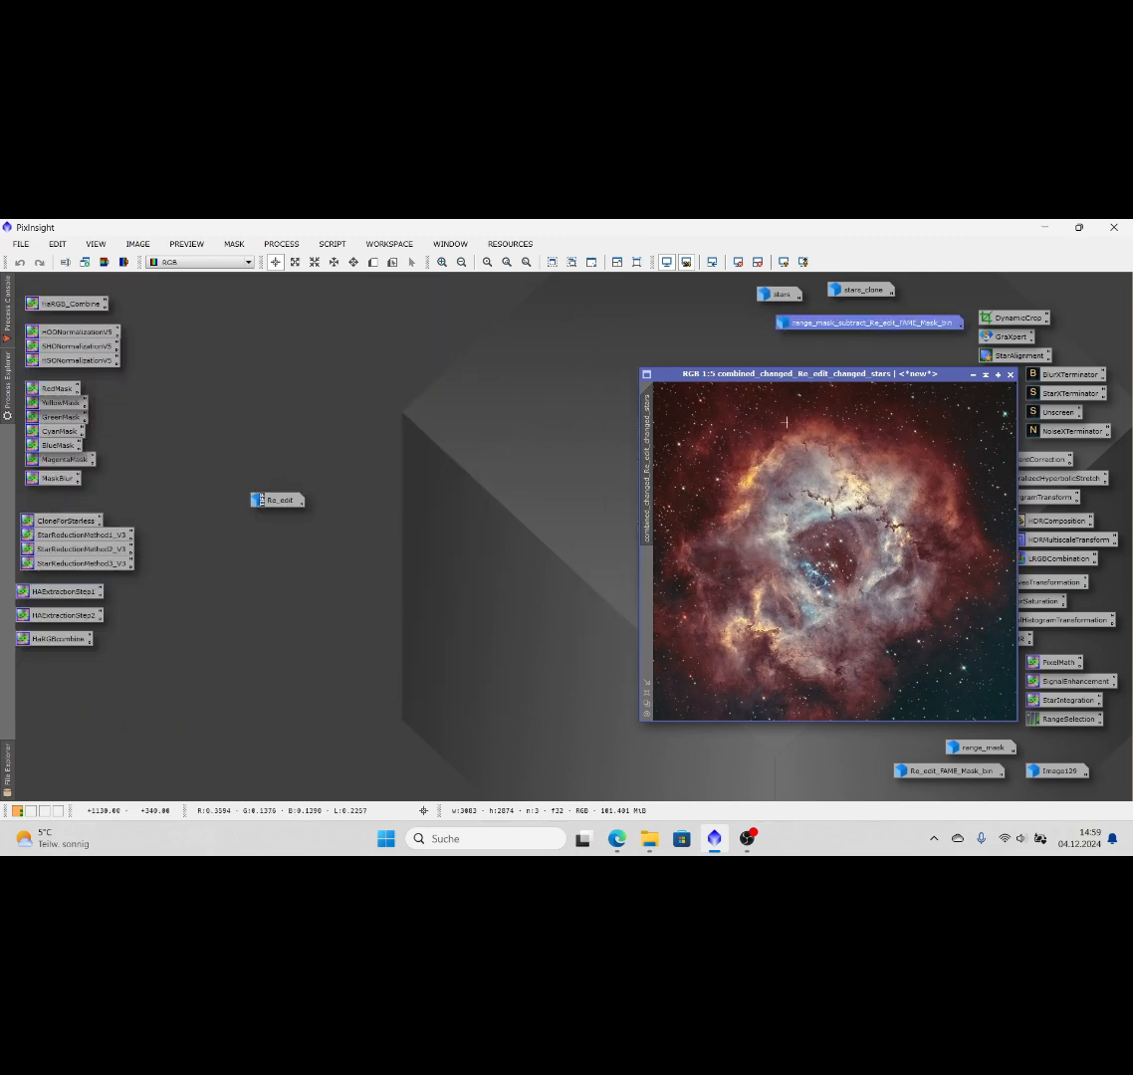
{"action": "left_click_drag", "start_coordinate": [261, 500], "coordinate": [719, 317]}
{"action": "left_click_drag", "start_coordinate": [790, 374], "coordinate": [759, 338]}
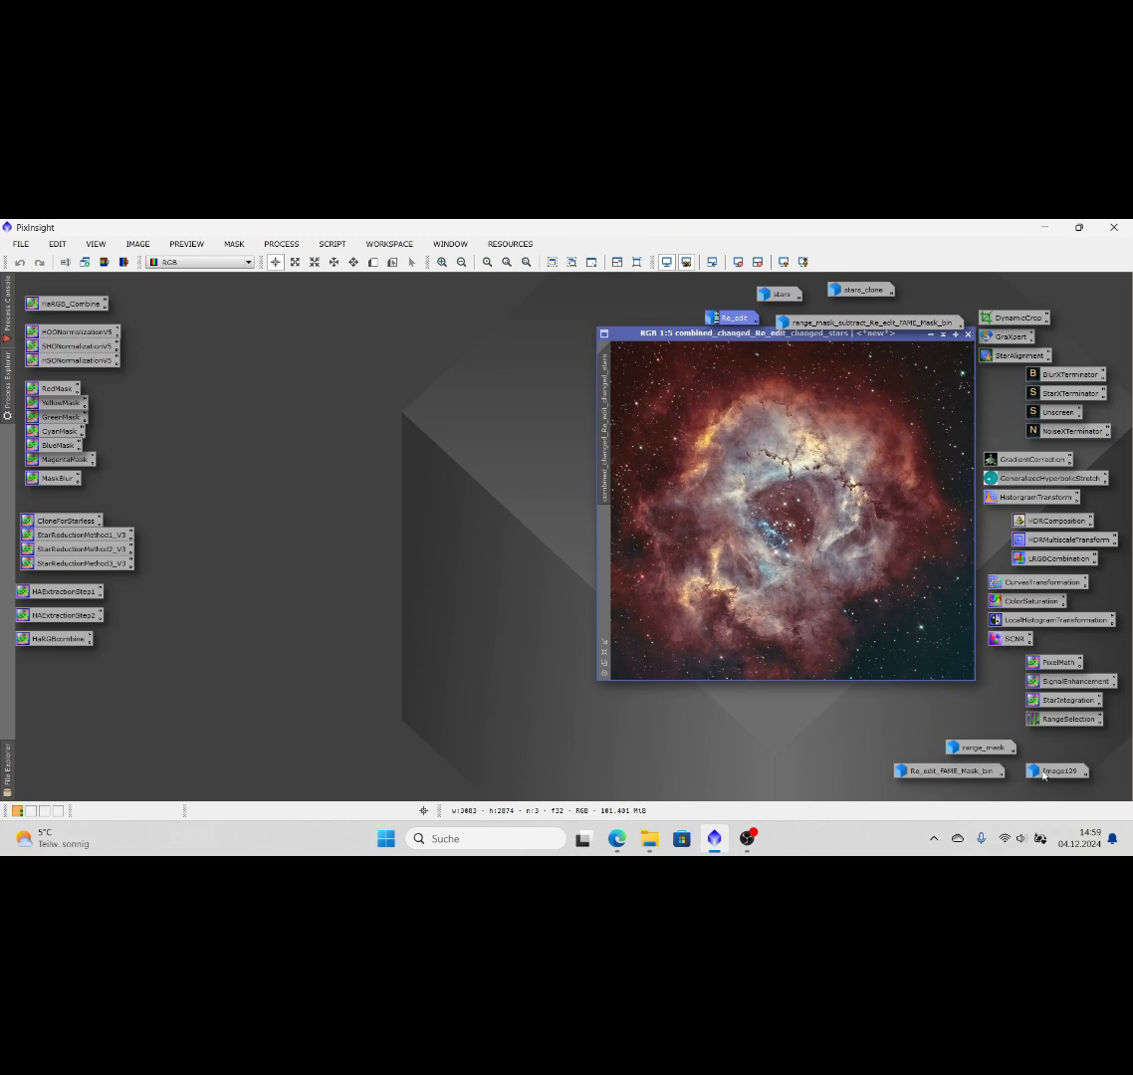
Step: Restore Image129, place the combined image beside it, and move the overlapping image icons to the workspace edge
{"action": "double_click", "coordinate": [1043, 773]}
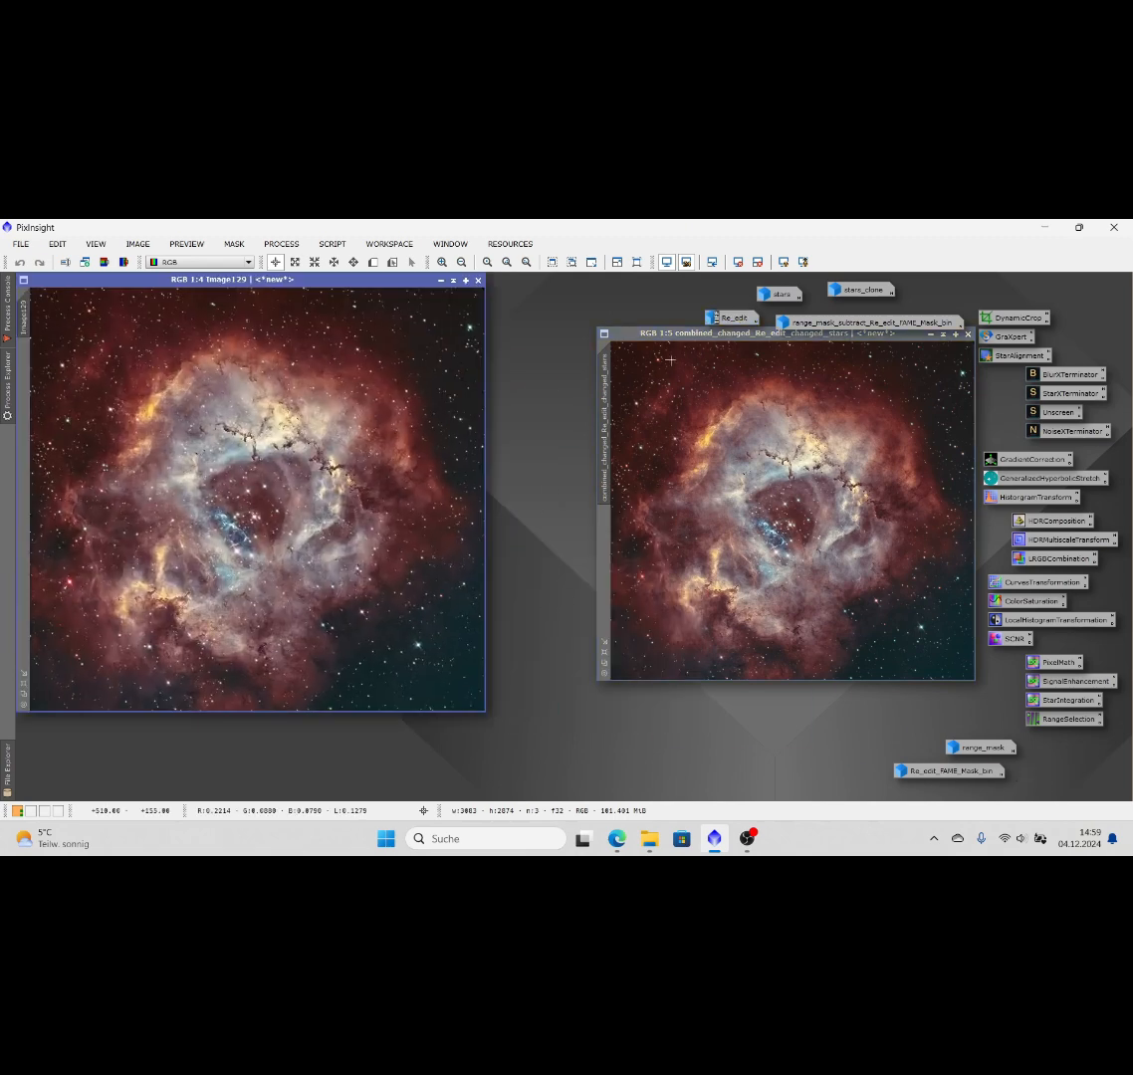
{"action": "left_click_drag", "start_coordinate": [663, 339], "coordinate": [557, 285]}
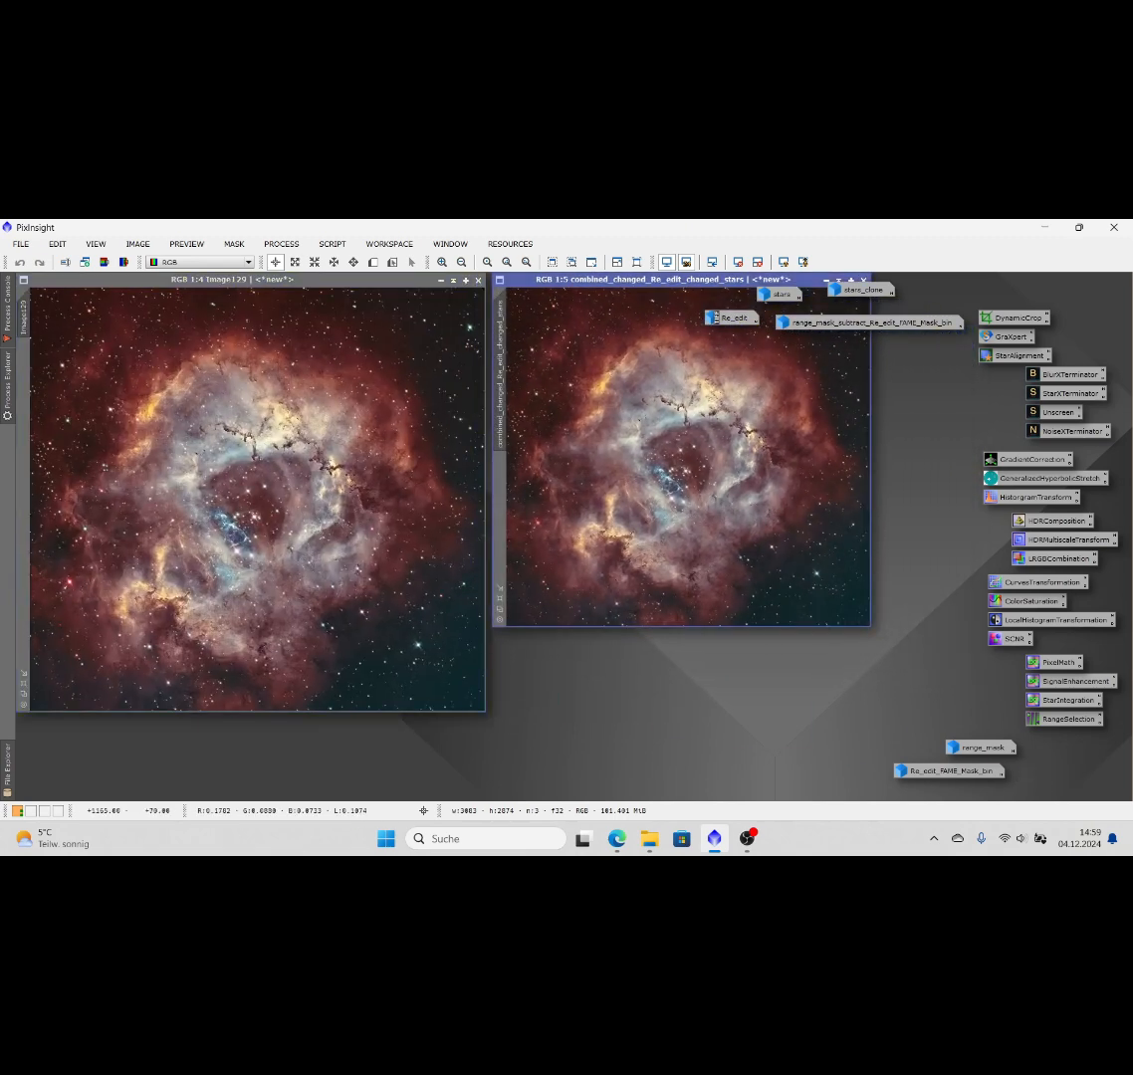
{"action": "left_click_drag", "start_coordinate": [728, 323], "coordinate": [1082, 284]}
{"action": "left_click_drag", "start_coordinate": [902, 331], "coordinate": [1128, 308]}
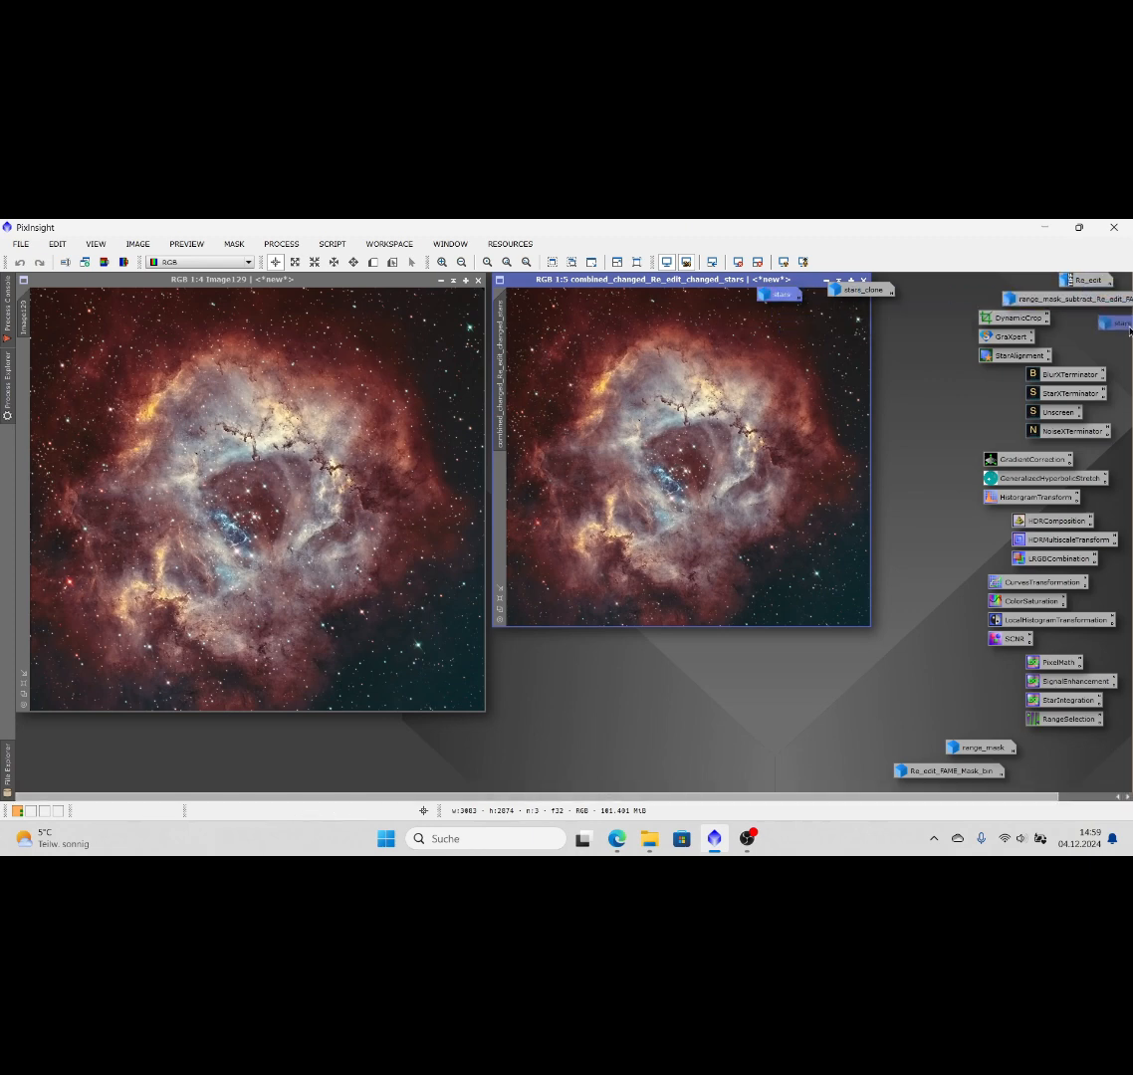
{"action": "left_click_drag", "start_coordinate": [779, 295], "coordinate": [1115, 322]}
{"action": "left_click_drag", "start_coordinate": [879, 292], "coordinate": [1128, 345]}
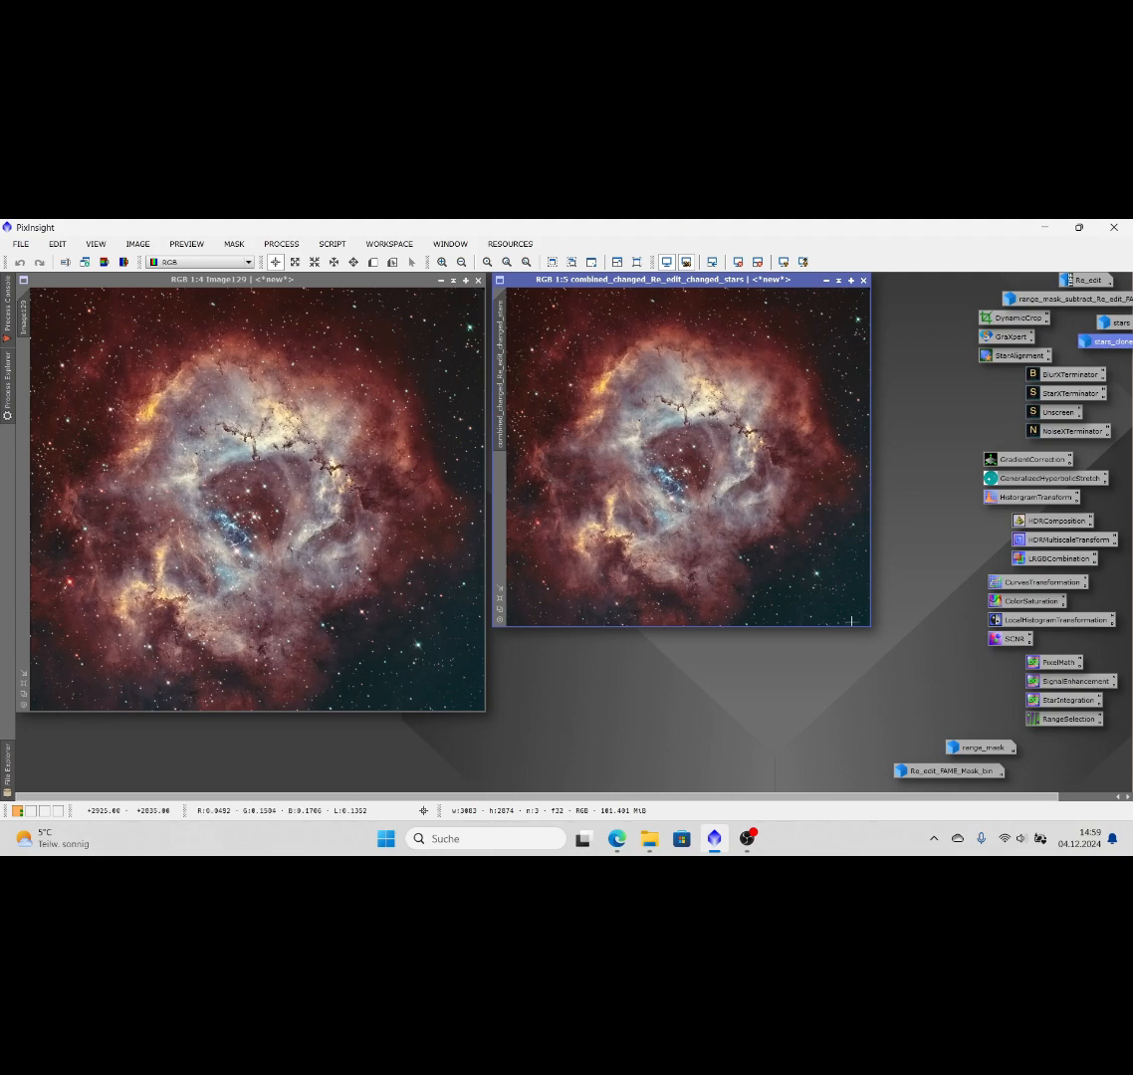
Step: Resize the combined image and Image129 windows to matching sizes, with both images at 1:4 for side-by-side comparison
{"action": "left_click_drag", "start_coordinate": [867, 628], "coordinate": [943, 719]}
{"action": "scroll", "coordinate": [933, 710], "scroll_direction": "up", "scroll_amount": 1}
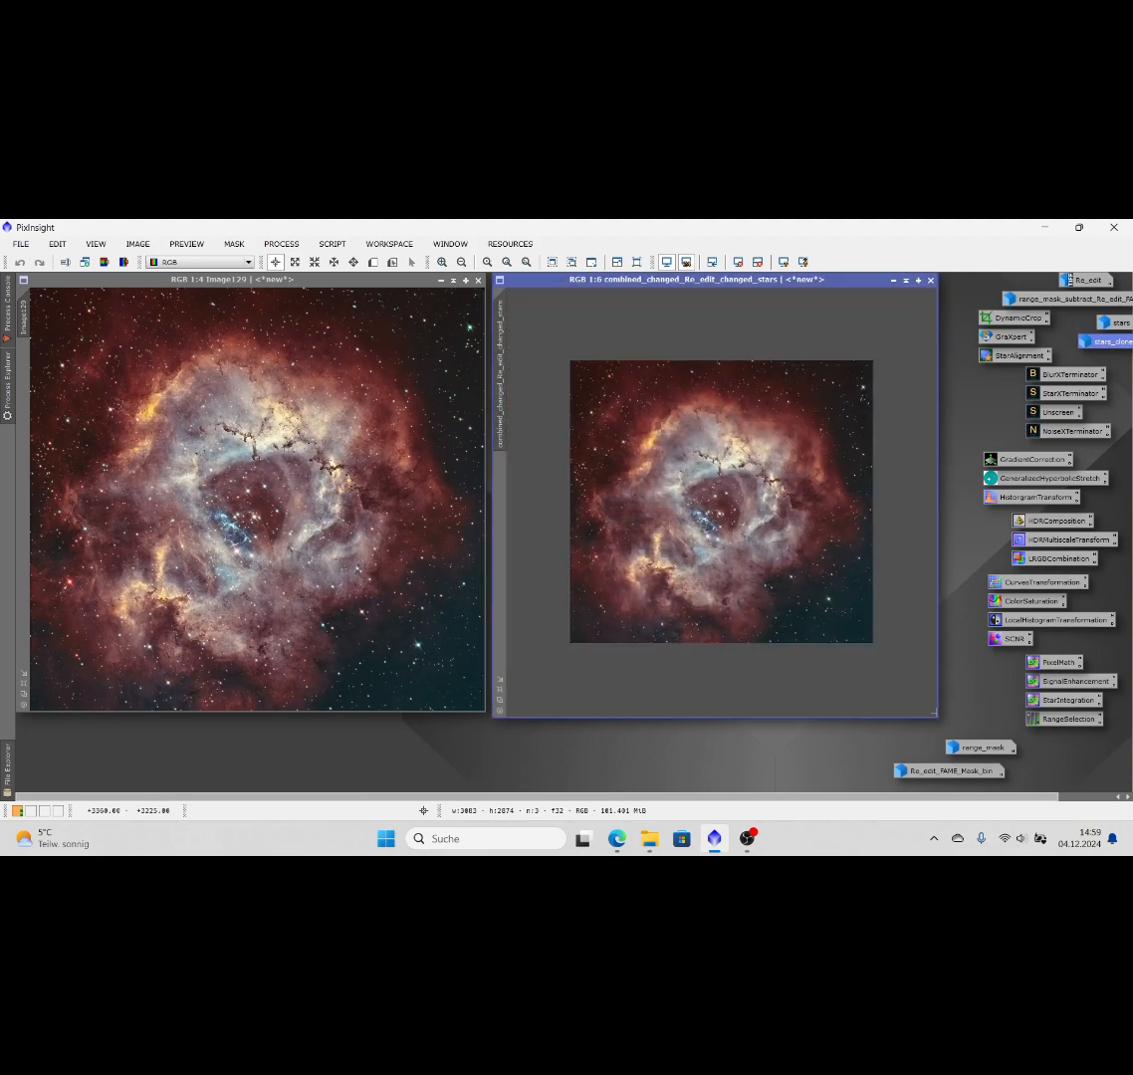
{"action": "scroll", "coordinate": [934, 711], "scroll_direction": "down", "scroll_amount": 2}
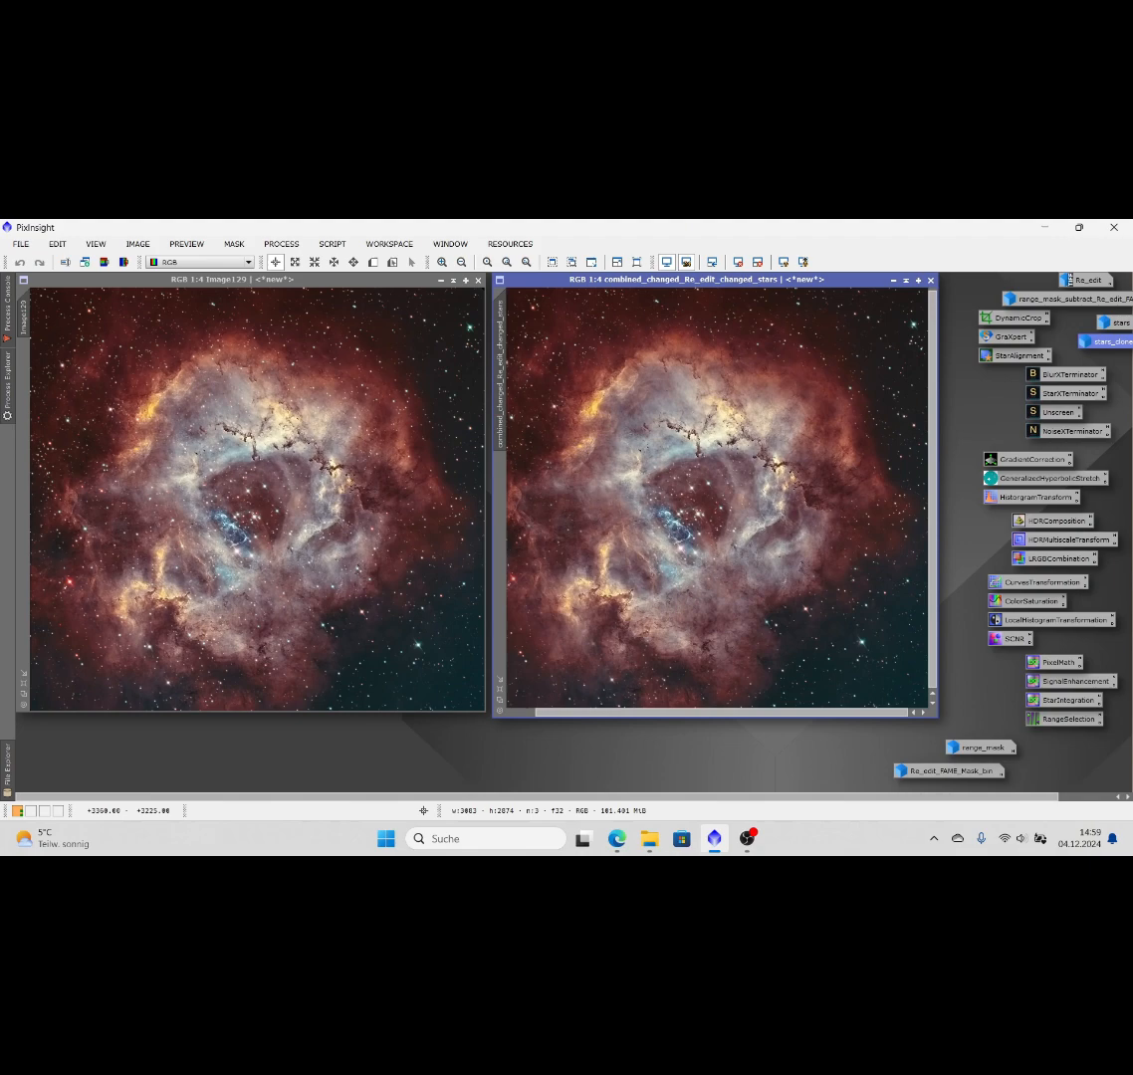
{"action": "left_click", "coordinate": [940, 723]}
{"action": "left_click_drag", "start_coordinate": [940, 723], "coordinate": [970, 720]}
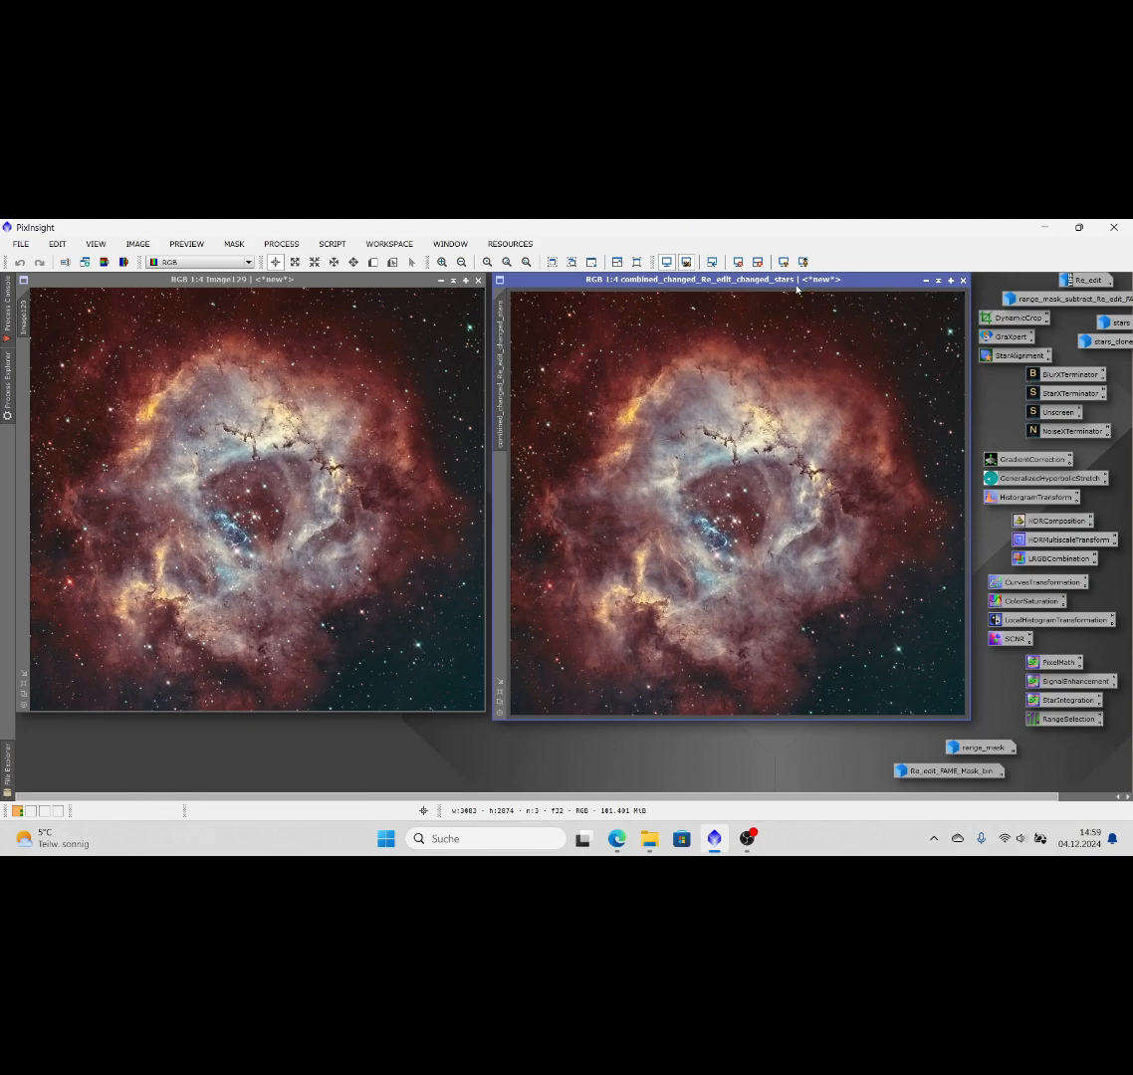
{"action": "left_click", "coordinate": [486, 715]}
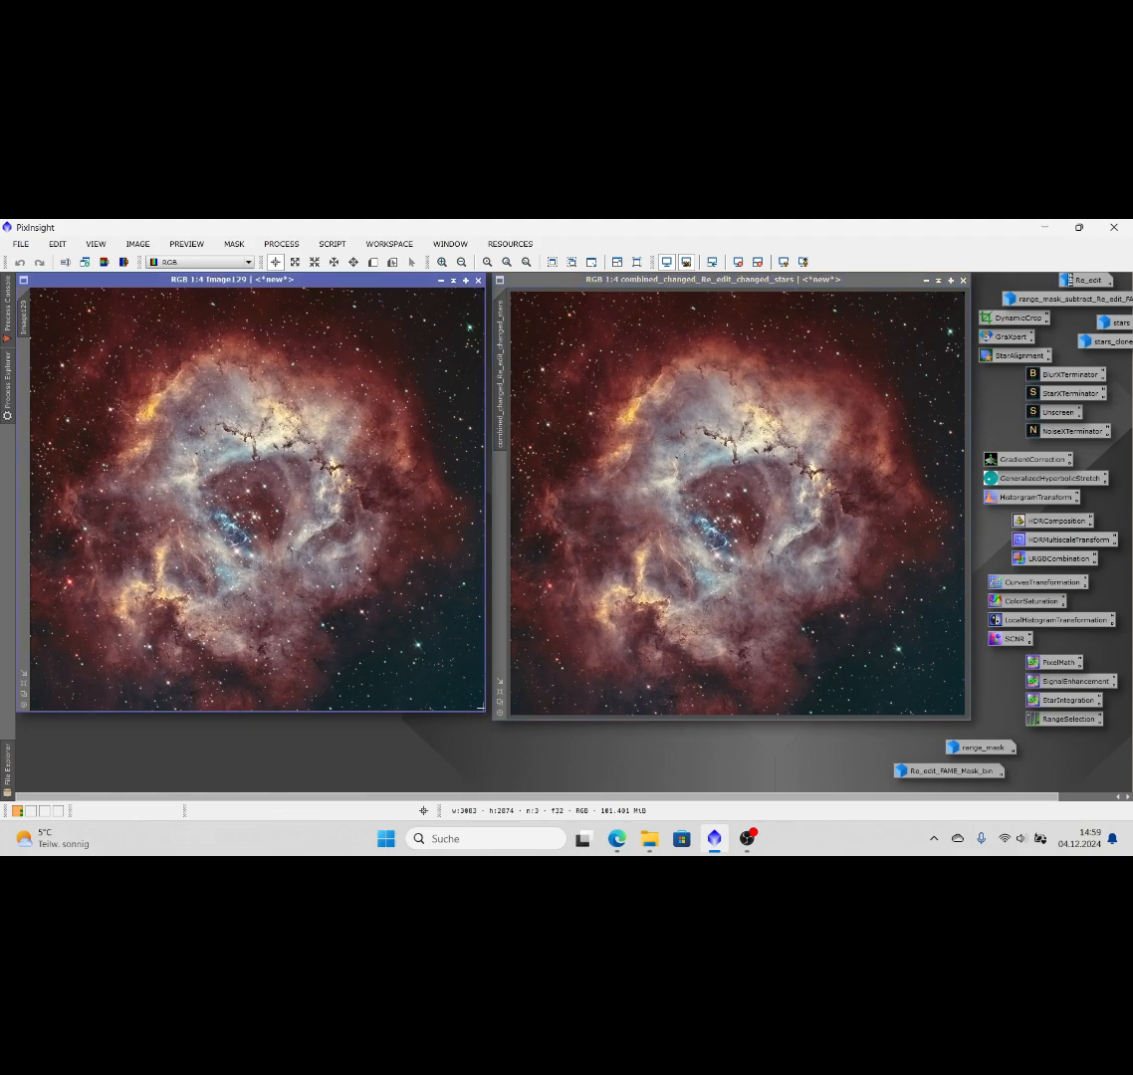
{"action": "left_click_drag", "start_coordinate": [485, 713], "coordinate": [490, 717]}
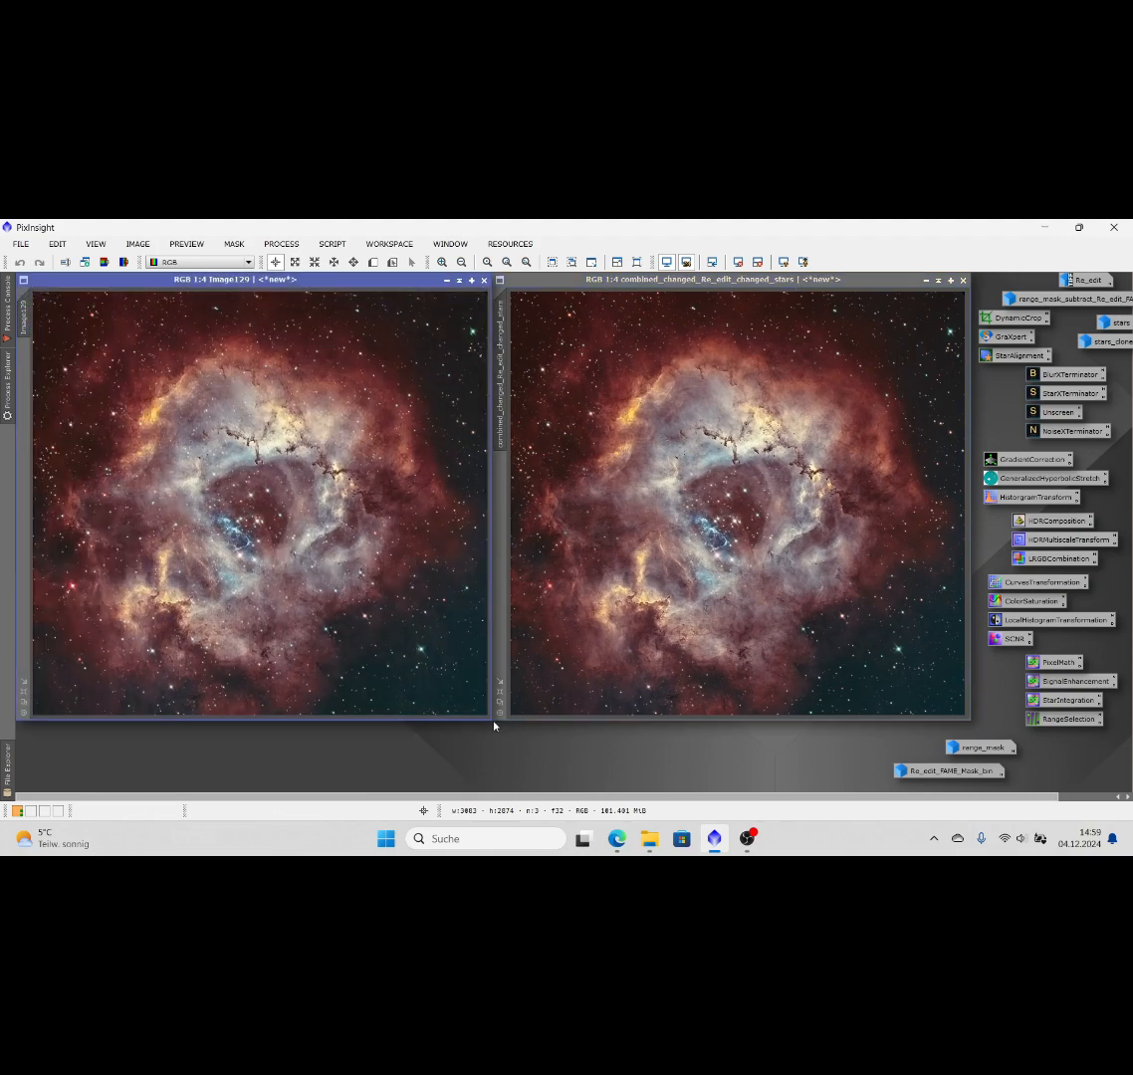